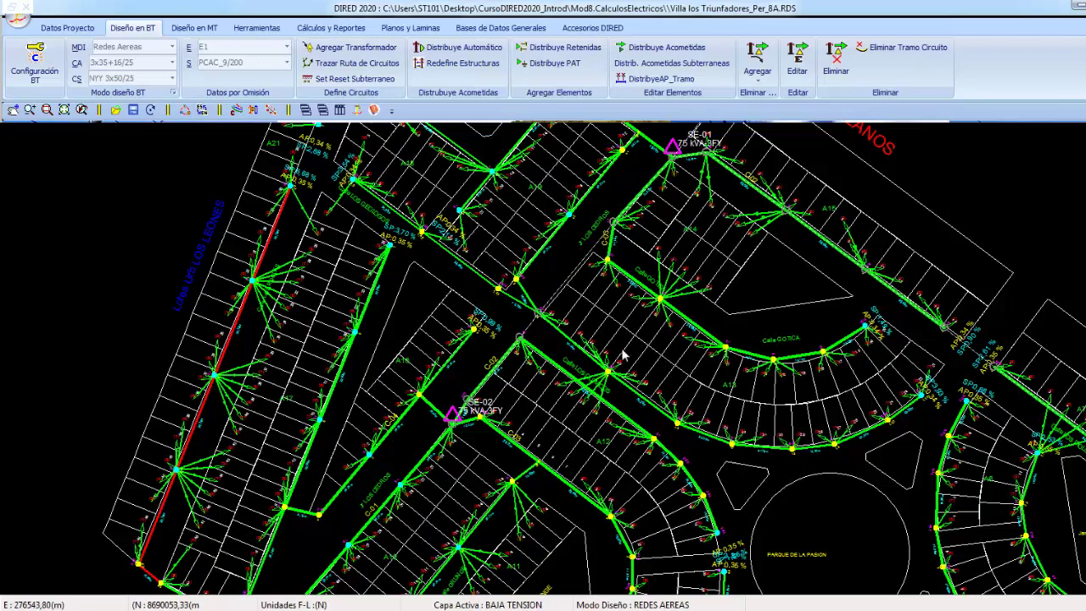
Pan the plan to bring transformer SE-01, Calle GOTICA and block A14 into view
mouse_move(622, 355)
middle_mouse_down()
mouse_move(573, 347)
mouse_move(574, 363)
middle_mouse_up()
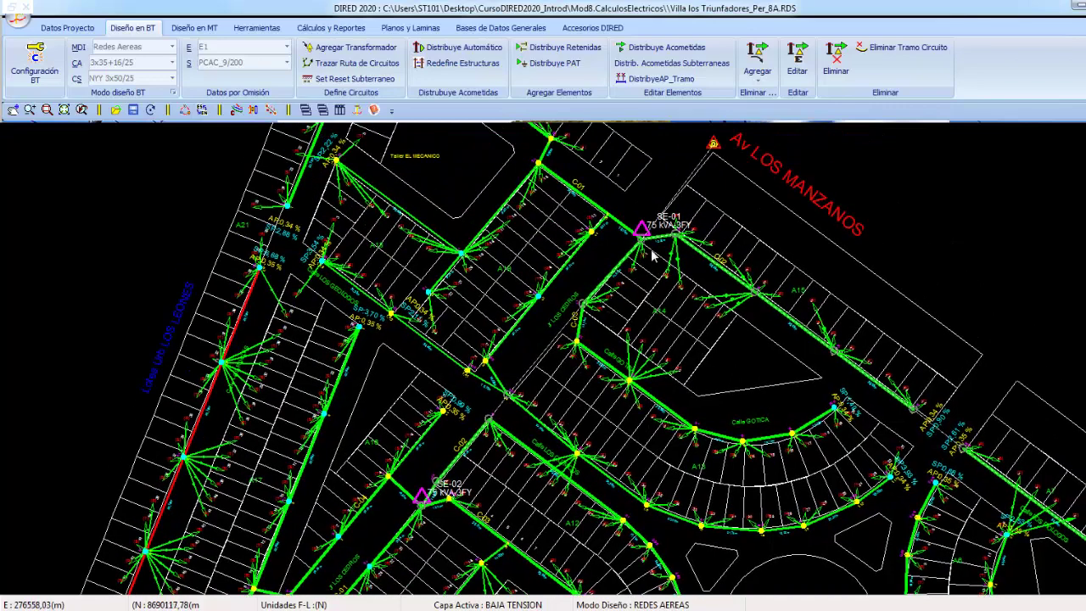
middle_click_drag(647, 348, 684, 319)
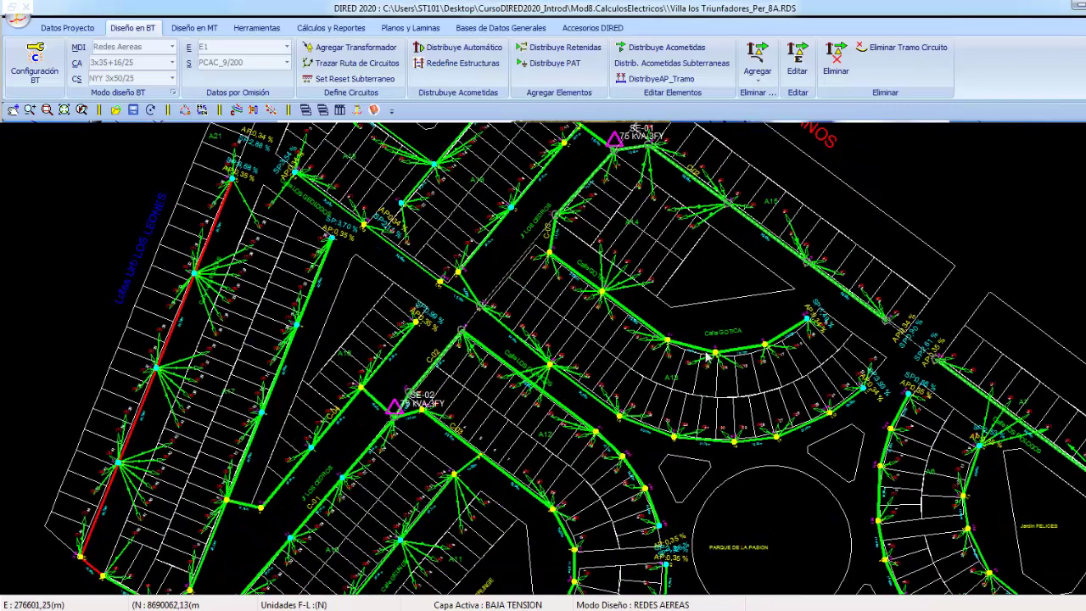
scroll(707, 357, "up", 3)
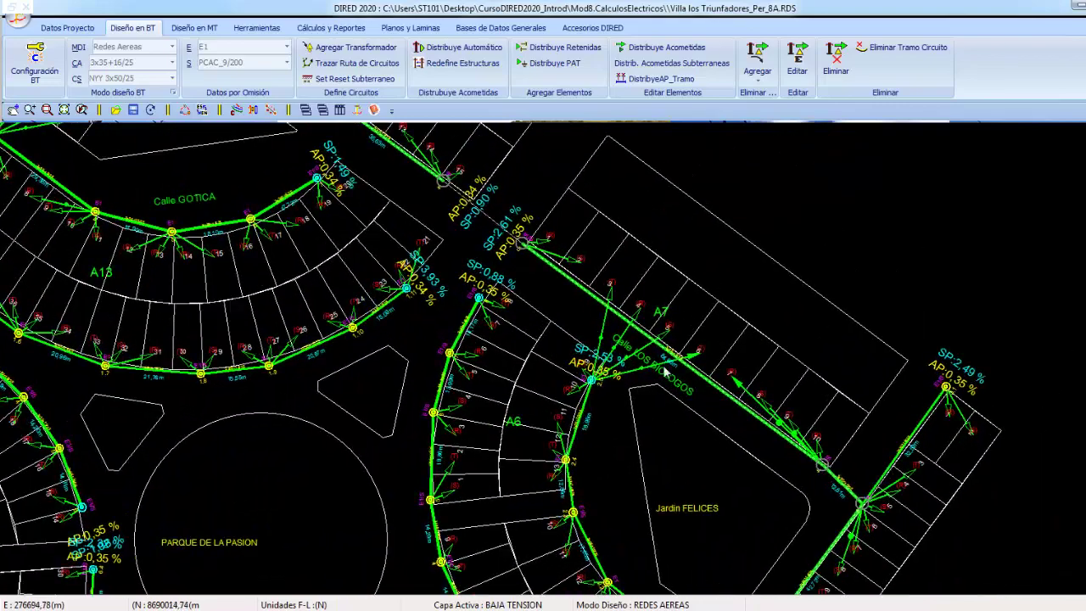
middle_click_drag(226, 173, 492, 353)
middle_click_drag(379, 320, 391, 410)
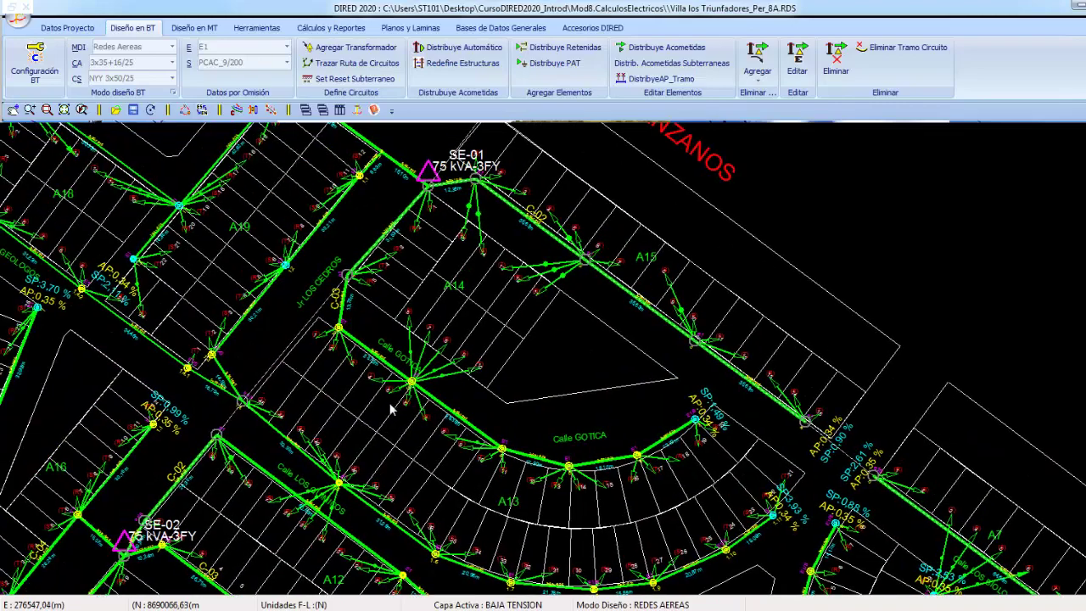
Zoom in along Lotes Urb LOS LEONES until the A21 SP/AP voltage-drop labels are legible
scroll(775, 310, "up", 2)
scroll(681, 364, "down", 2)
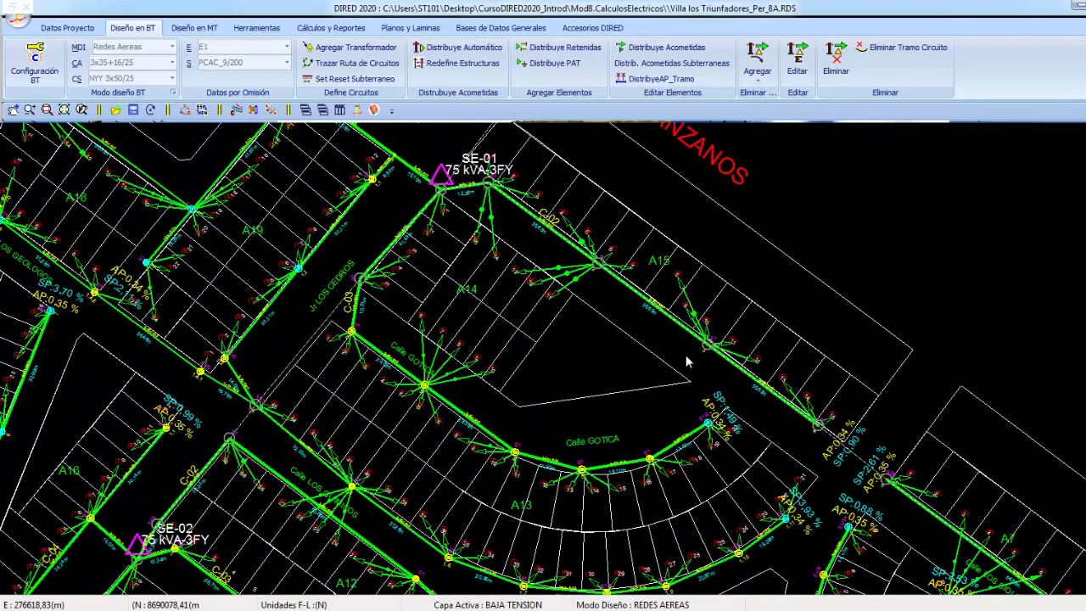
scroll(687, 362, "up", 1)
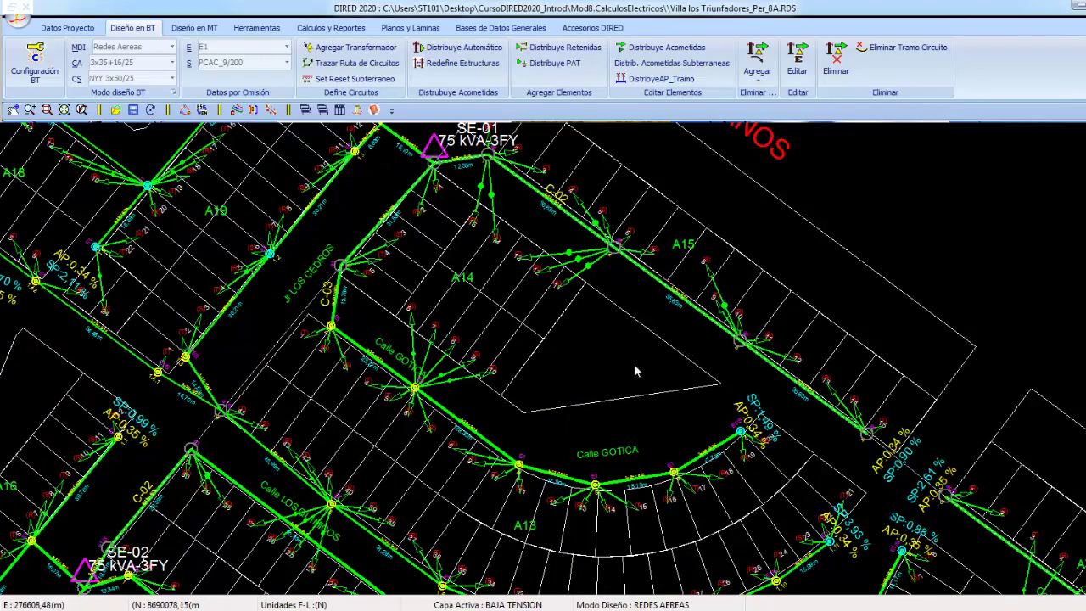
scroll(486, 392, "down", 2)
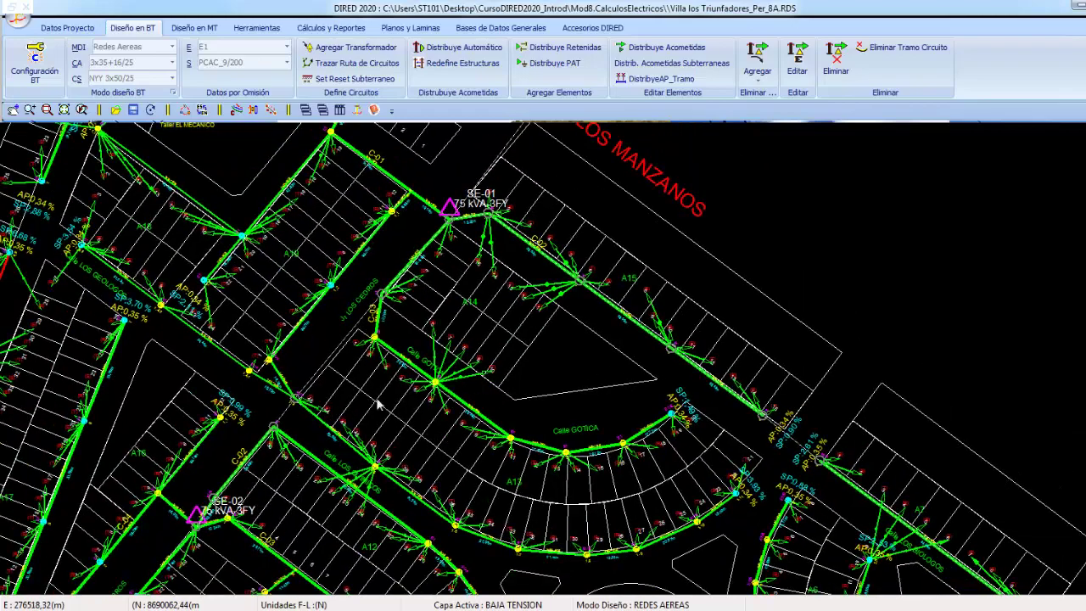
scroll(379, 406, "up", 2)
scroll(557, 390, "up", 2)
scroll(557, 390, "up", 1)
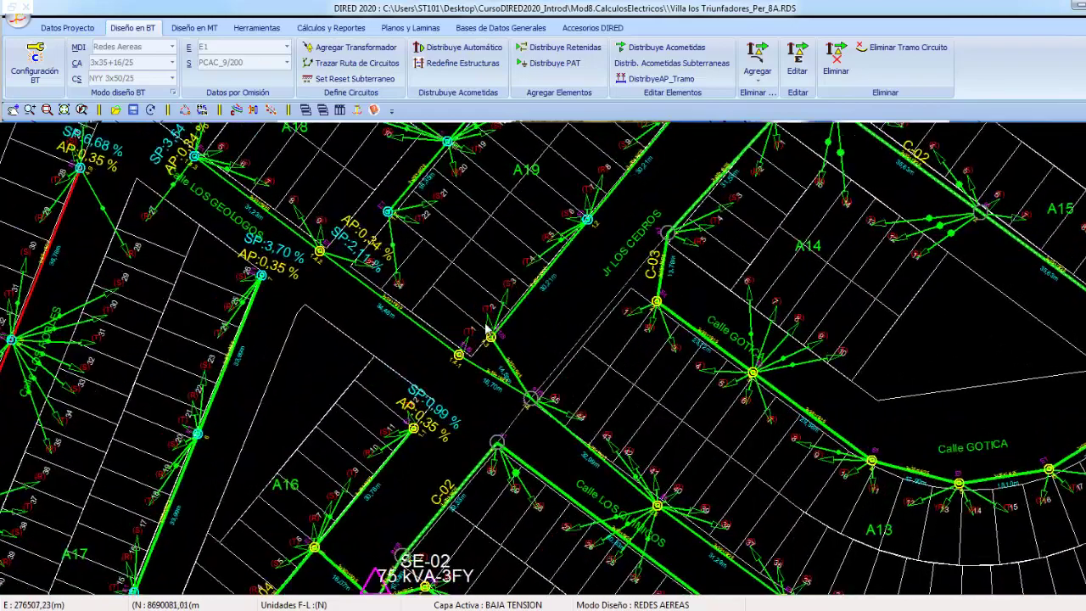
scroll(552, 379, "down", 1)
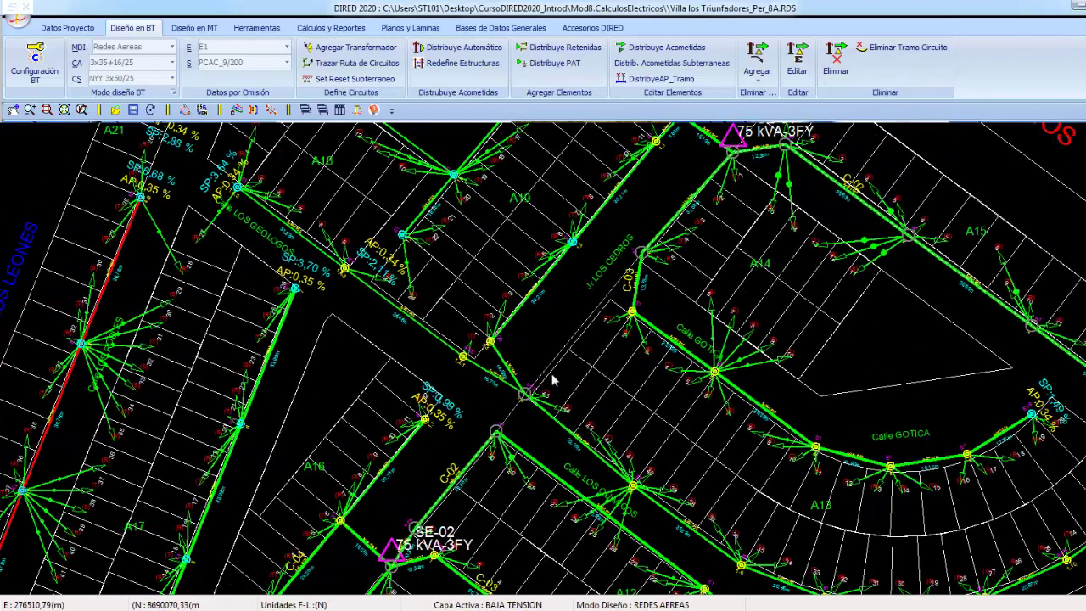
scroll(543, 373, "down", 1)
scroll(517, 366, "up", 1)
scroll(507, 364, "up", 1)
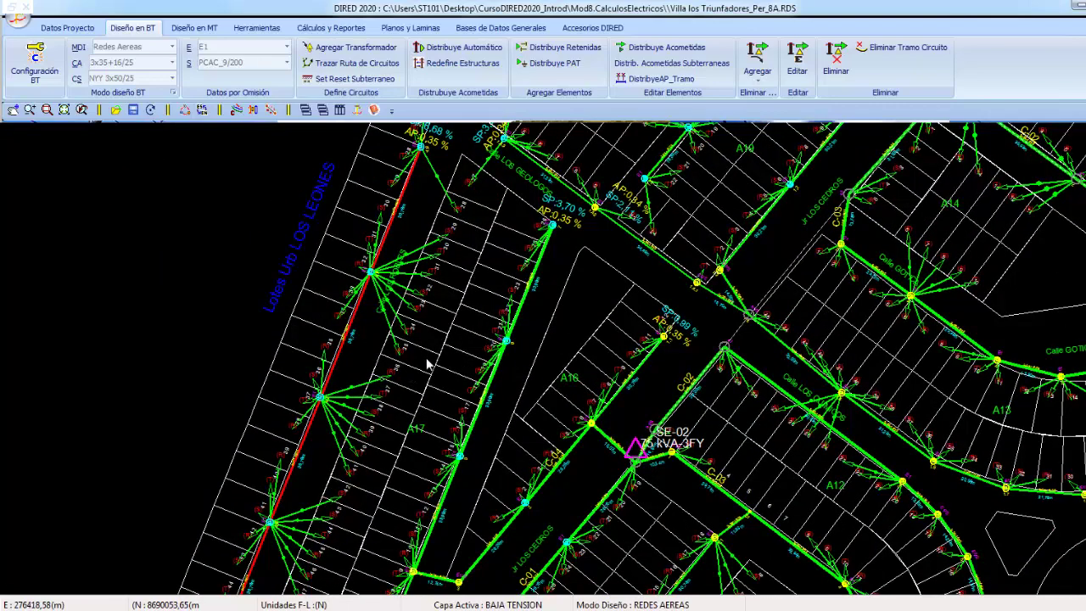
scroll(428, 363, "down", 1)
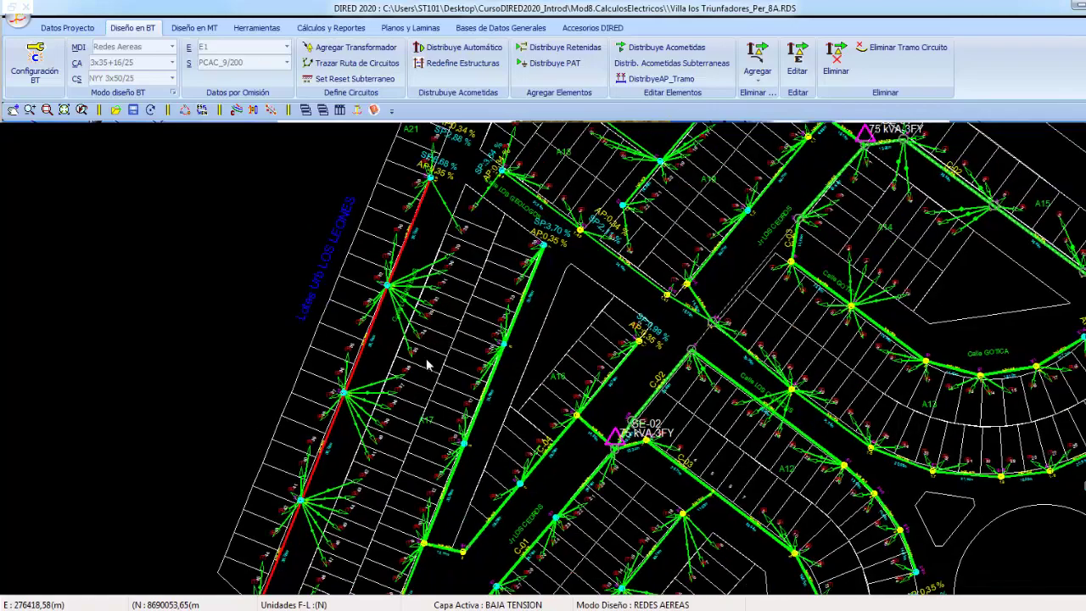
scroll(454, 322, "up", 1)
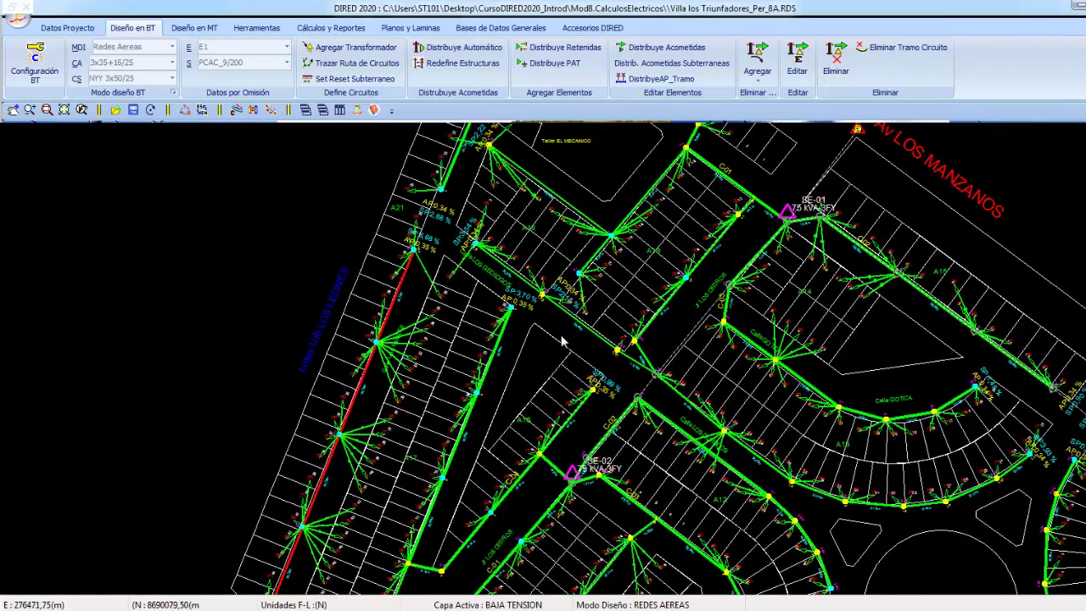
scroll(560, 340, "up", 1)
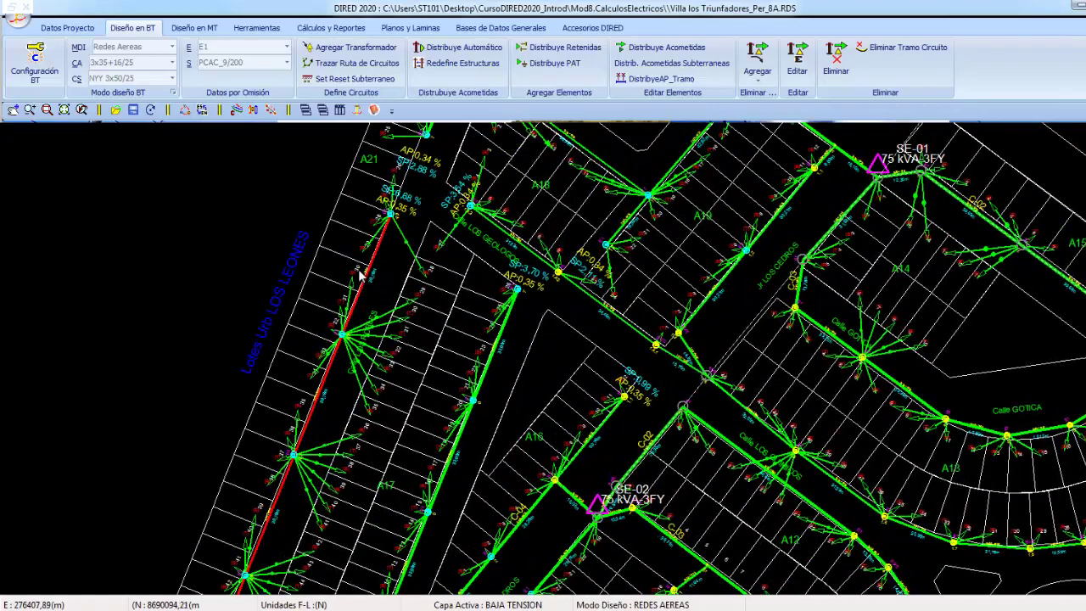
middle_click_drag(376, 268, 365, 322)
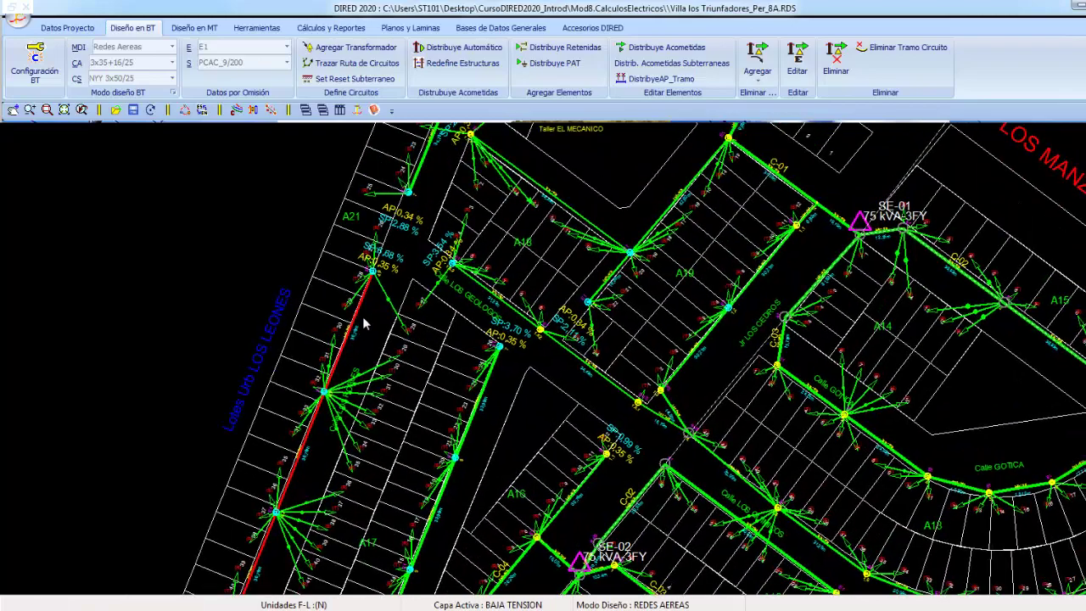
scroll(365, 322, "up", 1)
scroll(359, 280, "up", 1)
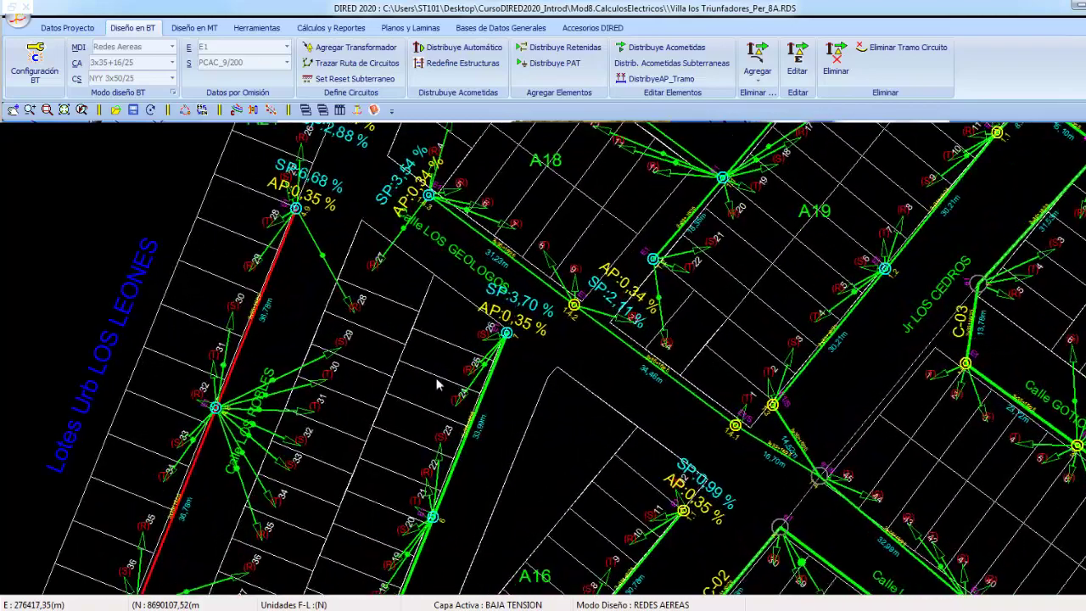
scroll(439, 386, "up", 1)
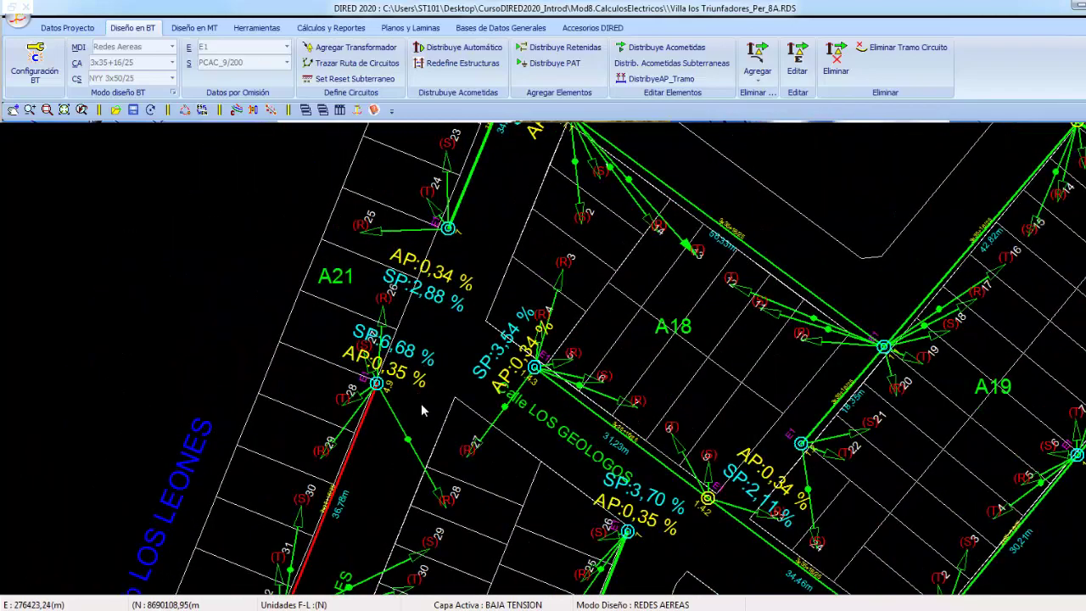
middle_click_drag(422, 405, 368, 323)
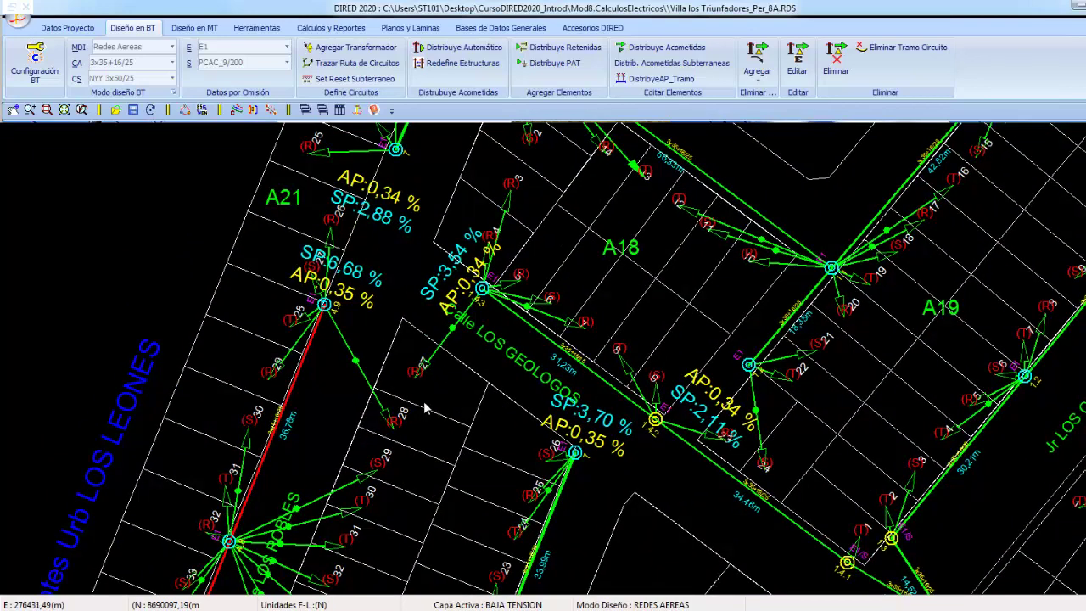
scroll(426, 408, "down", 1)
middle_click_drag(448, 434, 437, 399)
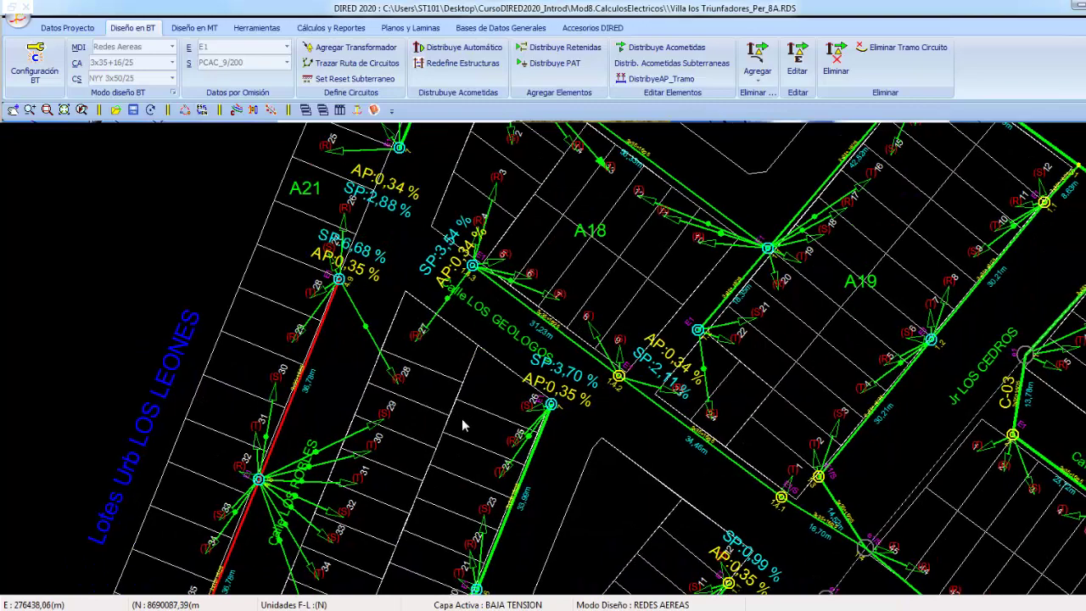
scroll(438, 391, "up", 1)
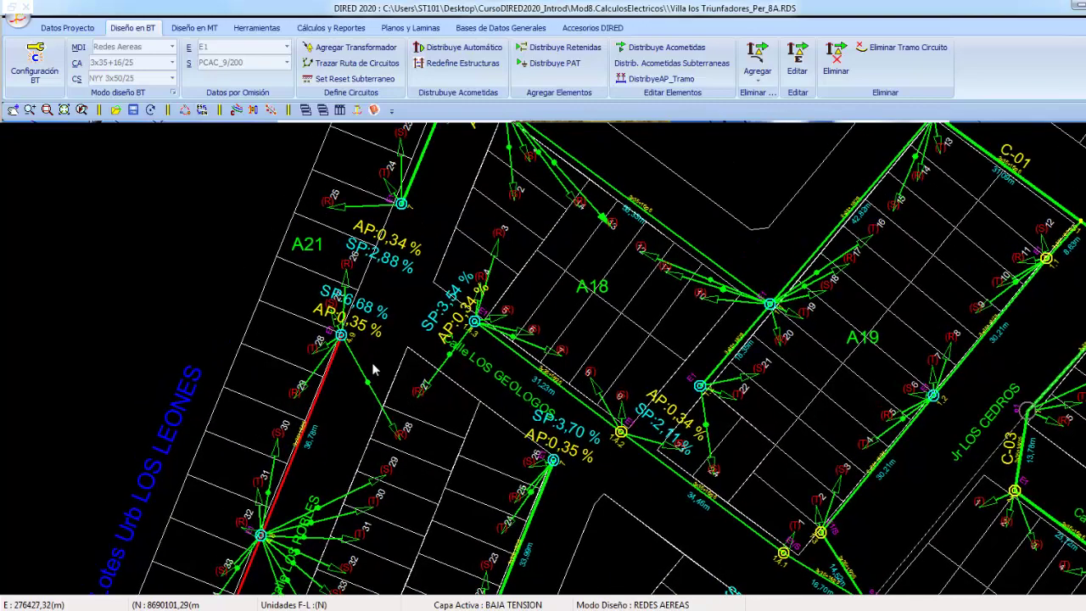
middle_click_drag(373, 365, 362, 341)
scroll(362, 341, "up", 2)
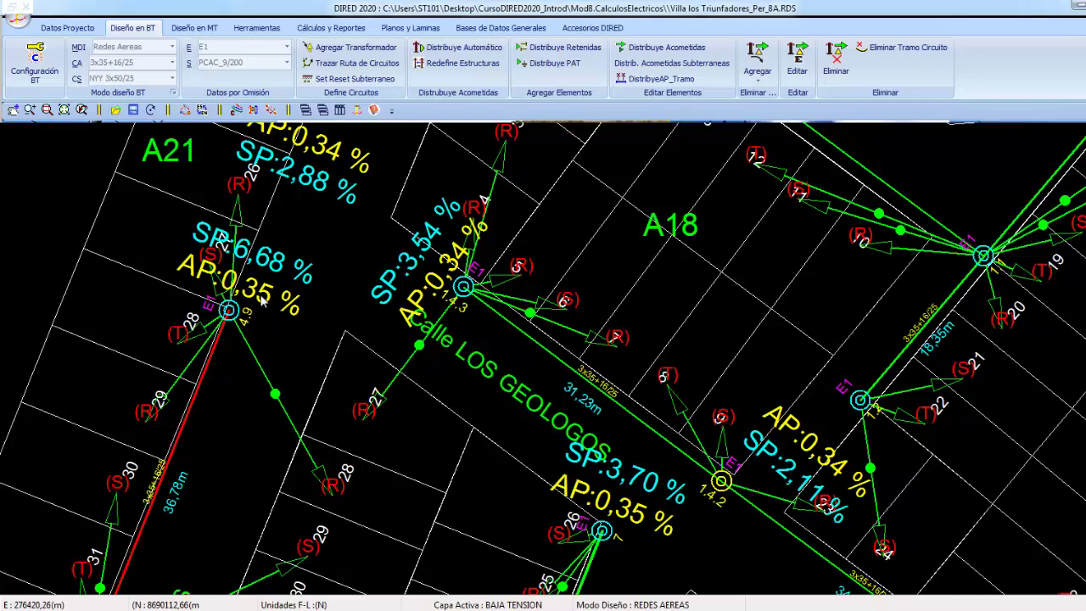
scroll(263, 303, "down", 1)
scroll(291, 383, "down", 1)
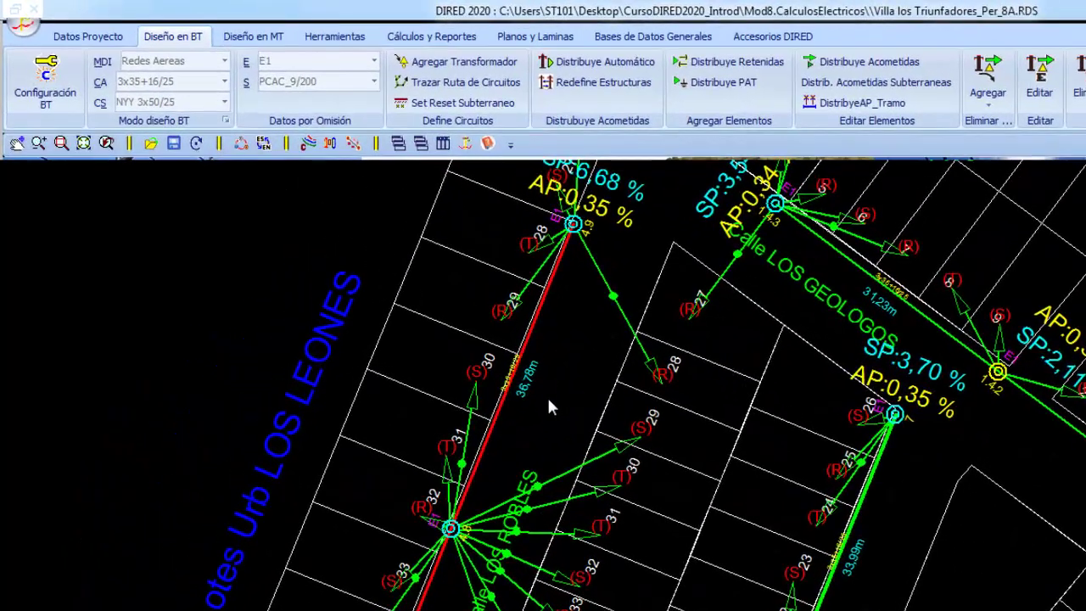
Apply the BT calculation settings with a 5,00 % voltage-drop limit
left_click(45, 81)
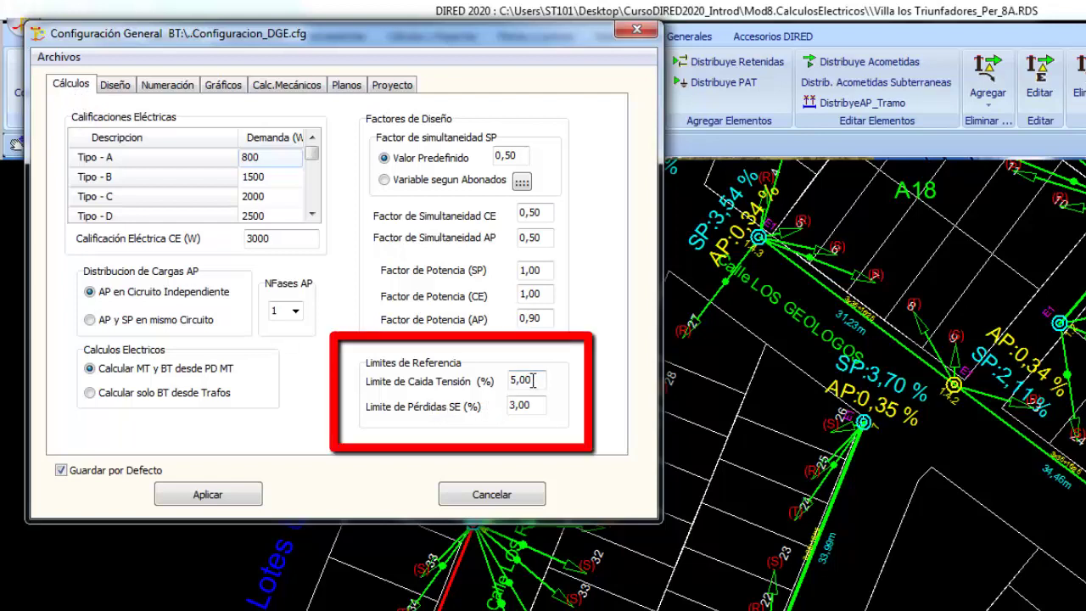
left_click_drag(533, 380, 501, 389)
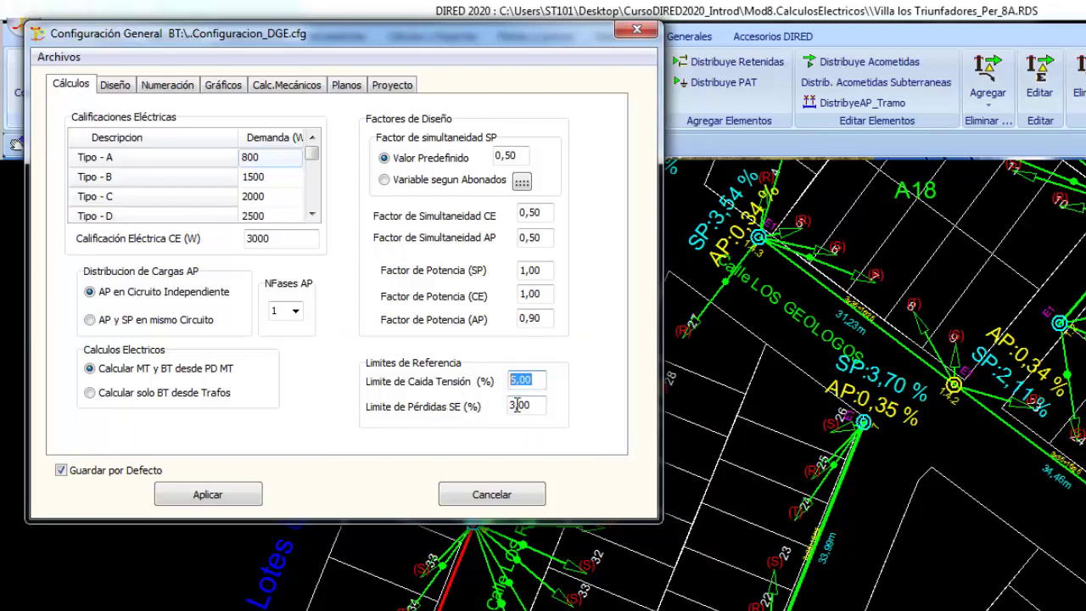
left_click(207, 495)
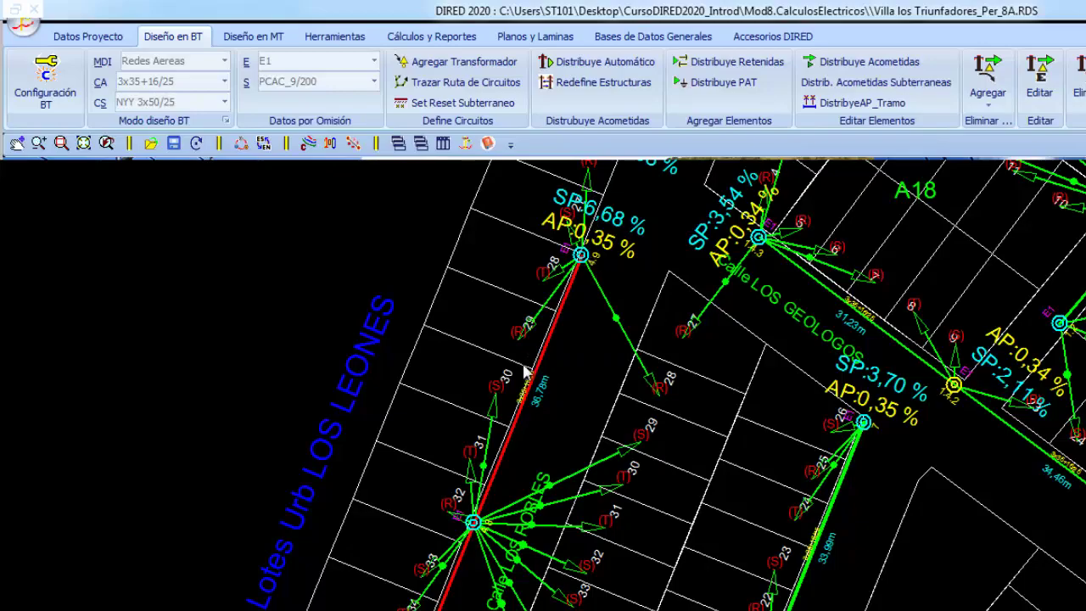
Hide the service connection drops on the plan
scroll(524, 371, "down", 5)
middle_click_drag(524, 371, 613, 369)
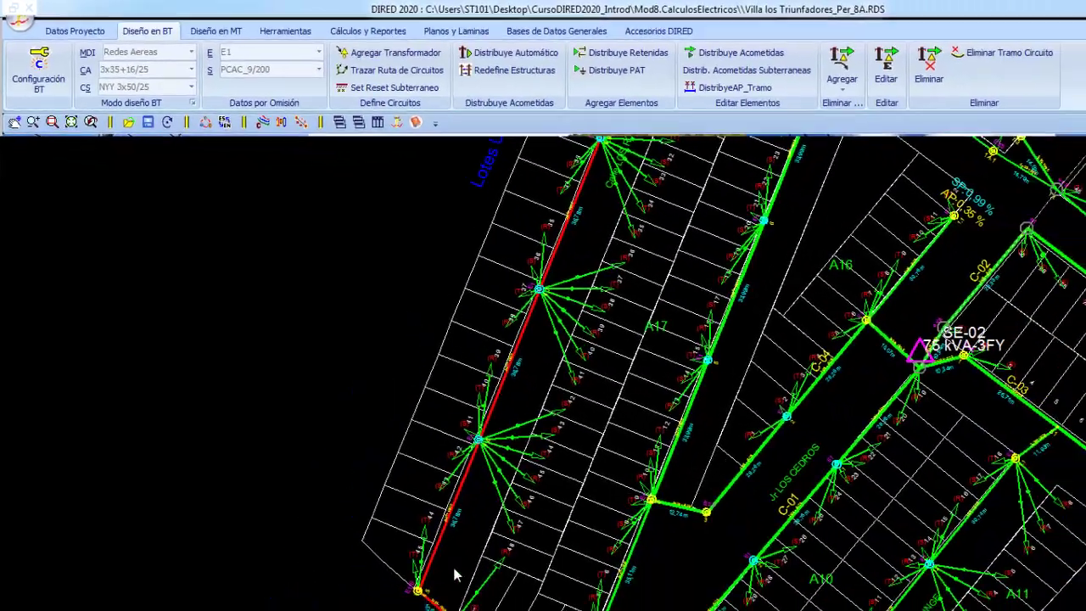
scroll(383, 475, "up", 2)
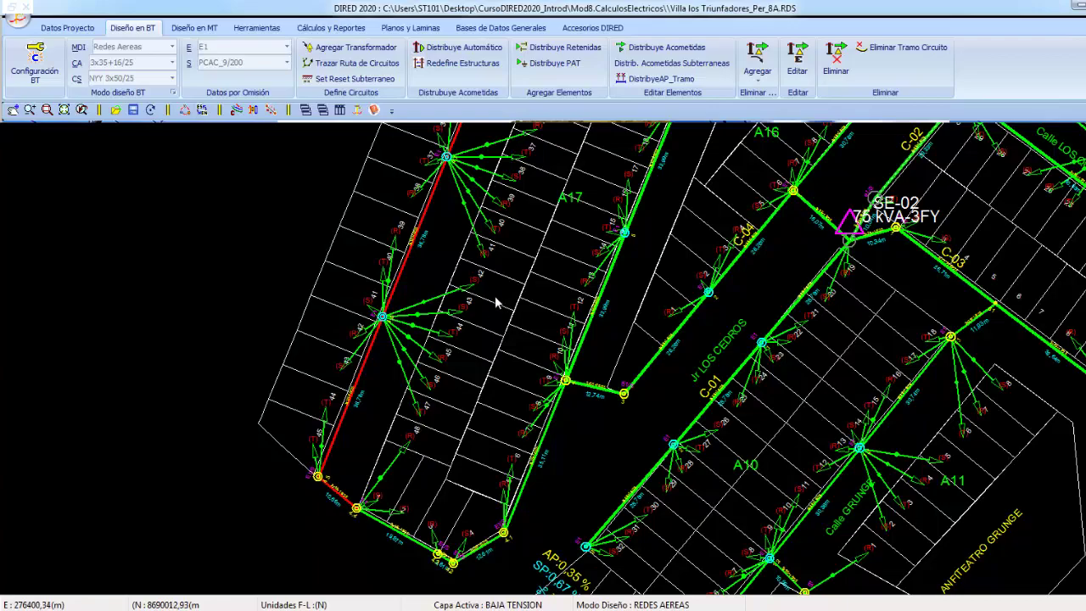
scroll(492, 303, "down", 3)
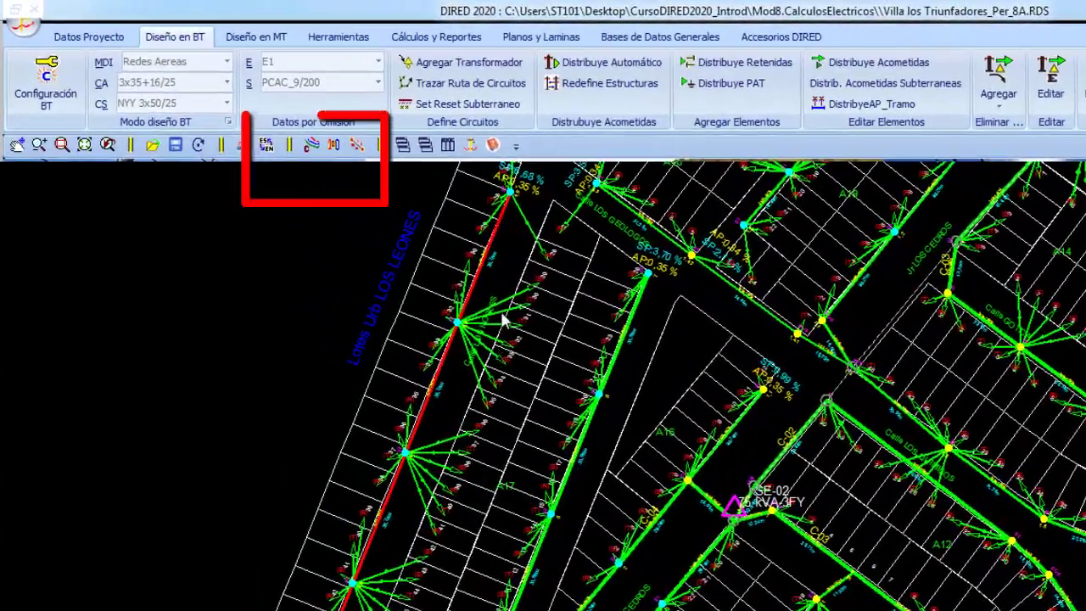
left_click(313, 149)
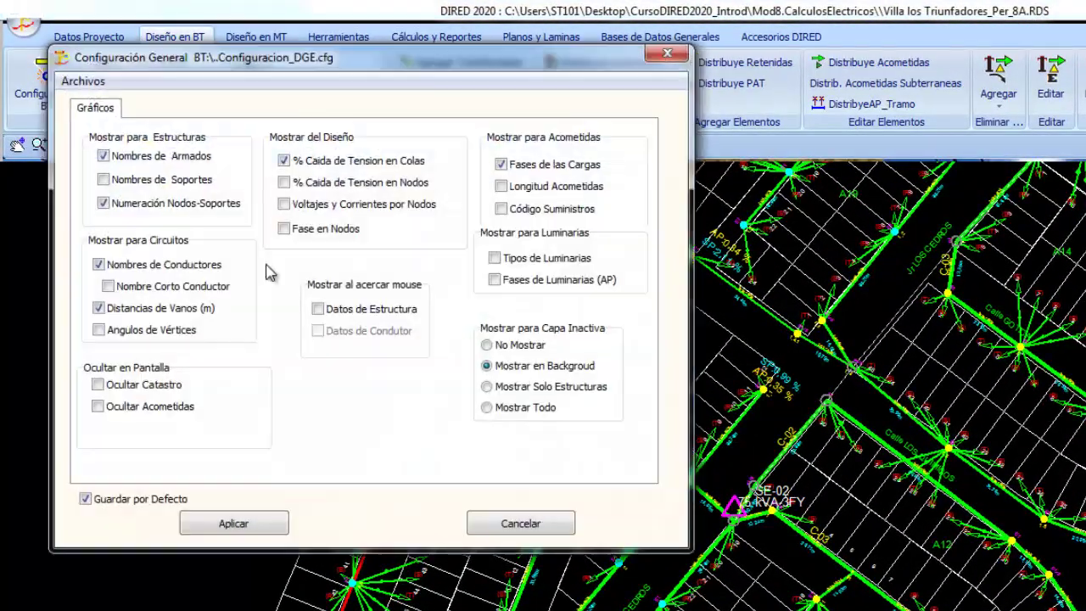
left_click(102, 412)
left_click(229, 519)
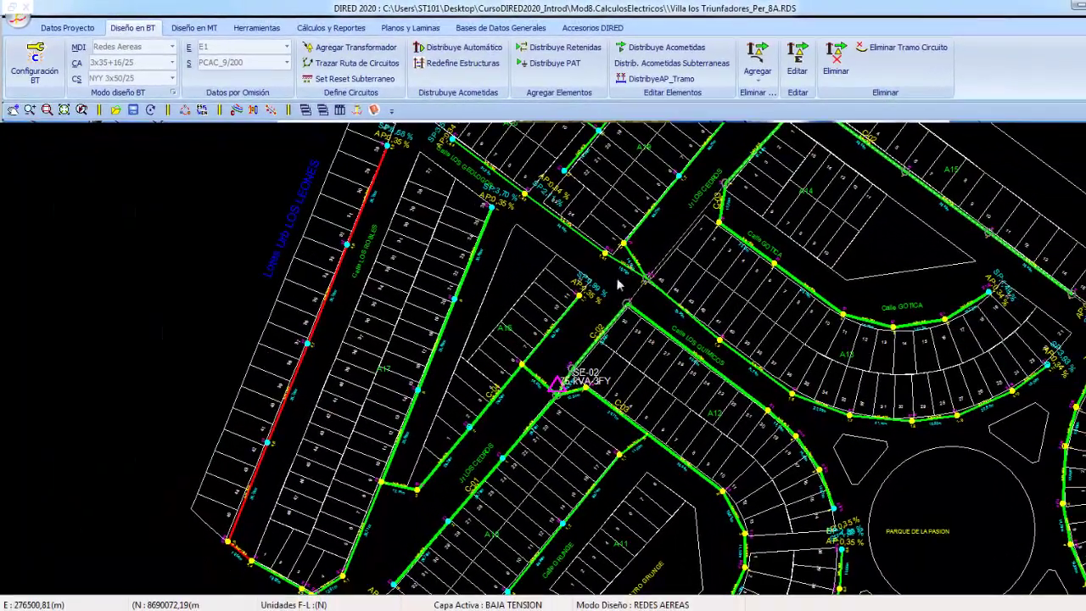
Hide the cadastral lot outlines through the general display settings
middle_click_drag(624, 260, 577, 325)
middle_click_drag(413, 405, 428, 319)
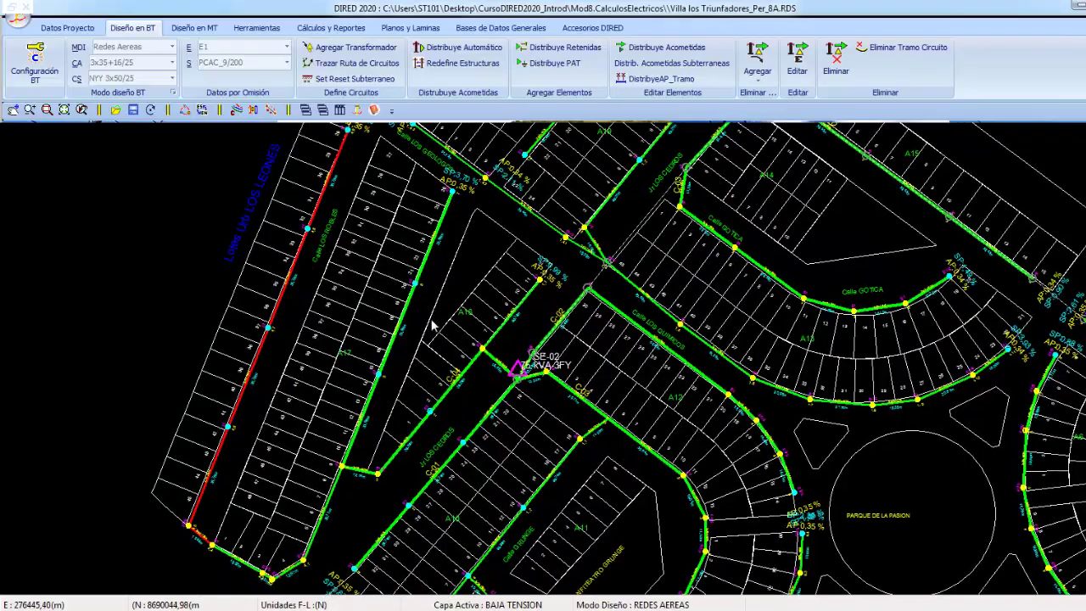
scroll(429, 319, "up", 1)
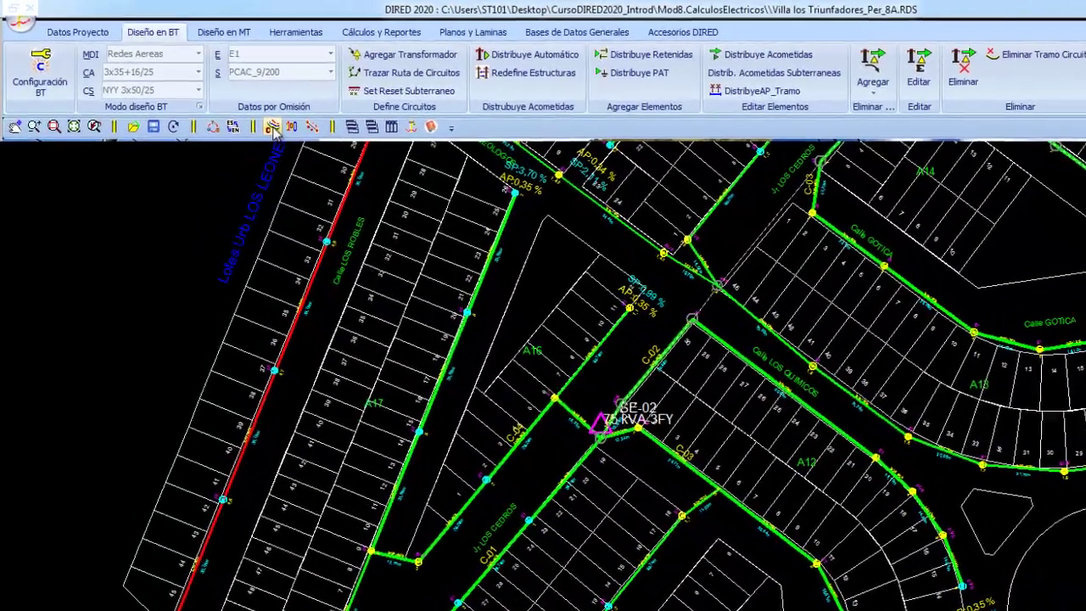
left_click(34, 64)
left_click(140, 373)
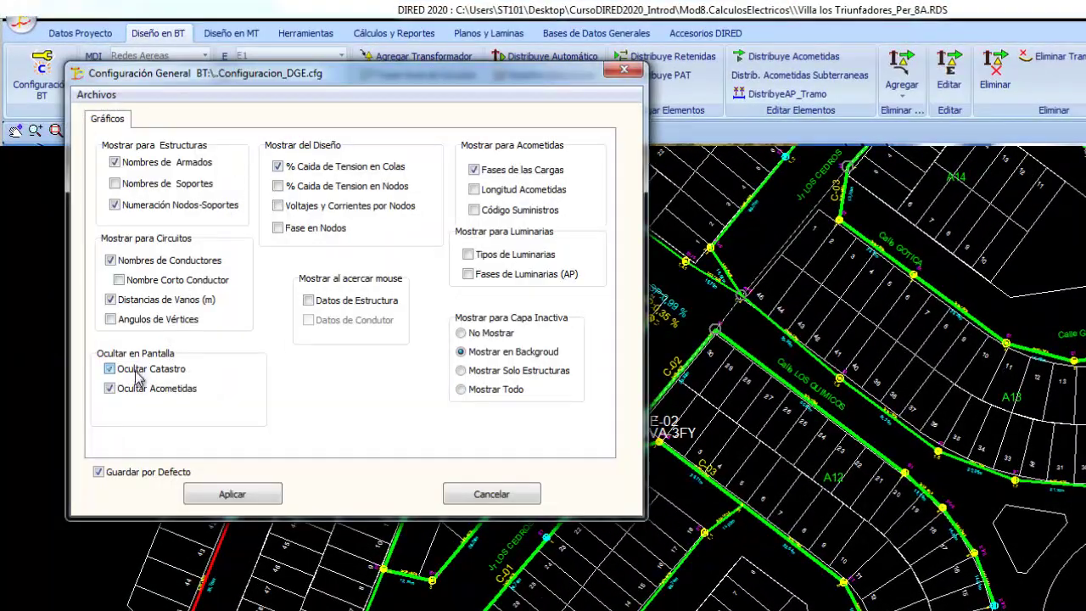
left_click(208, 490)
Pan and zoom the plan to bring substation SE-02 into view
scroll(628, 437, "down", 1)
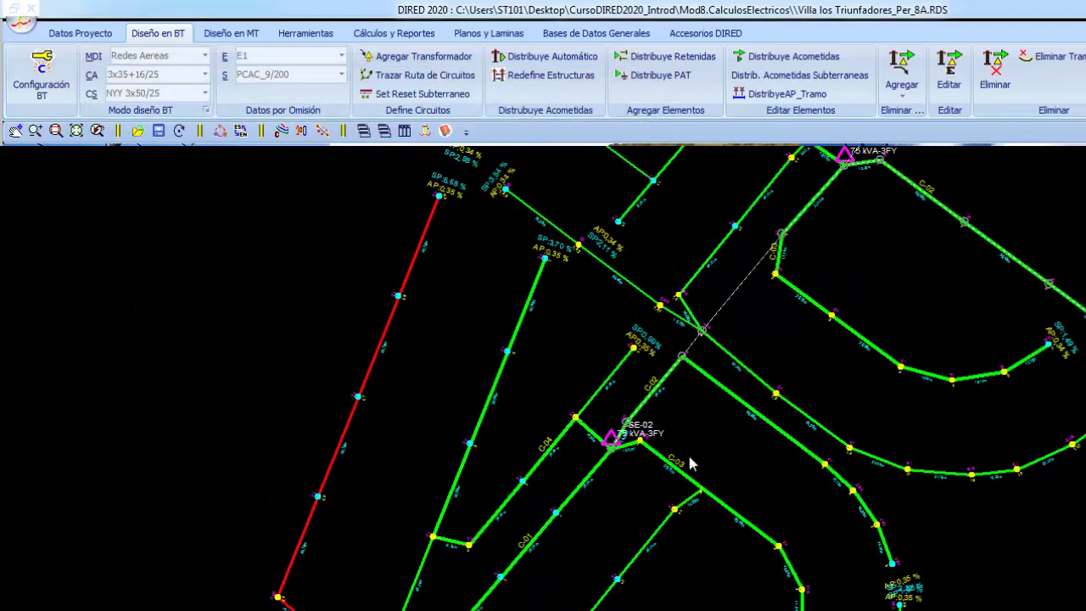
scroll(624, 367, "down", 3)
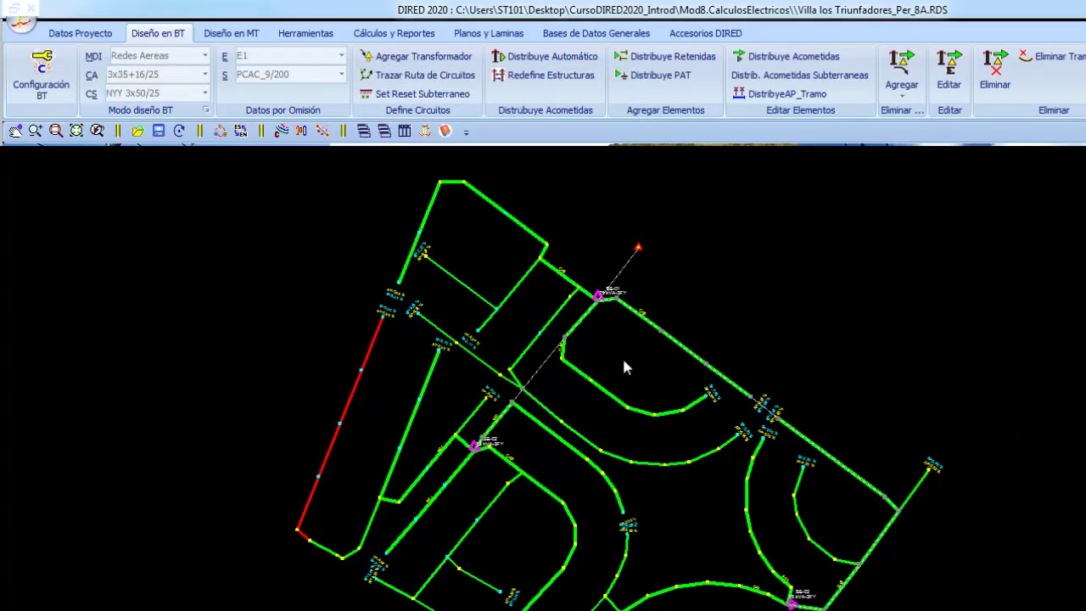
scroll(454, 391, "up", 2)
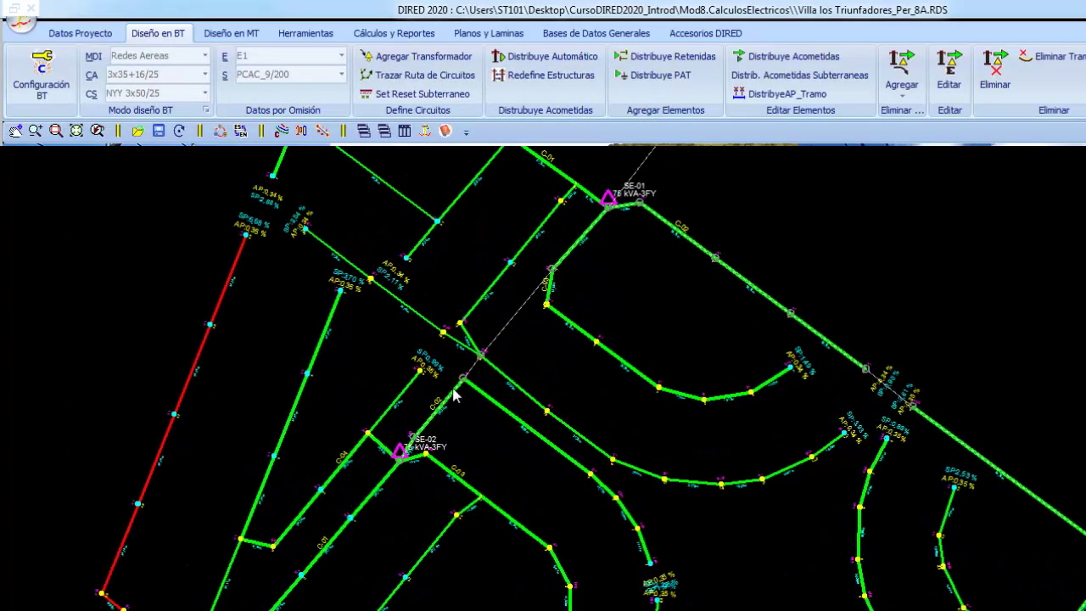
middle_click_drag(351, 412, 665, 379)
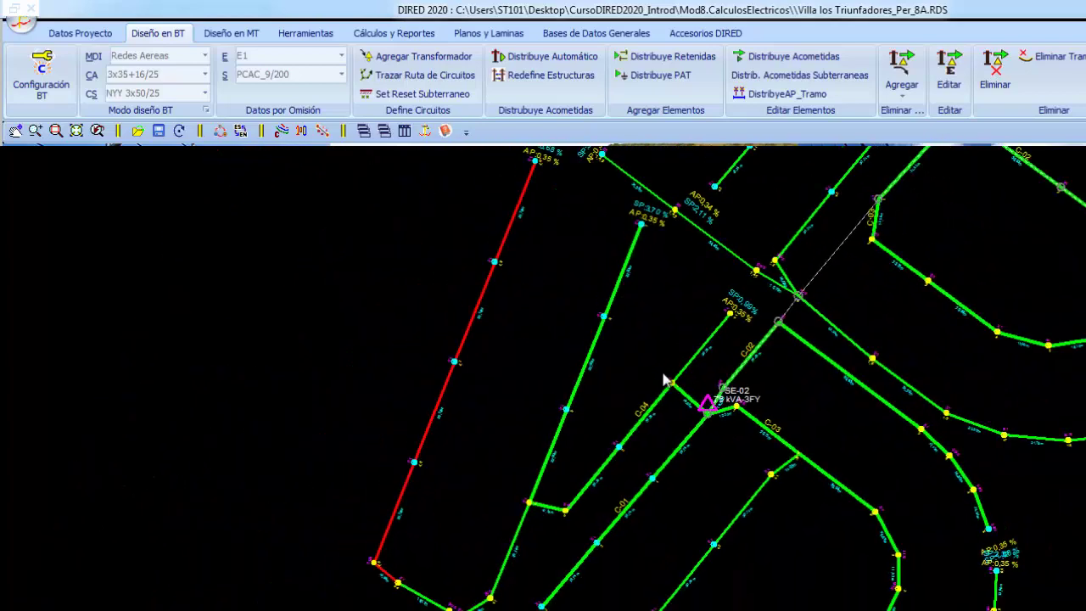
scroll(664, 379, "down", 1)
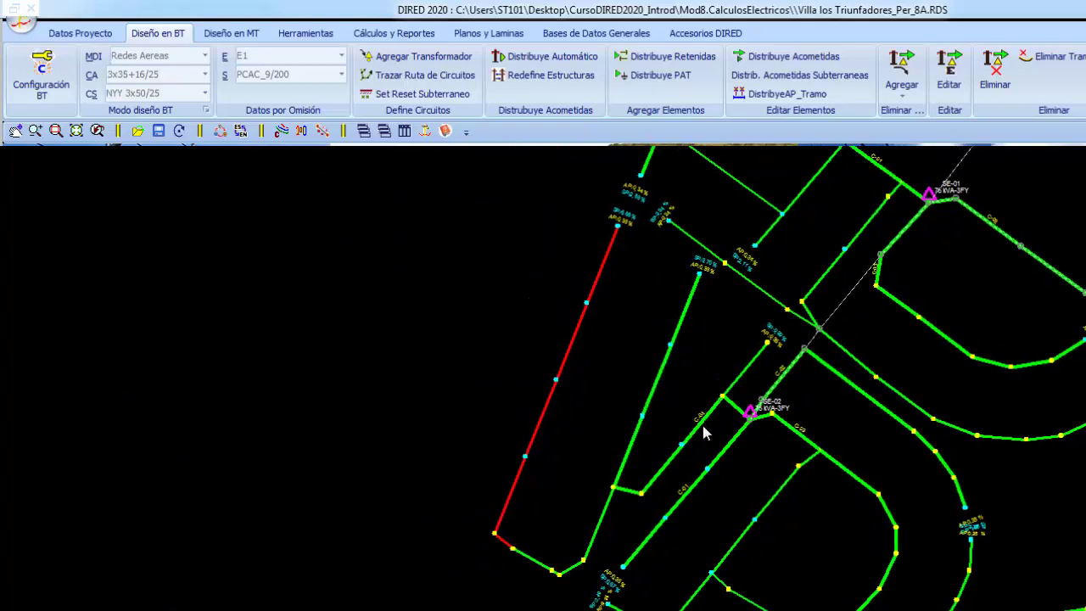
scroll(619, 503, "up", 1)
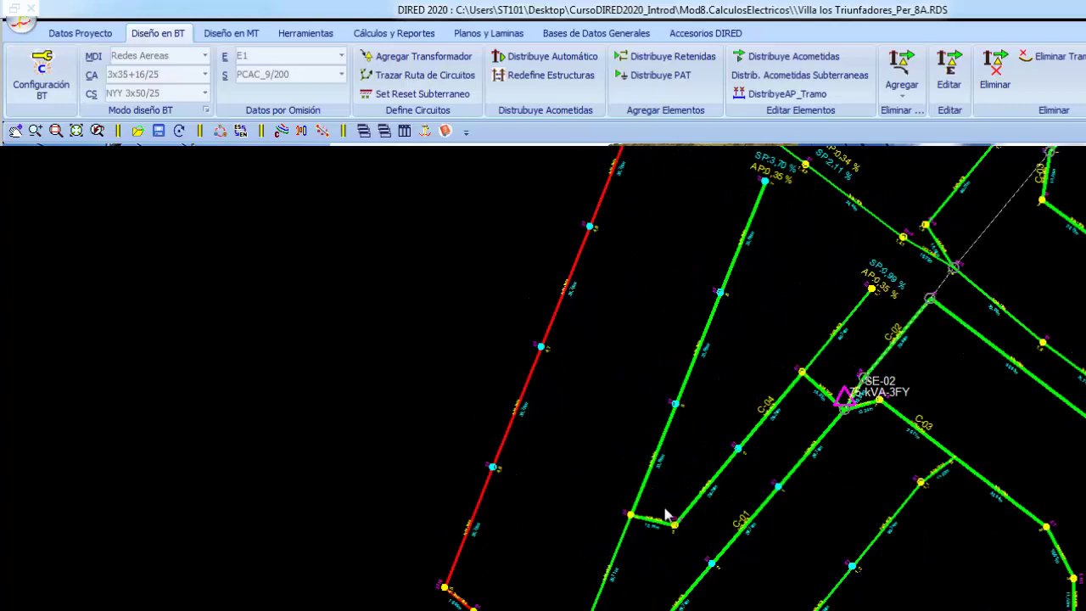
scroll(583, 278, "up", 1)
scroll(553, 311, "up", 1)
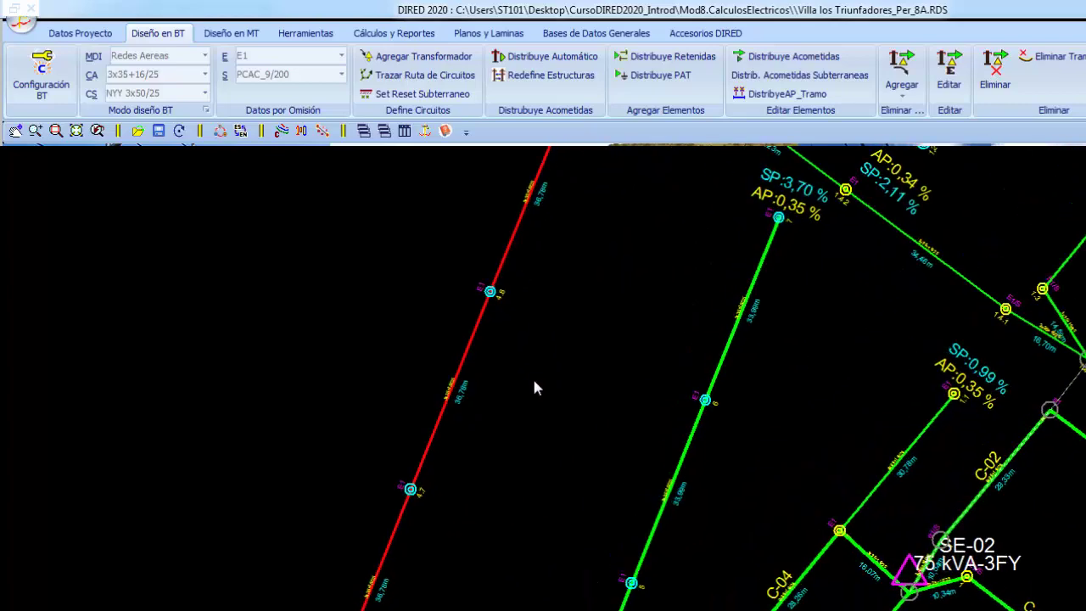
scroll(535, 388, "up", 1)
Open the numbering settings and select the Nombre Conductores label size value
left_click(282, 130)
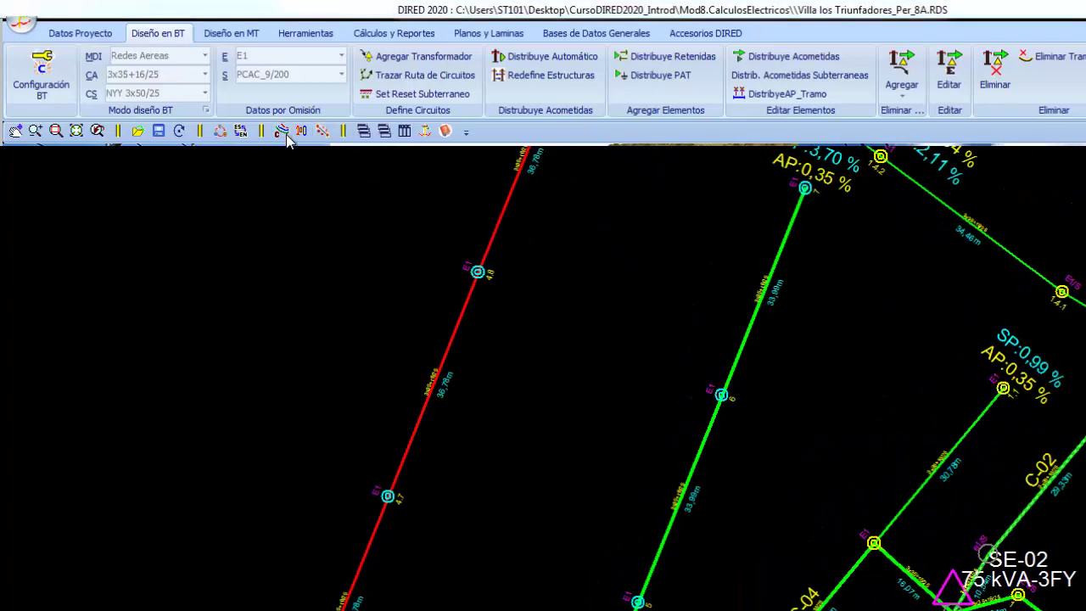
left_click(513, 520)
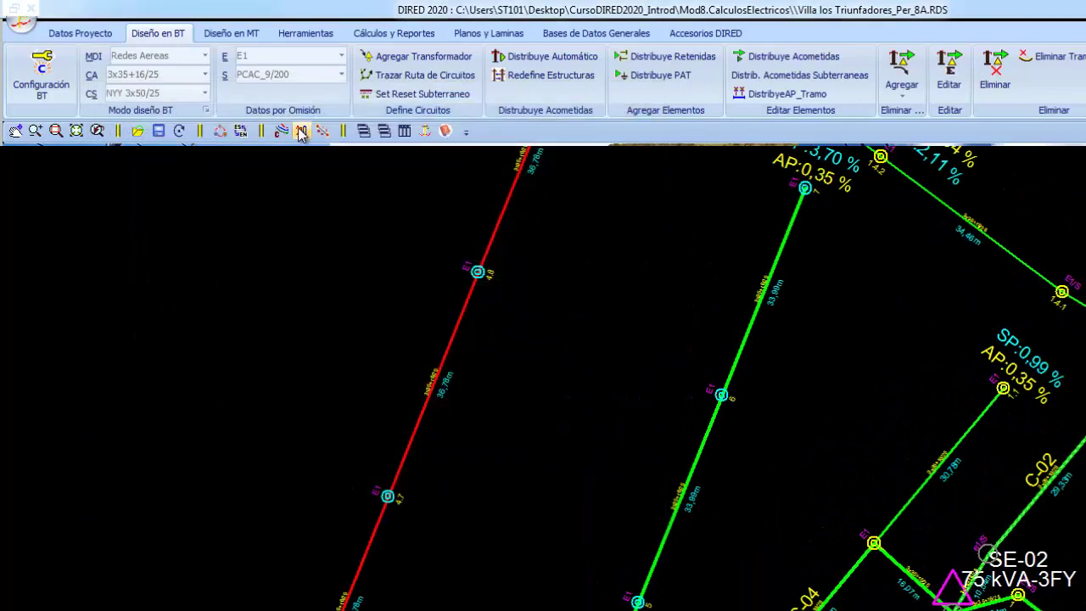
left_click(302, 132)
double_click(473, 461)
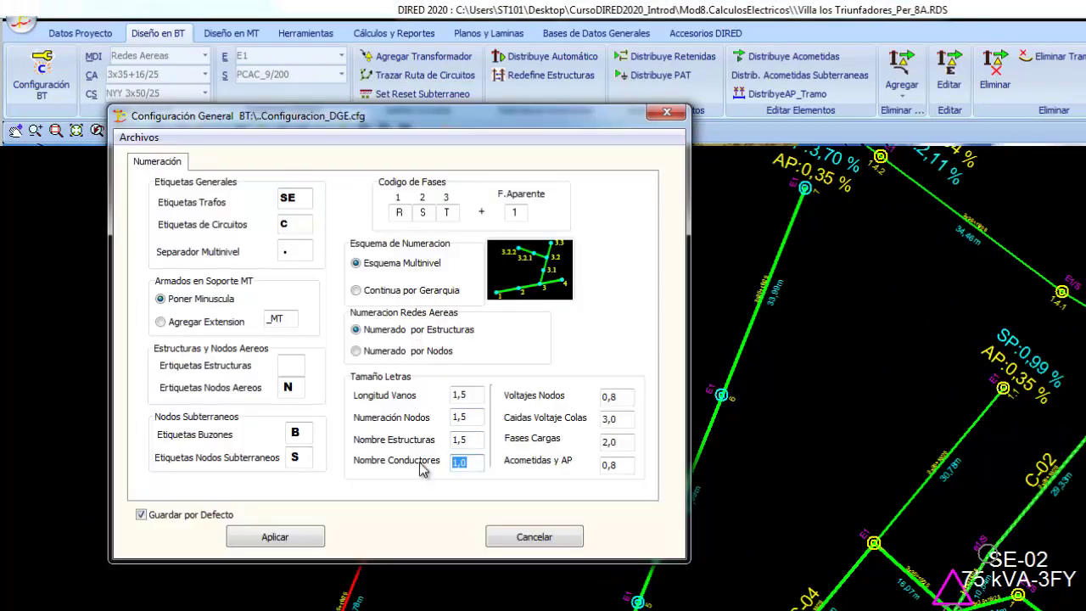
Set the Nombre Conductores label size to 2 and apply it
type("2")
left_click(283, 543)
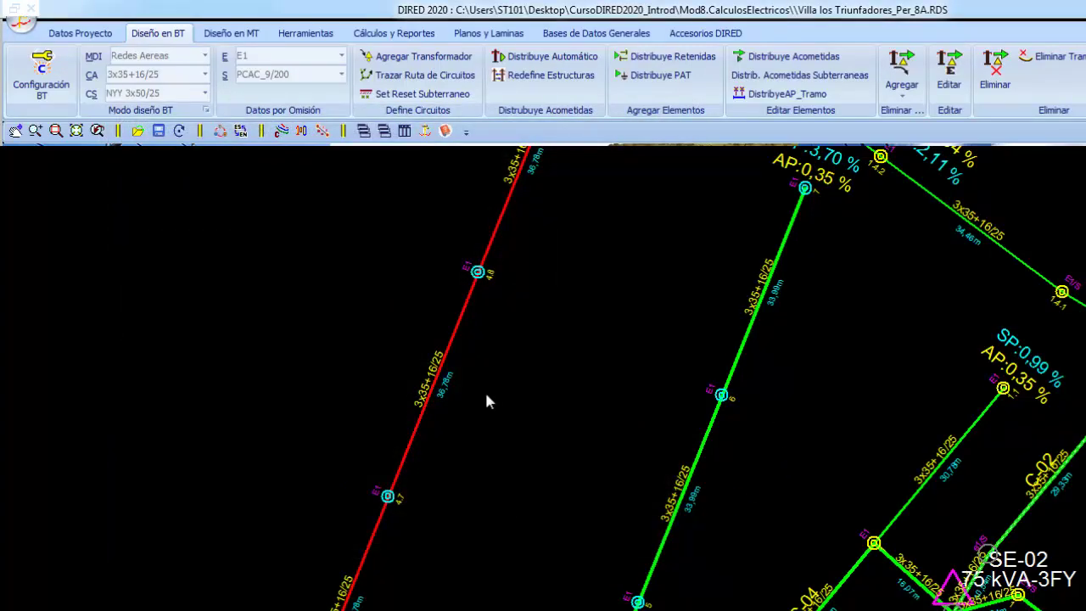
middle_click_drag(706, 470, 603, 342)
scroll(604, 343, "down", 2)
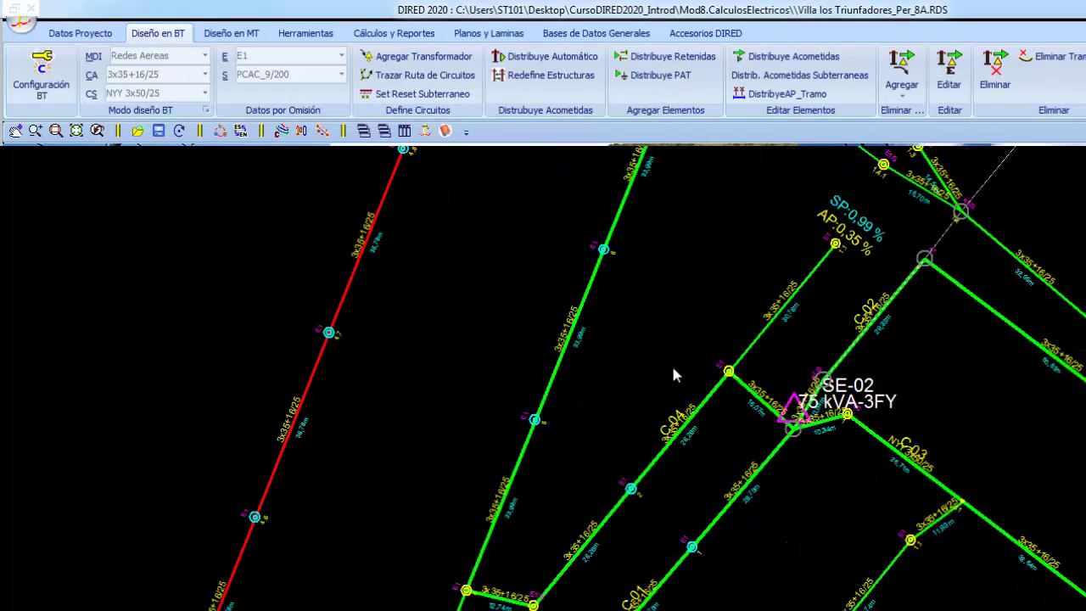
middle_click_drag(677, 459, 739, 357)
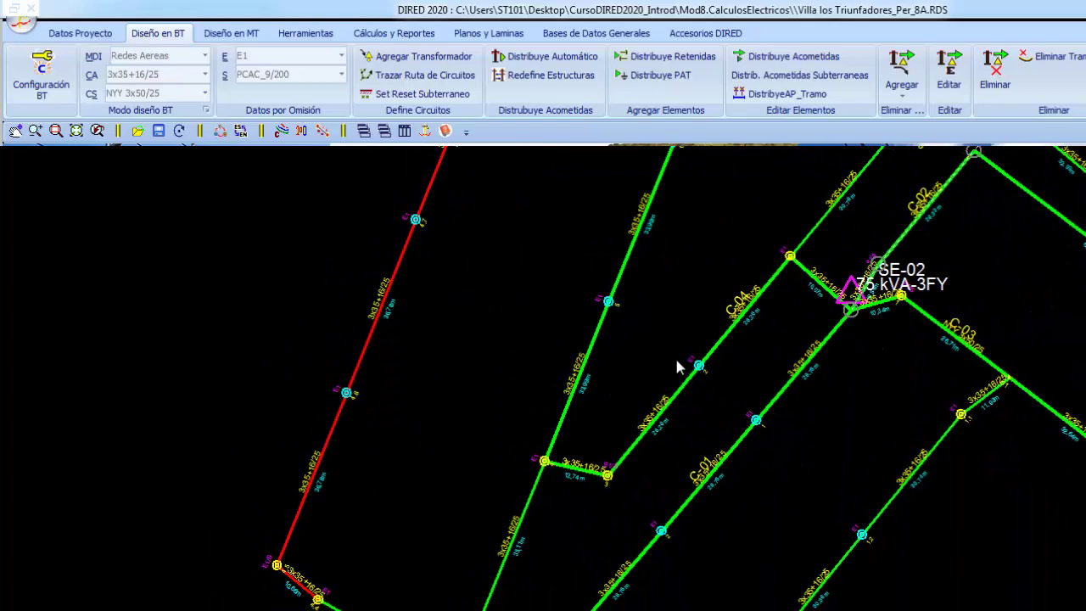
scroll(684, 347, "down", 1)
scroll(684, 347, "down", 1)
Inspect the 3x35+16/25 conductor labels and span lengths around SE-02
middle_click_drag(548, 350, 504, 439)
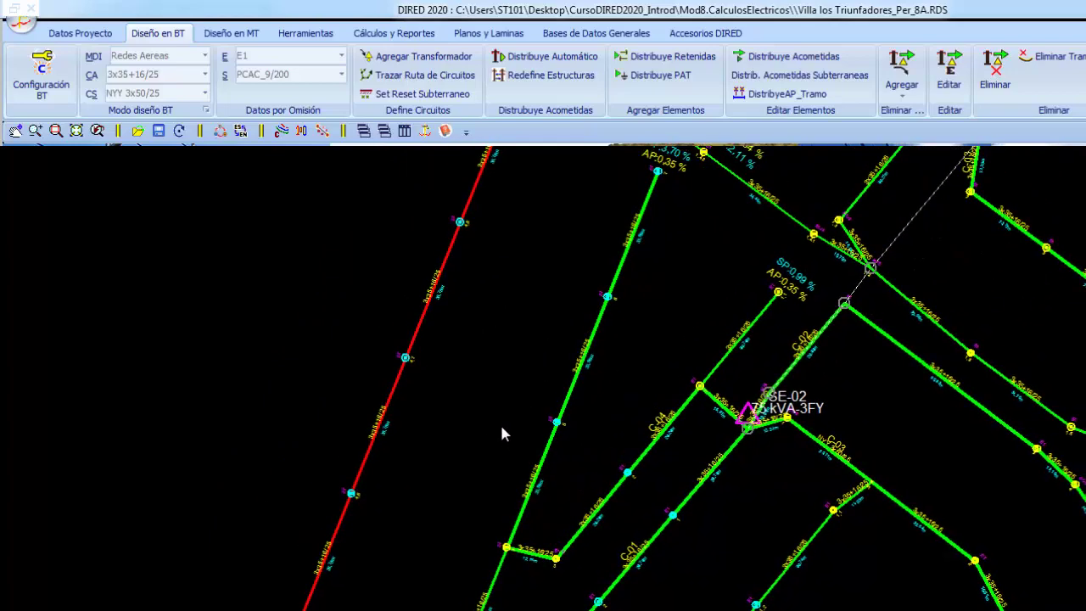
scroll(501, 434, "up", 3)
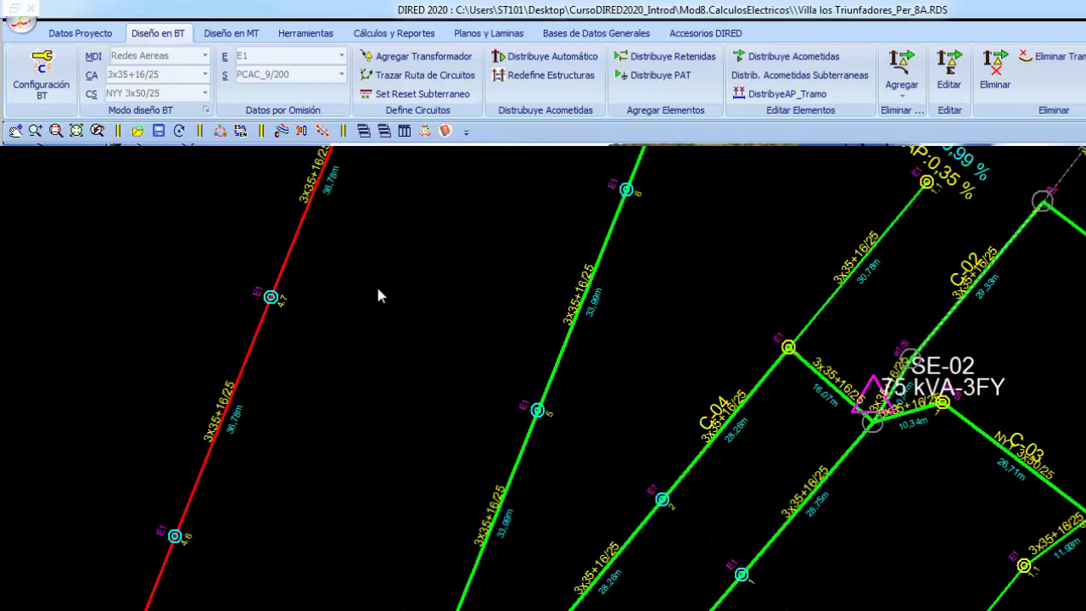
mouse_move(380, 296)
middle_mouse_down()
mouse_move(442, 376)
mouse_move(504, 401)
middle_mouse_up()
scroll(501, 388, "up", 1)
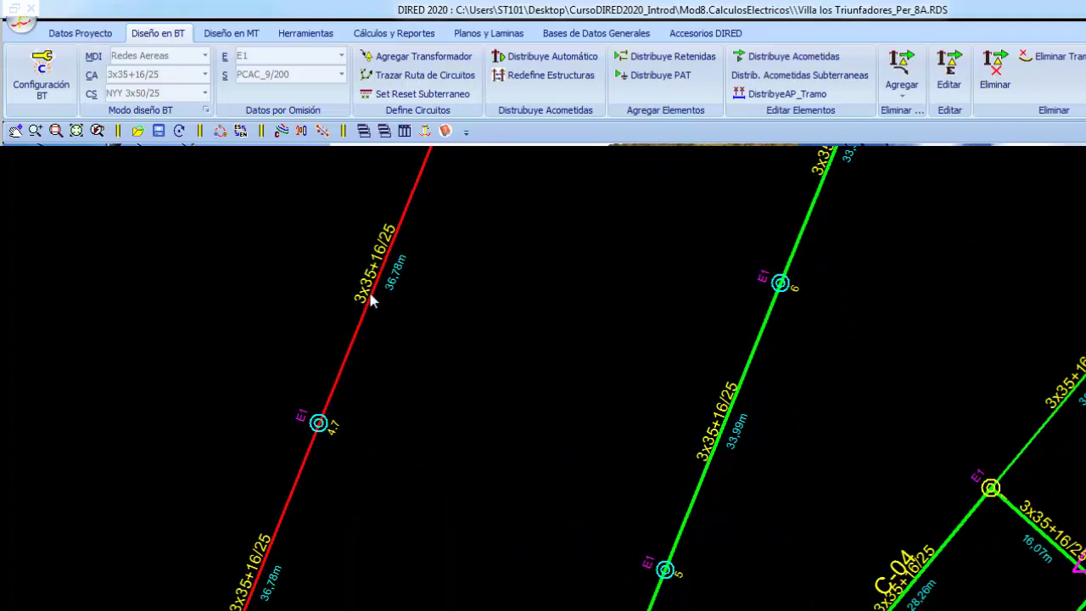
scroll(402, 318, "down", 1)
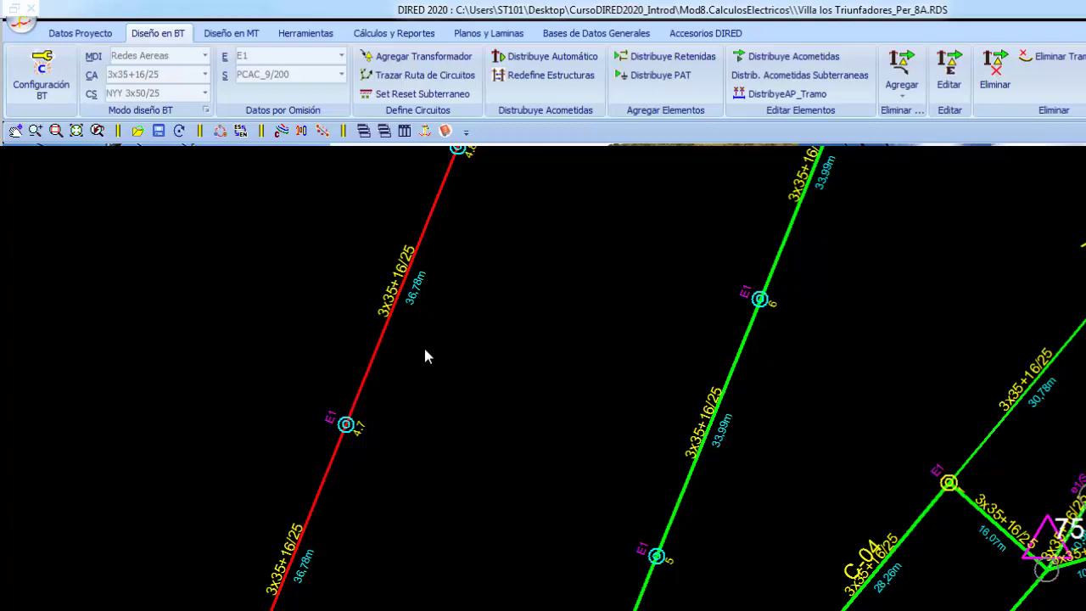
scroll(784, 499, "down", 1)
scroll(810, 537, "down", 1)
scroll(701, 420, "down", 1)
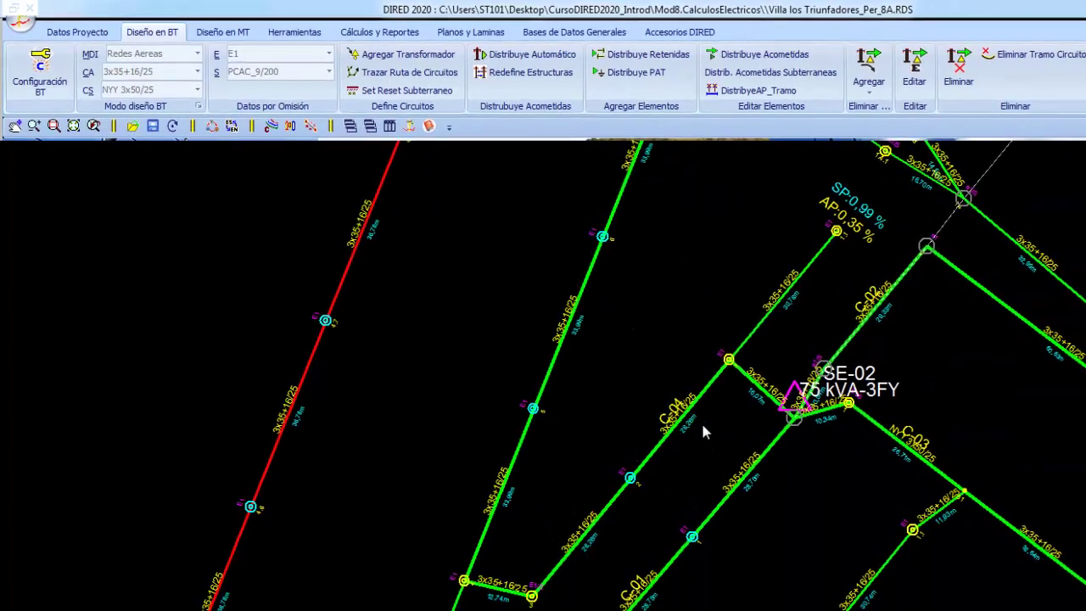
middle_click_drag(519, 490, 507, 473)
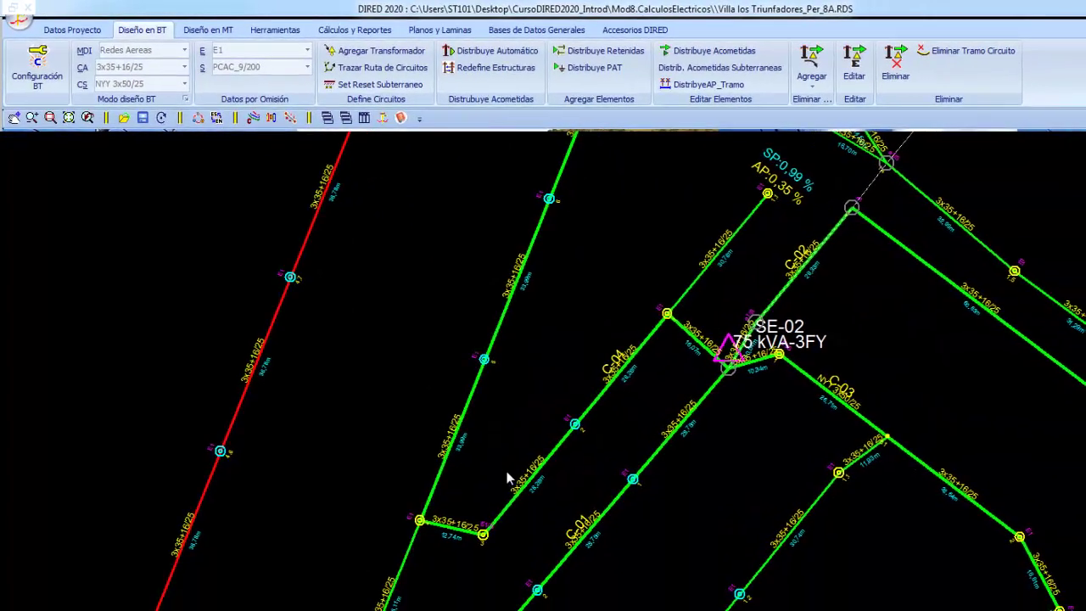
middle_click_drag(650, 404, 567, 431)
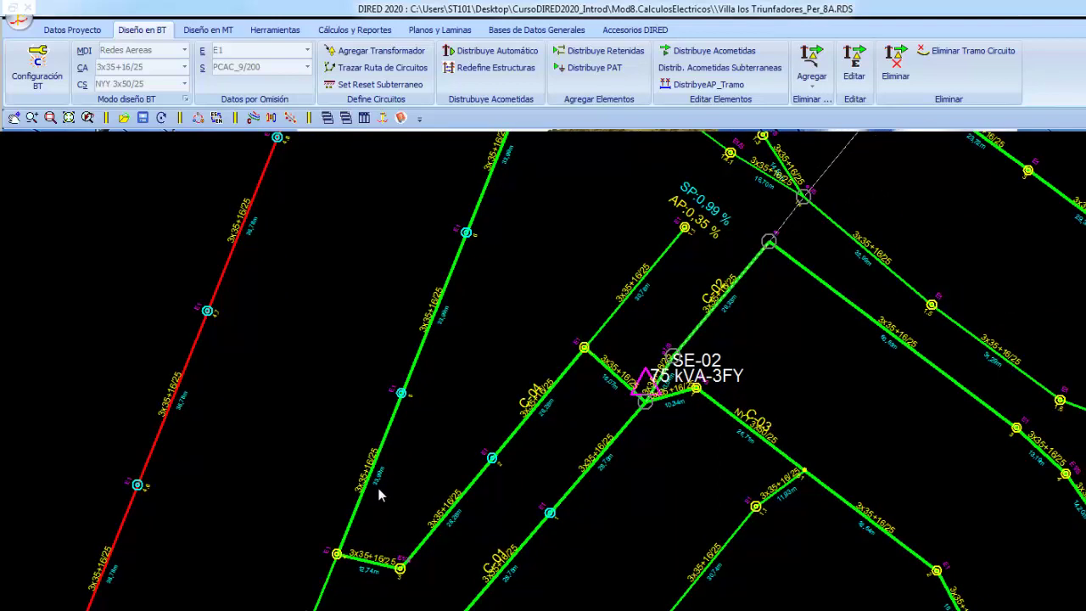
scroll(604, 390, "down", 2)
scroll(605, 386, "up", 1)
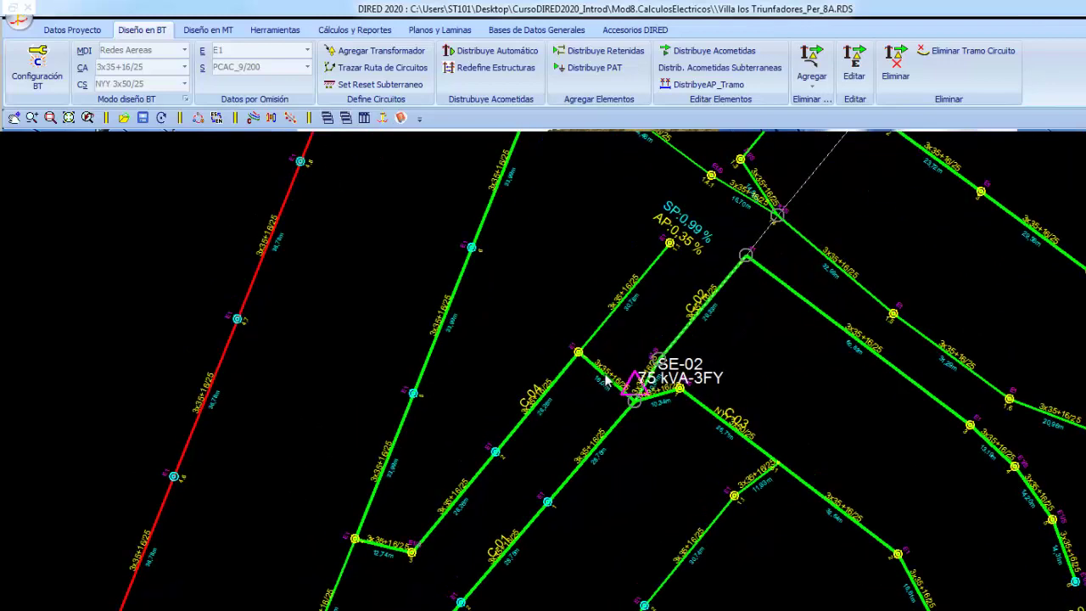
scroll(606, 381, "up", 1)
scroll(636, 373, "up", 1)
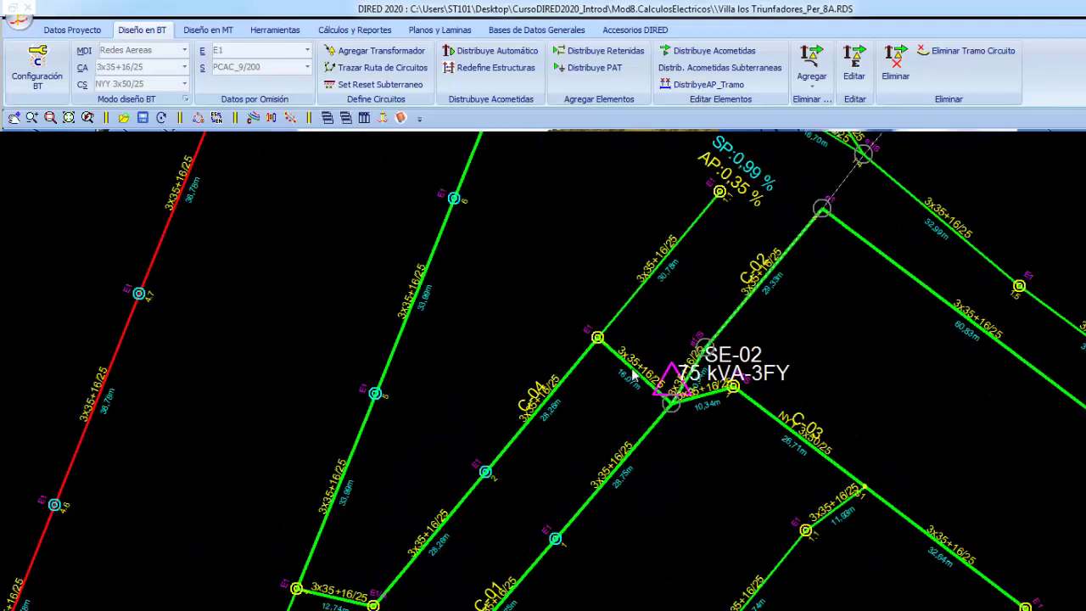
Change circuit C-04's span conductor to 3x50+2x25/P3.6
left_click(633, 375)
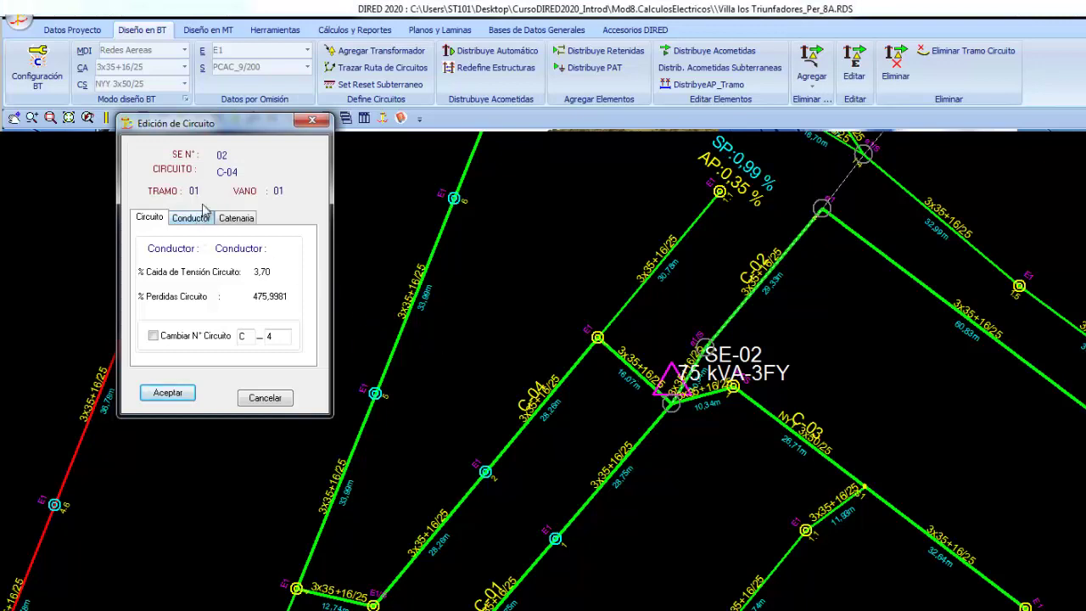
left_click_drag(250, 128, 484, 192)
left_click(425, 282)
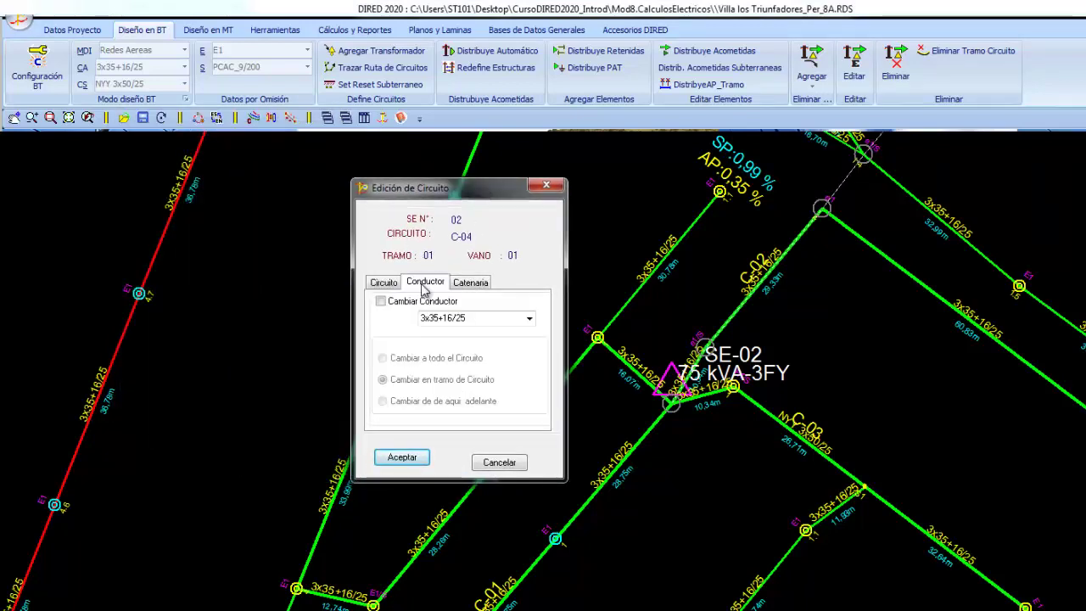
left_click(381, 301)
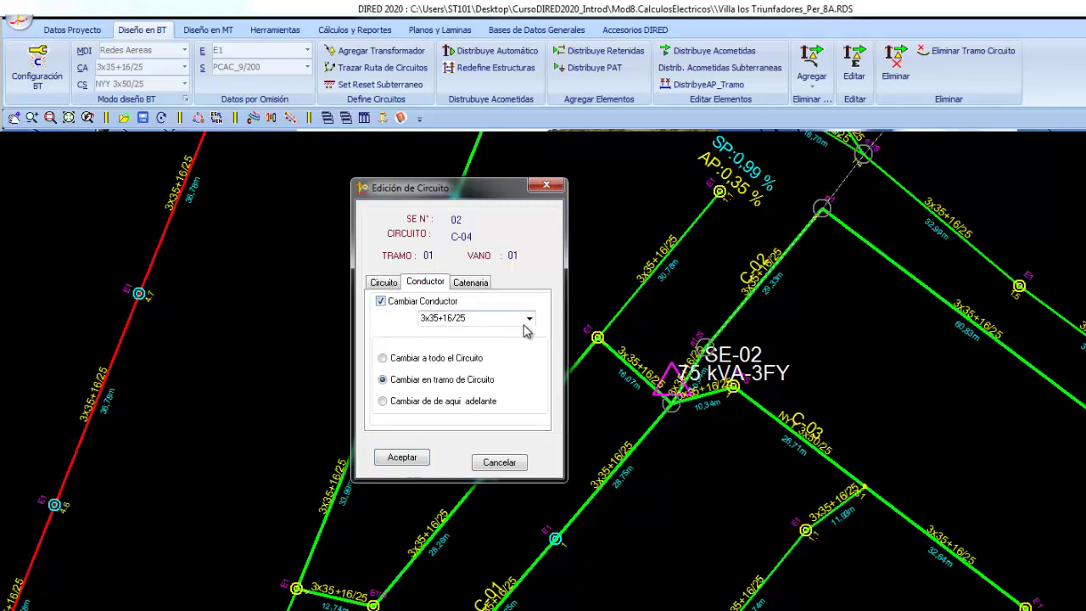
left_click(529, 321)
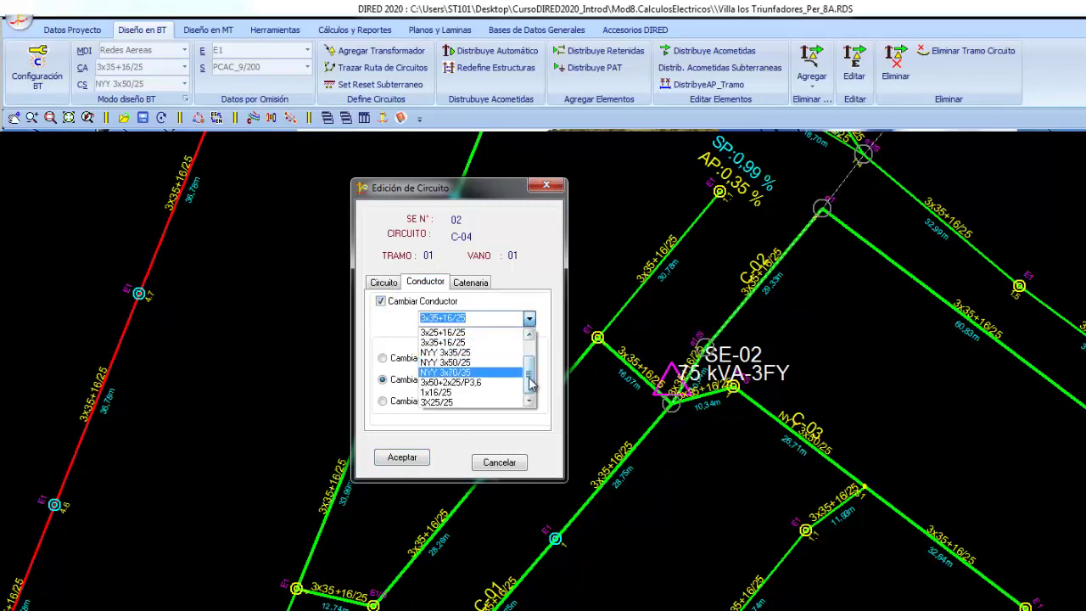
scroll(531, 360, "up", 1)
scroll(530, 361, "up", 1)
left_click_drag(530, 354, 528, 375)
left_click(450, 382)
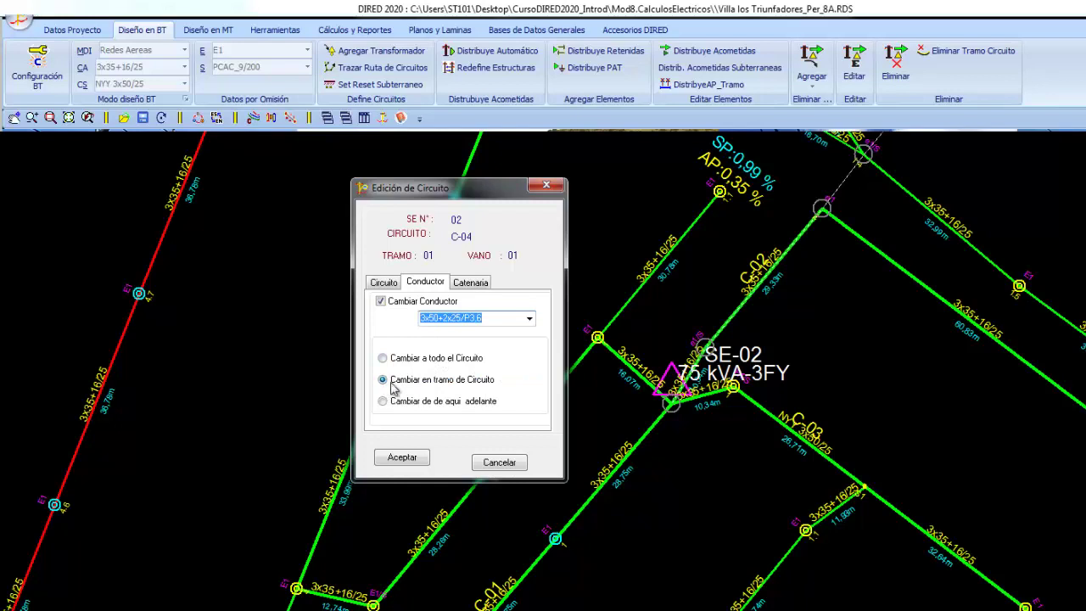
left_click(403, 461)
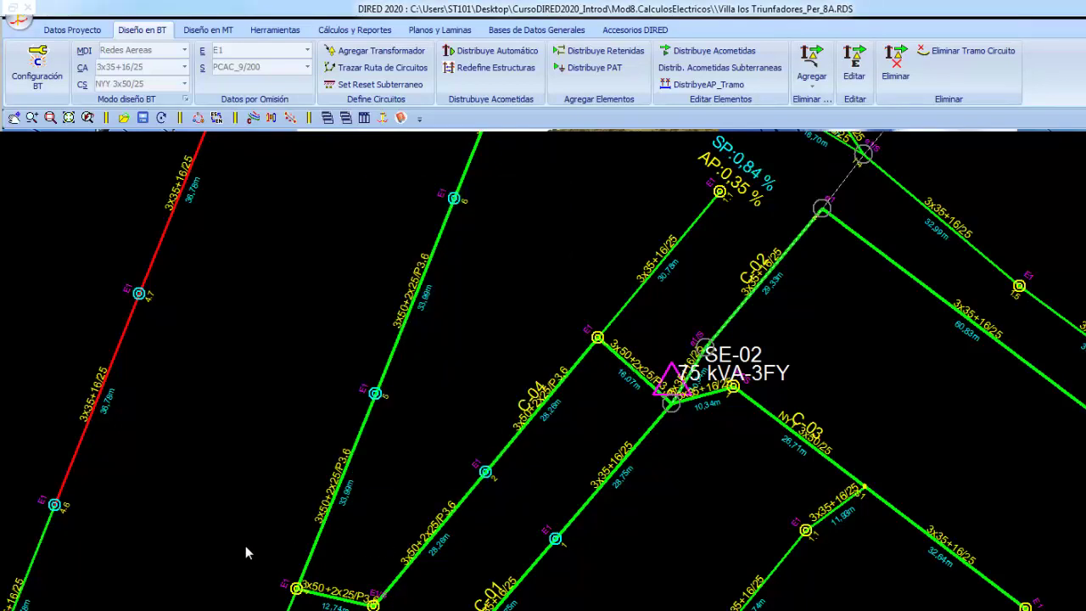
middle_click_drag(600, 431, 618, 384)
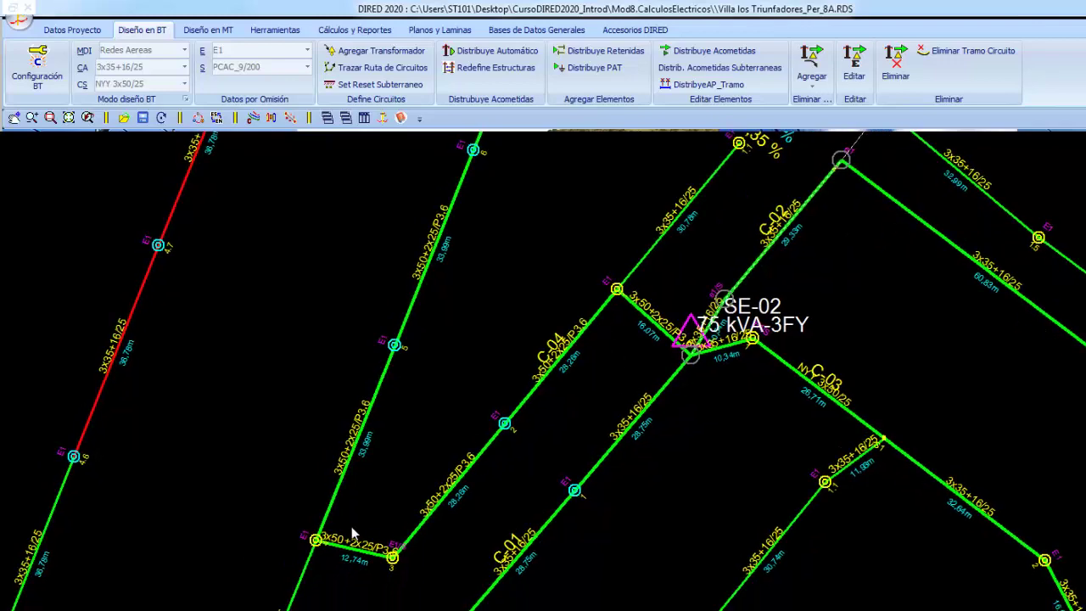
scroll(377, 442, "down", 2)
scroll(395, 462, "up", 2)
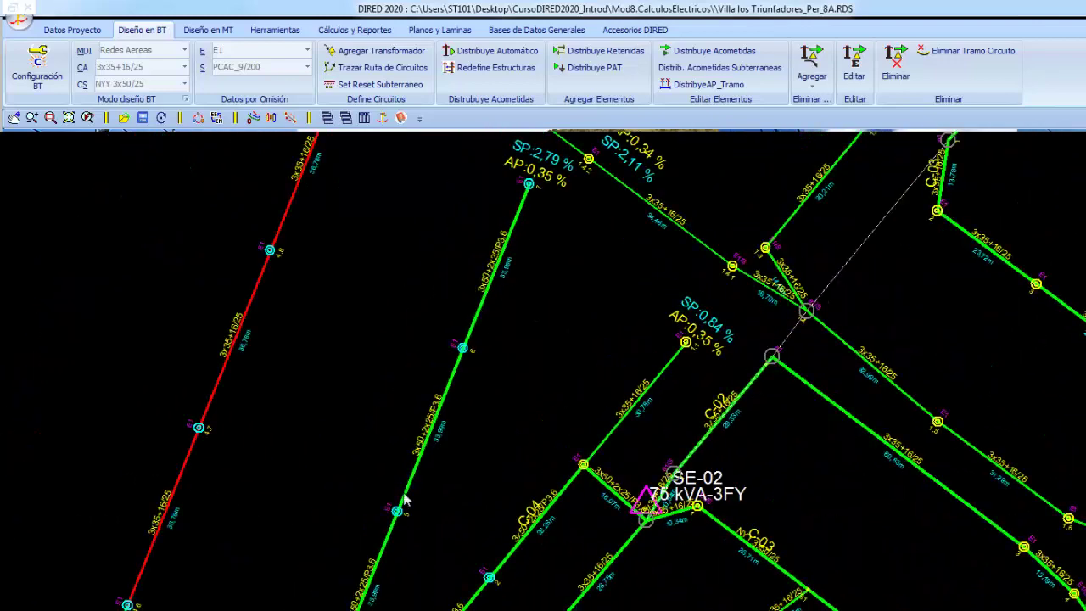
scroll(444, 436, "up", 1)
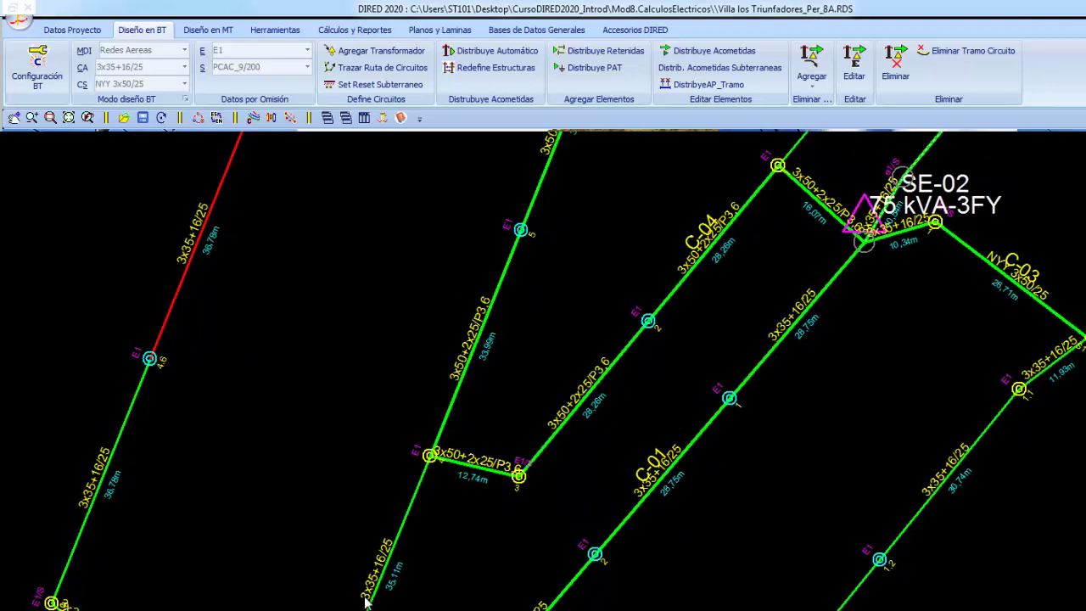
middle_click_drag(488, 391, 466, 450)
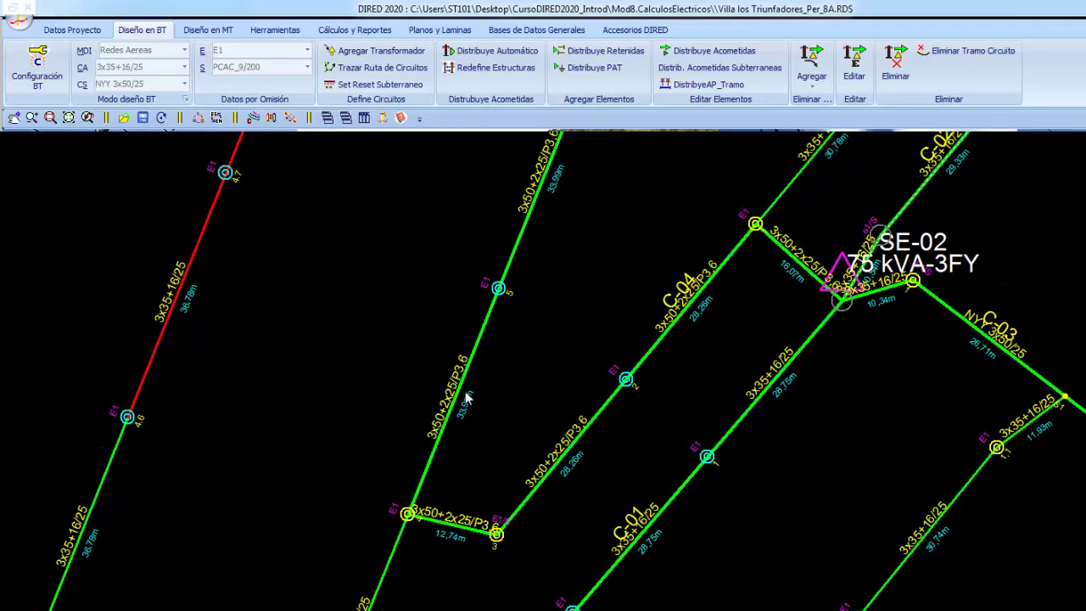
middle_click_drag(525, 257, 530, 380)
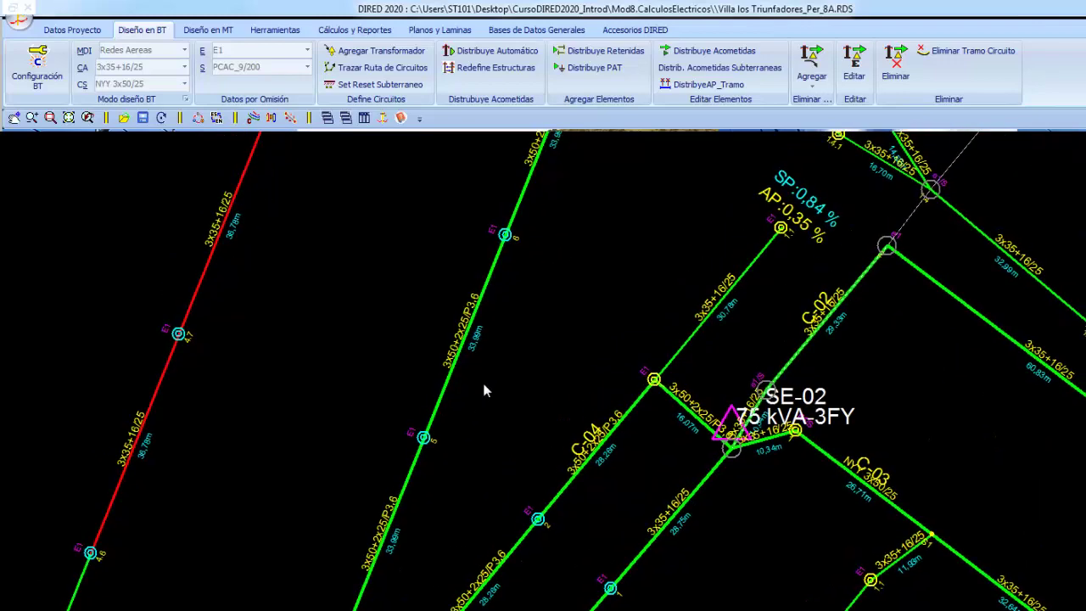
scroll(529, 388, "down", 1)
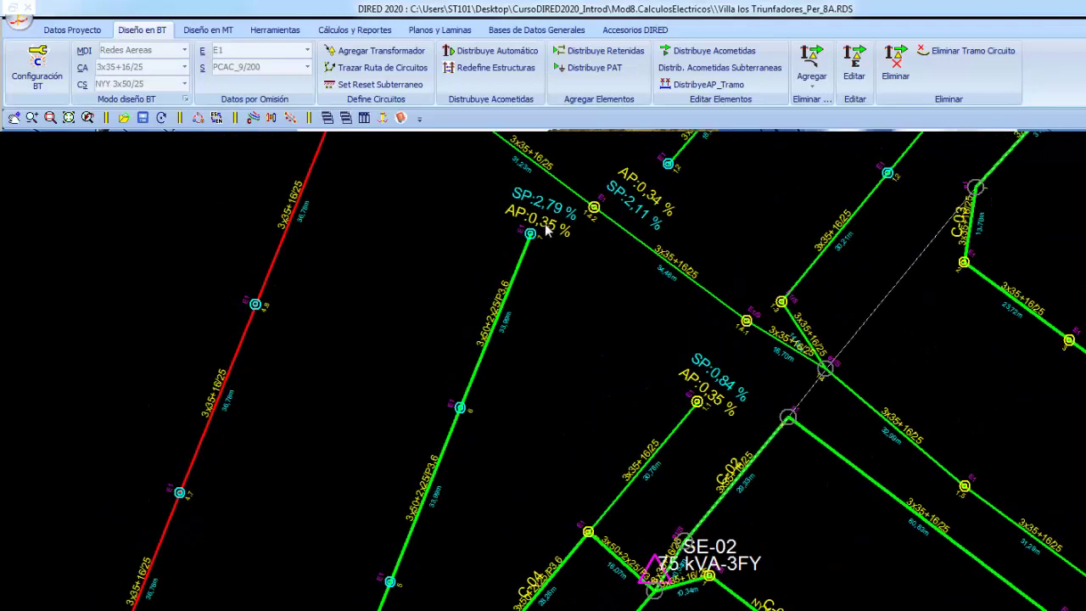
middle_click_drag(454, 489, 551, 326)
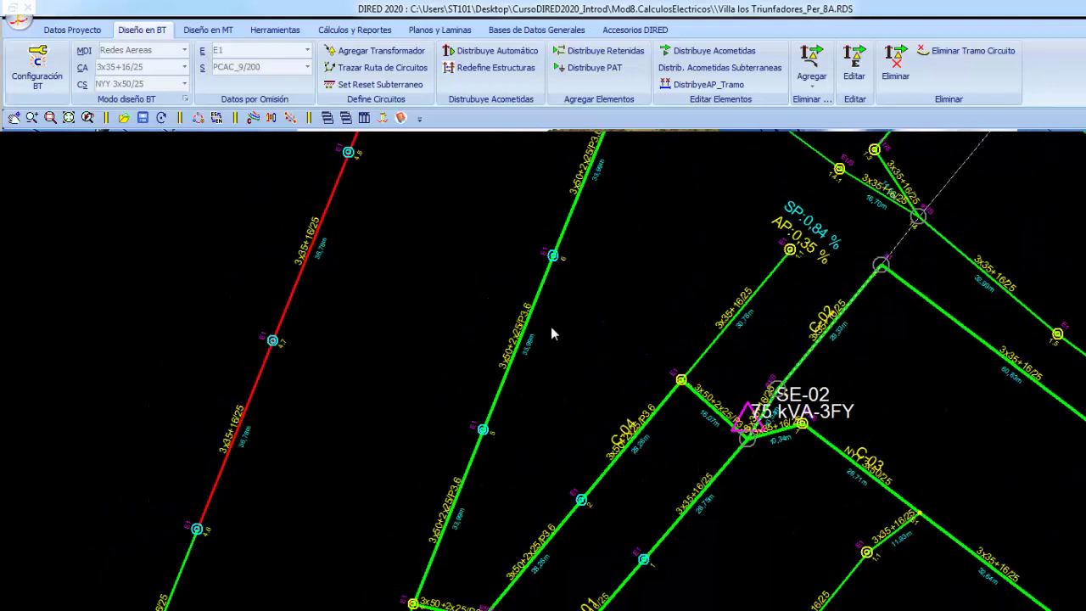
Set C-04's conductor to 3x35+16/25 from span 05 onward
left_click(444, 511)
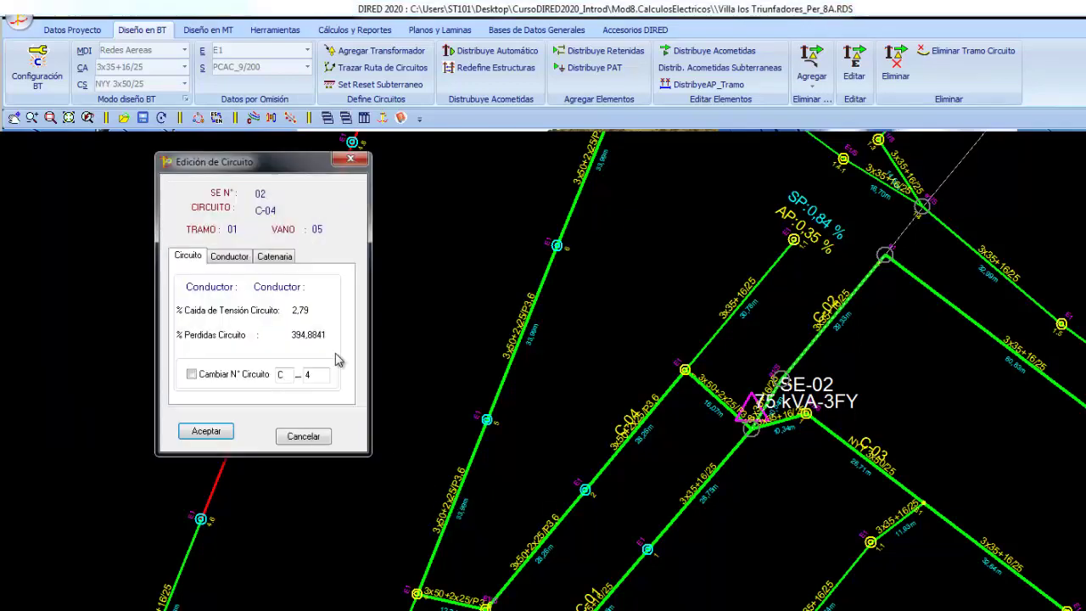
left_click(232, 259)
left_click(185, 275)
left_click(332, 292)
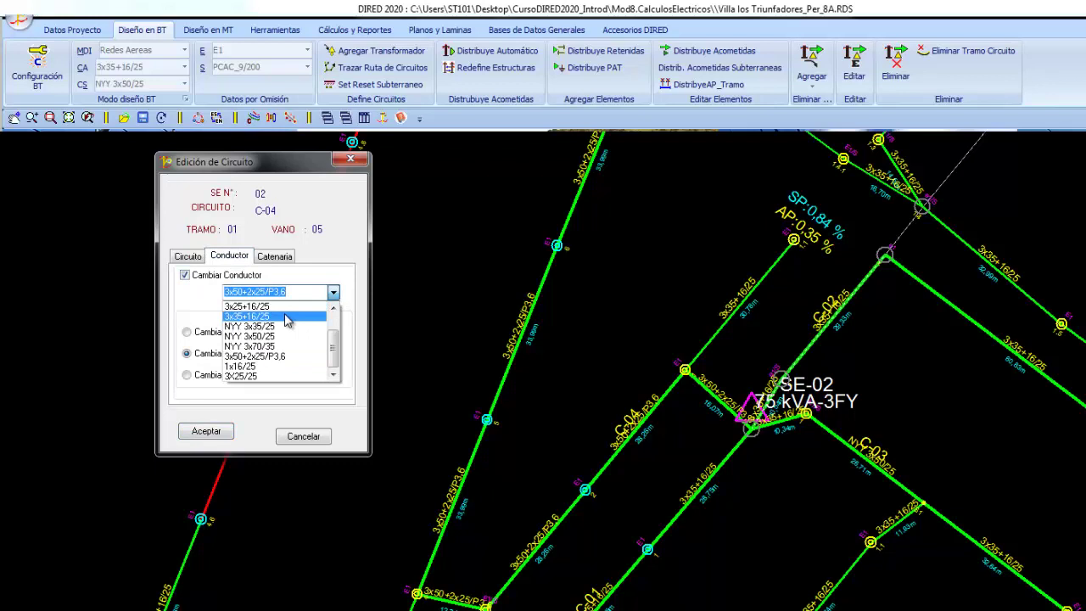
left_click(286, 317)
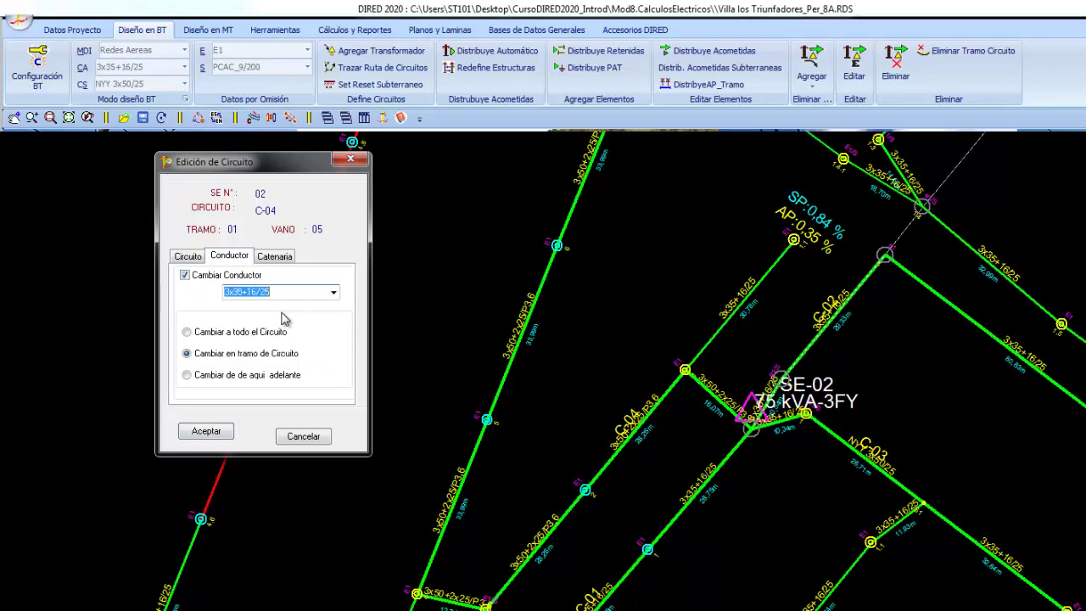
left_click(188, 375)
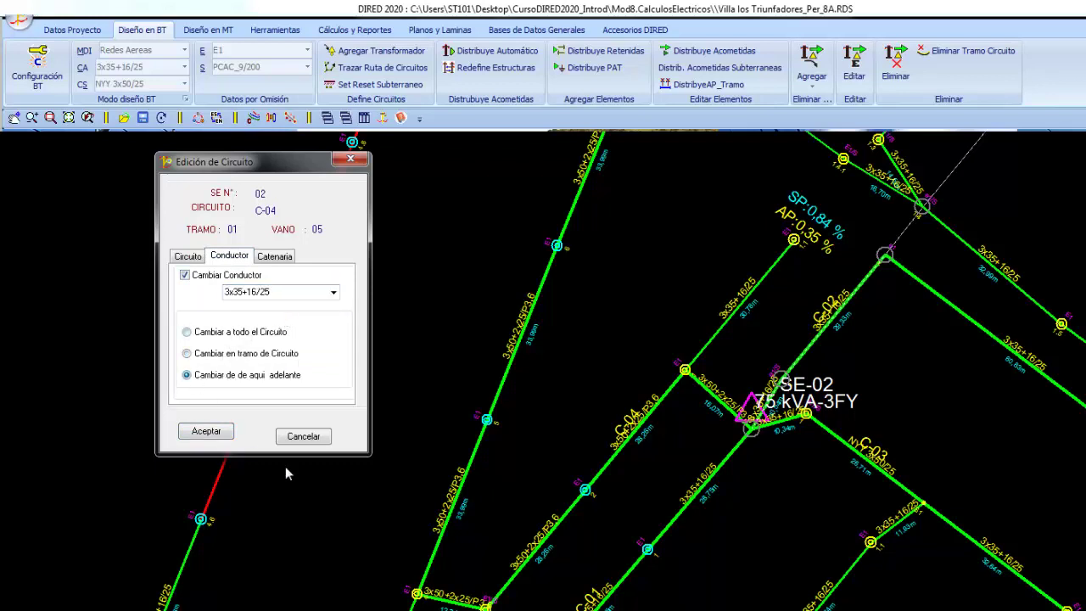
left_click(212, 431)
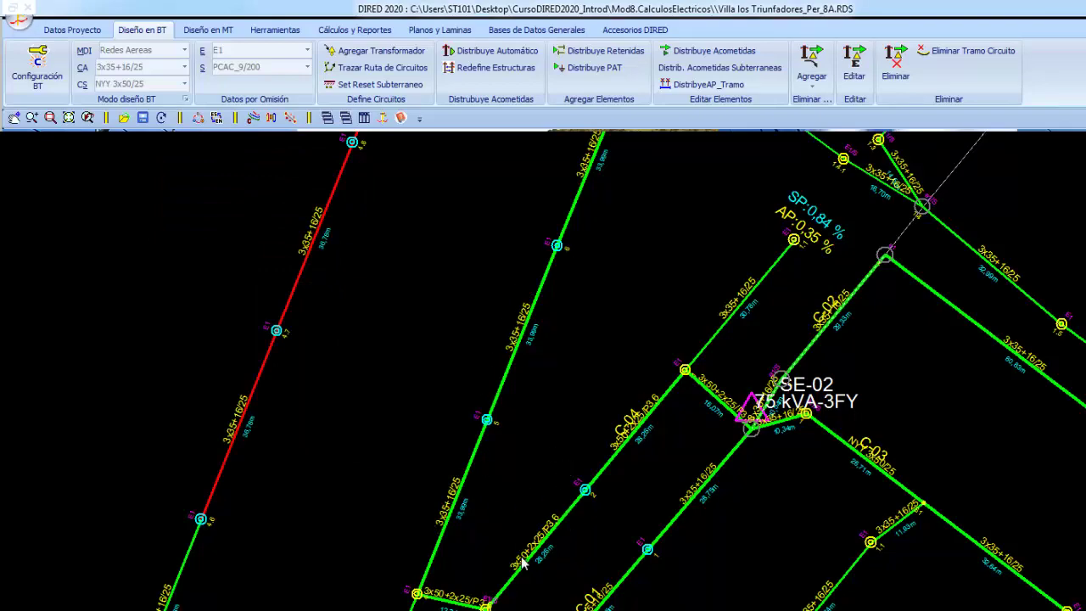
Set C-04's conductor to 3x50+2x25/P3.6 from span 02 onward
middle_click_drag(481, 563, 626, 341)
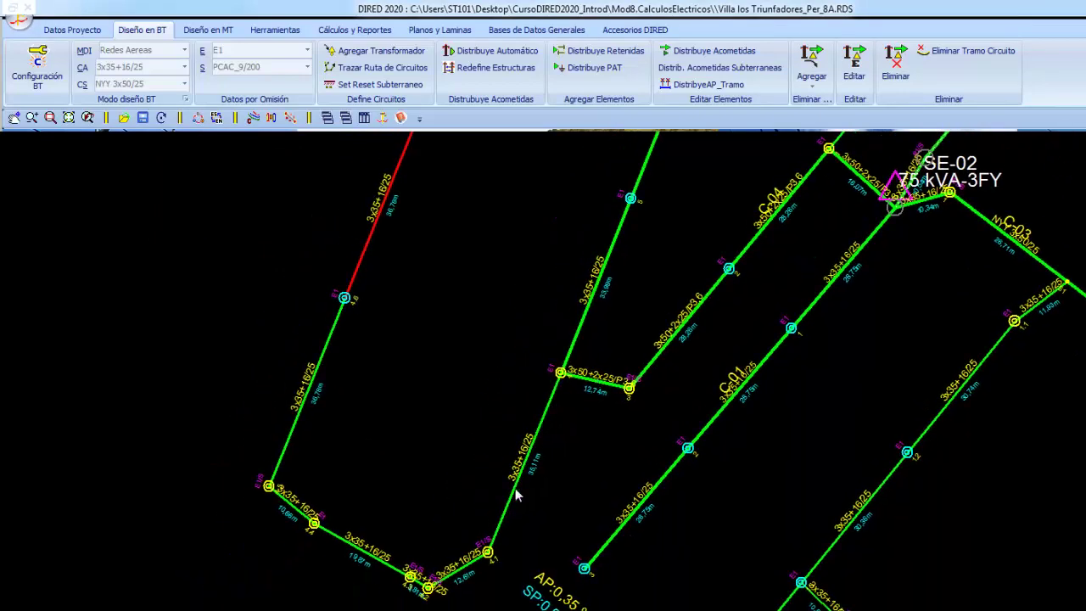
left_click(513, 489)
left_click(96, 124)
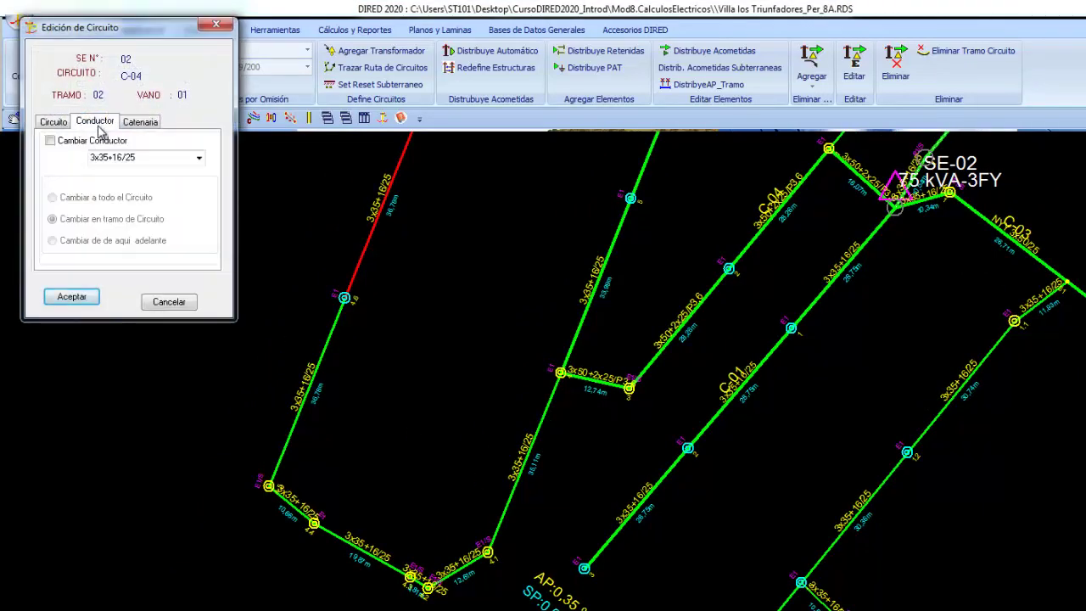
left_click(58, 141)
left_click(198, 159)
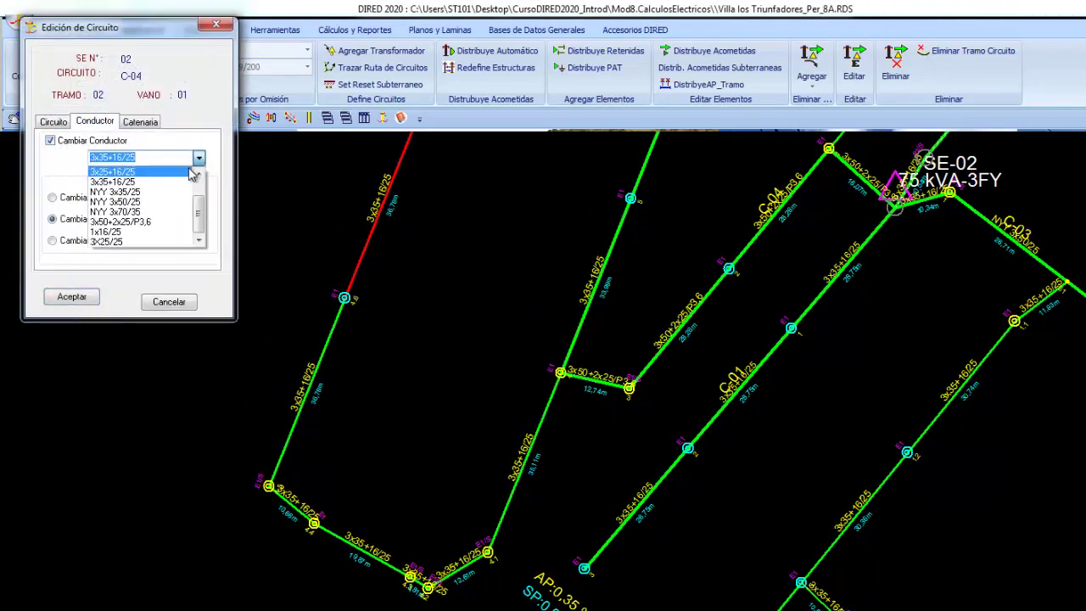
left_click(108, 206)
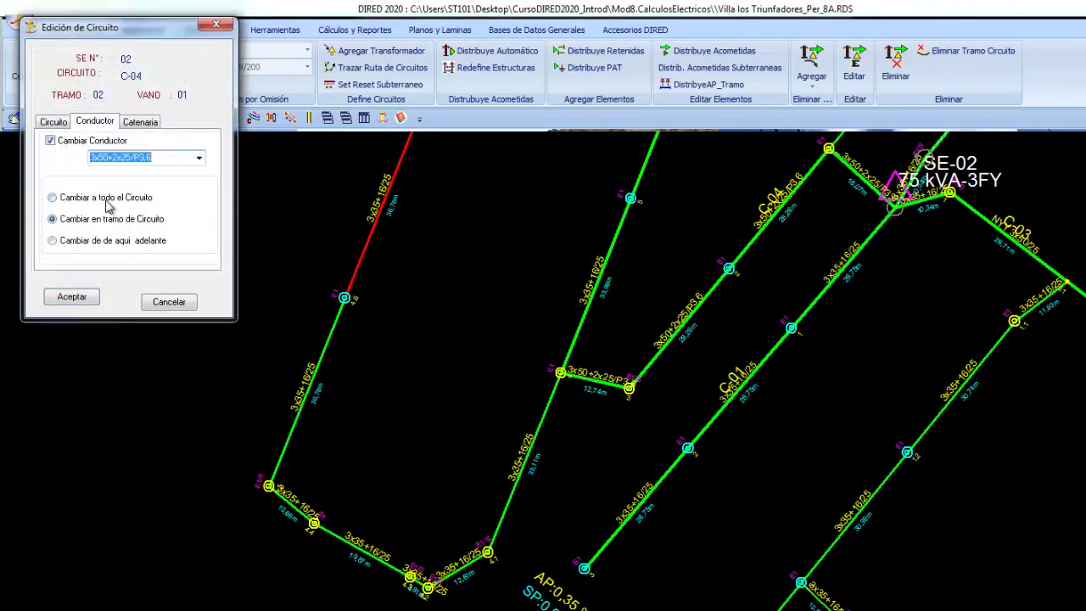
left_click(52, 240)
left_click(72, 298)
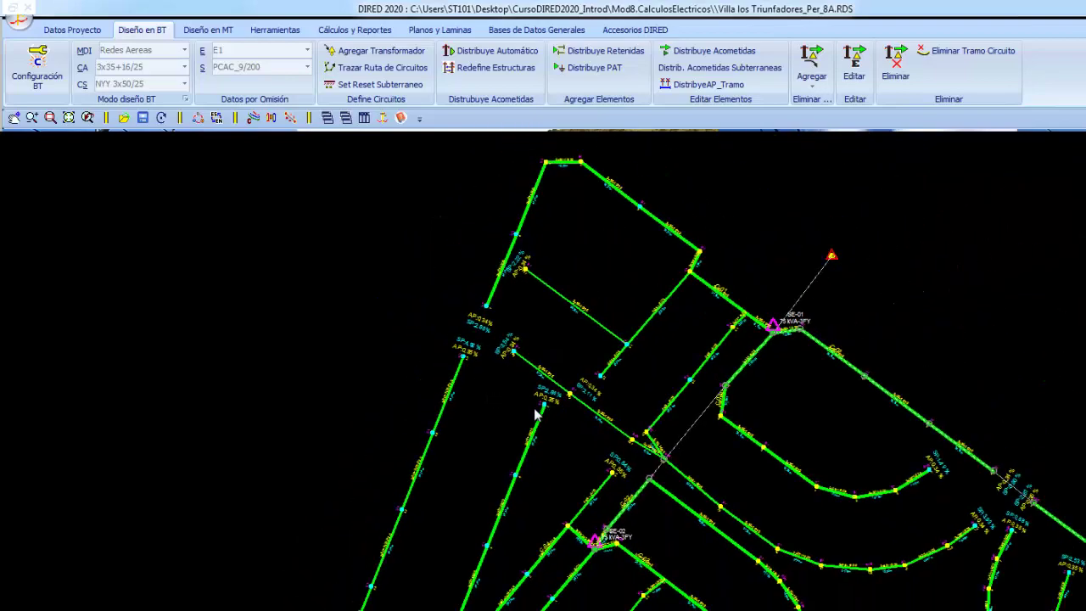
Zoom in and out over the recalculated network plan
middle_click_drag(501, 409, 510, 345)
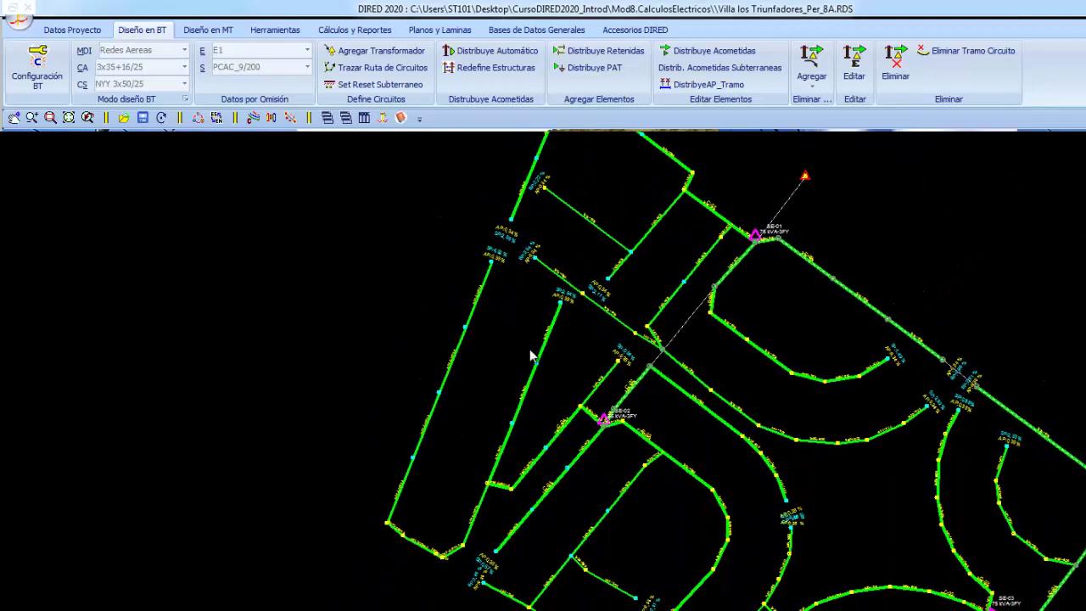
scroll(530, 356, "up", 3)
scroll(461, 410, "up", 3)
scroll(450, 411, "up", 3)
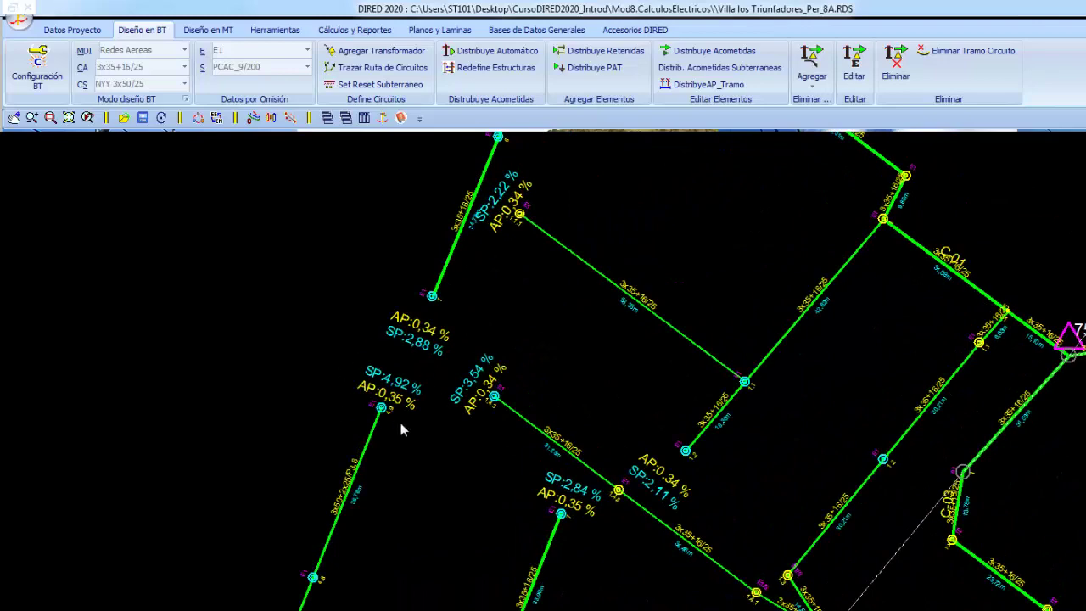
scroll(495, 406, "down", 2)
scroll(526, 424, "down", 3)
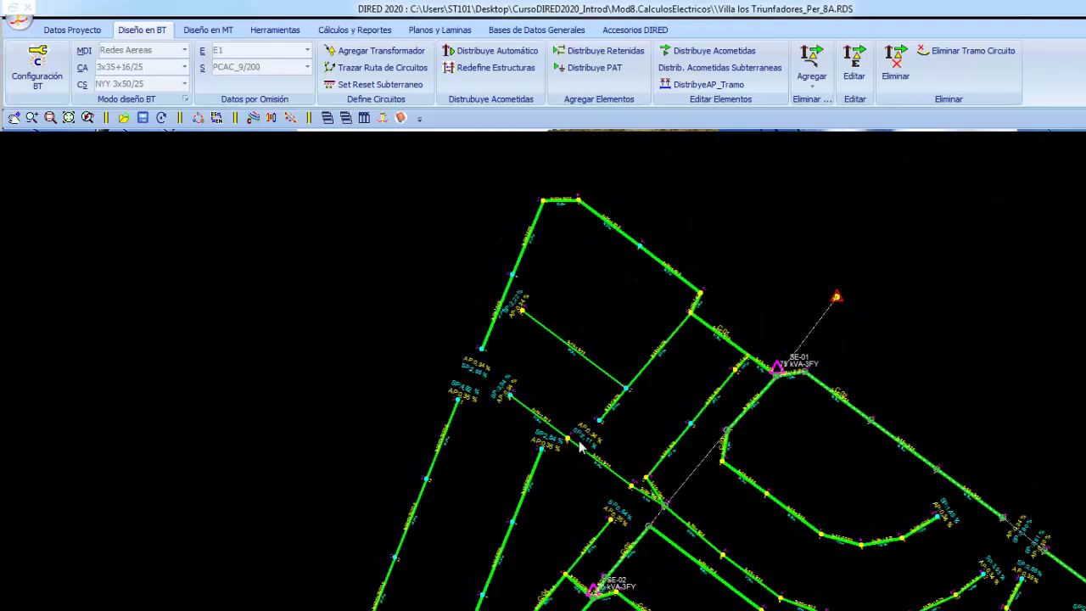
scroll(577, 441, "down", 2)
scroll(615, 464, "down", 1)
scroll(612, 450, "up", 1)
scroll(585, 432, "up", 1)
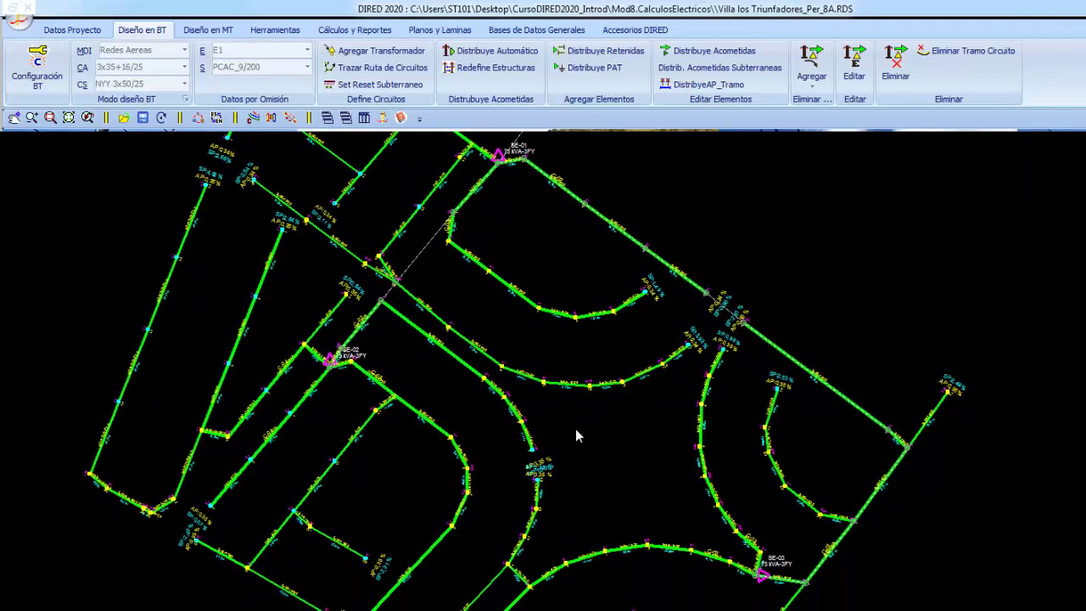
scroll(687, 394, "up", 2)
scroll(644, 424, "up", 2)
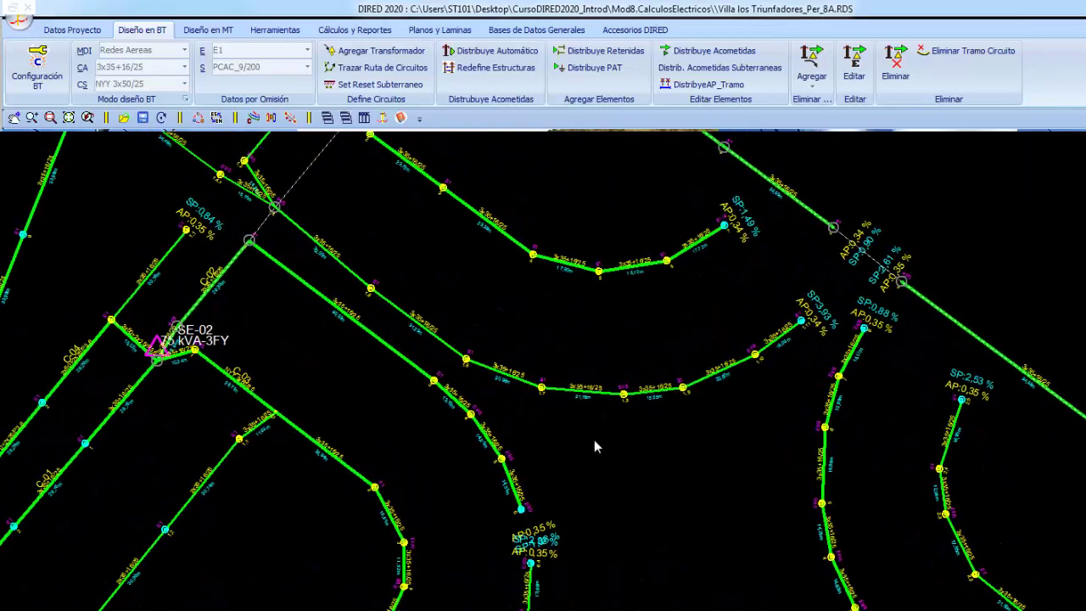
scroll(594, 440, "up", 1)
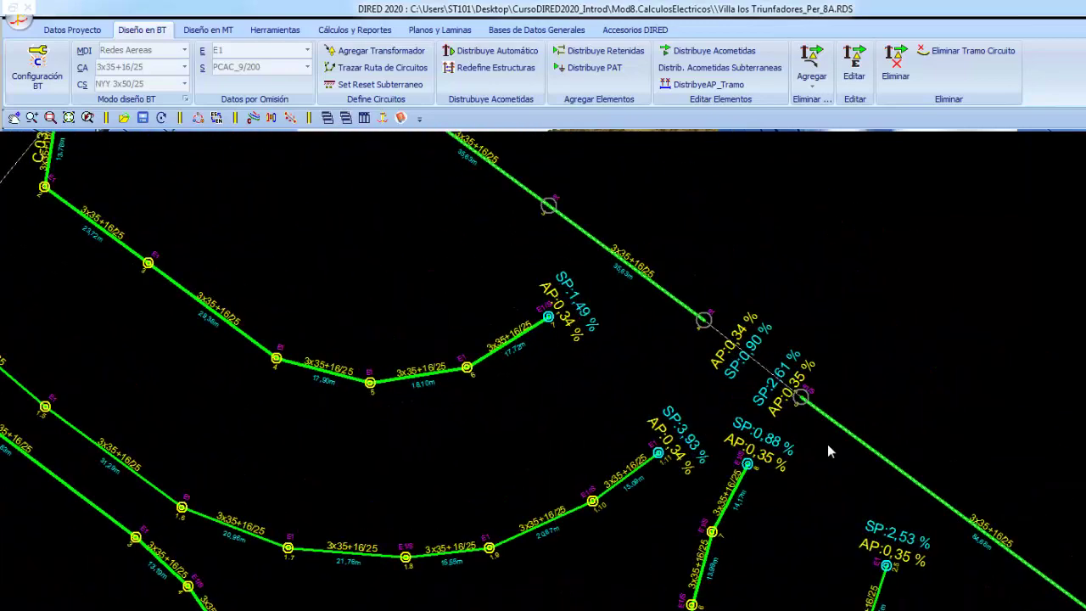
scroll(662, 450, "down", 1)
scroll(688, 384, "up", 2)
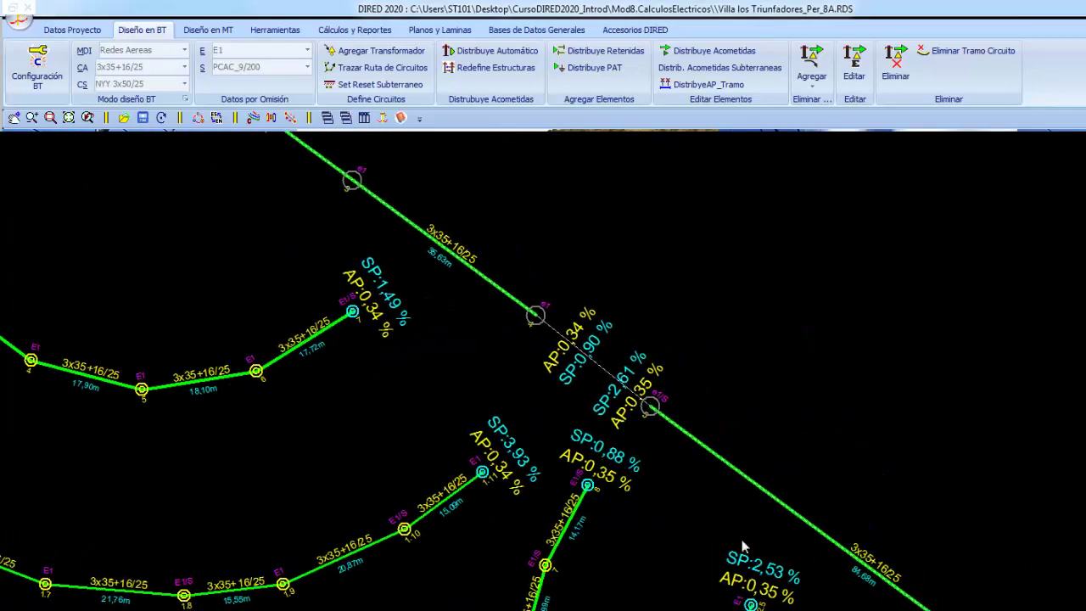
scroll(742, 546, "down", 2)
scroll(500, 549, "down", 3)
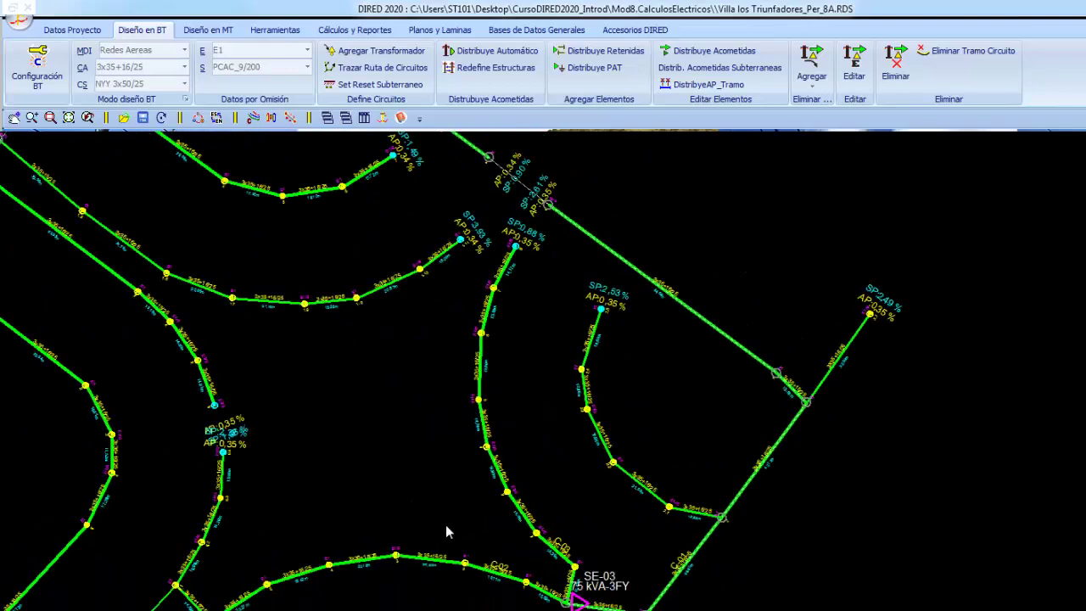
Pan the plan to bring transformer SE-02 and its circuits into view
middle_click_drag(446, 526, 549, 538)
middle_click_drag(225, 428, 608, 446)
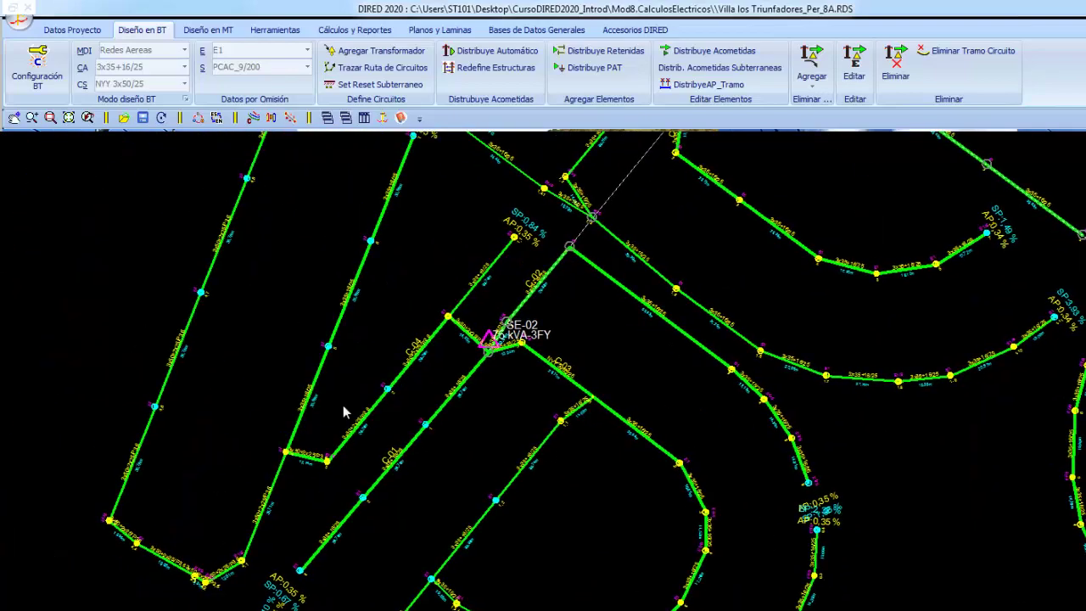
middle_click_drag(343, 405, 493, 447)
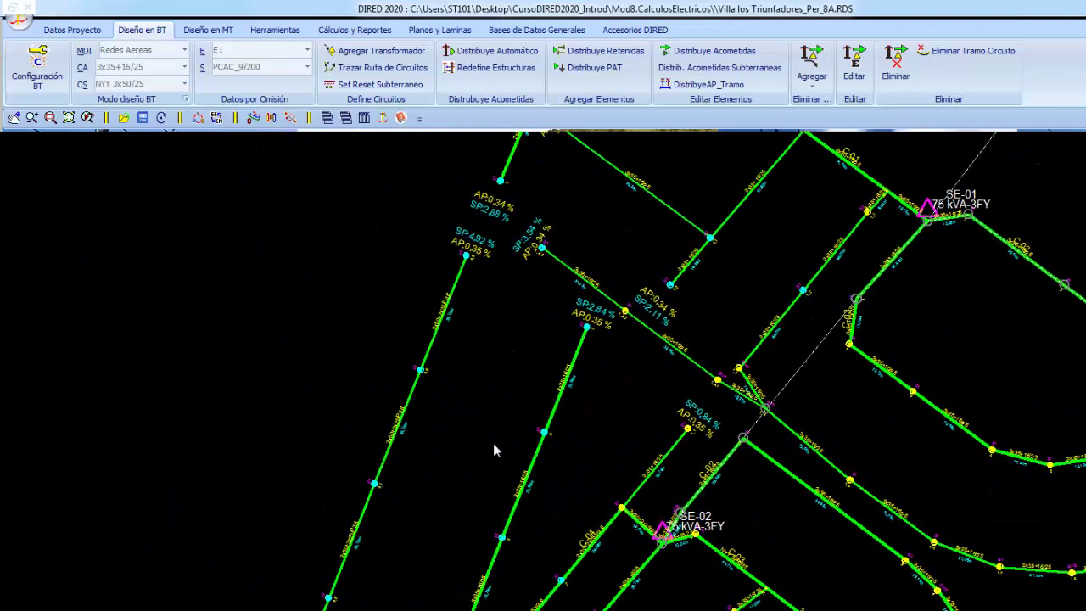
scroll(496, 382, "up", 2)
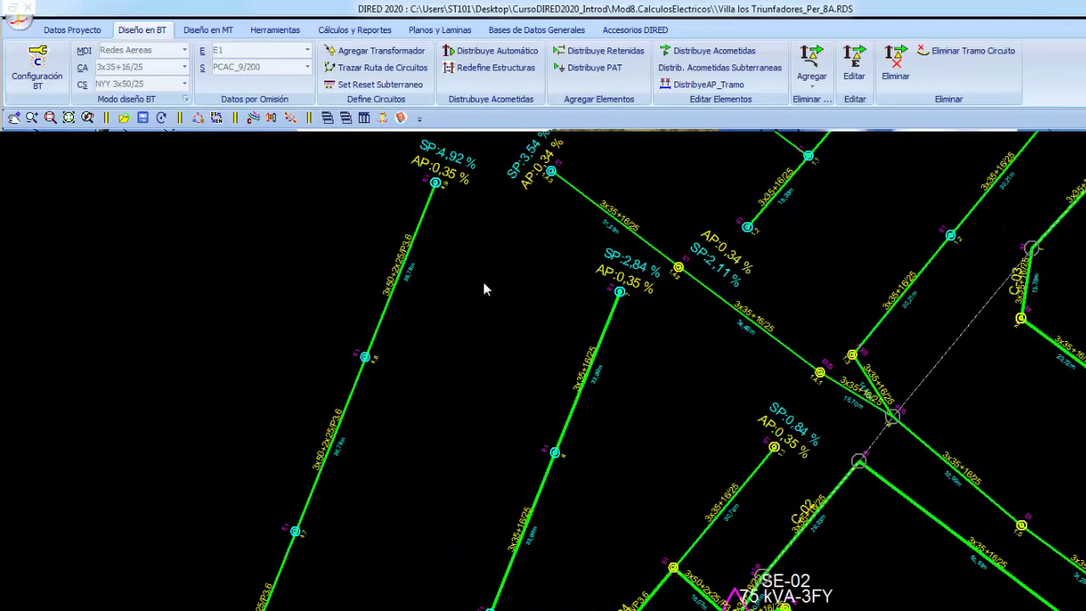
middle_click_drag(490, 288, 492, 423)
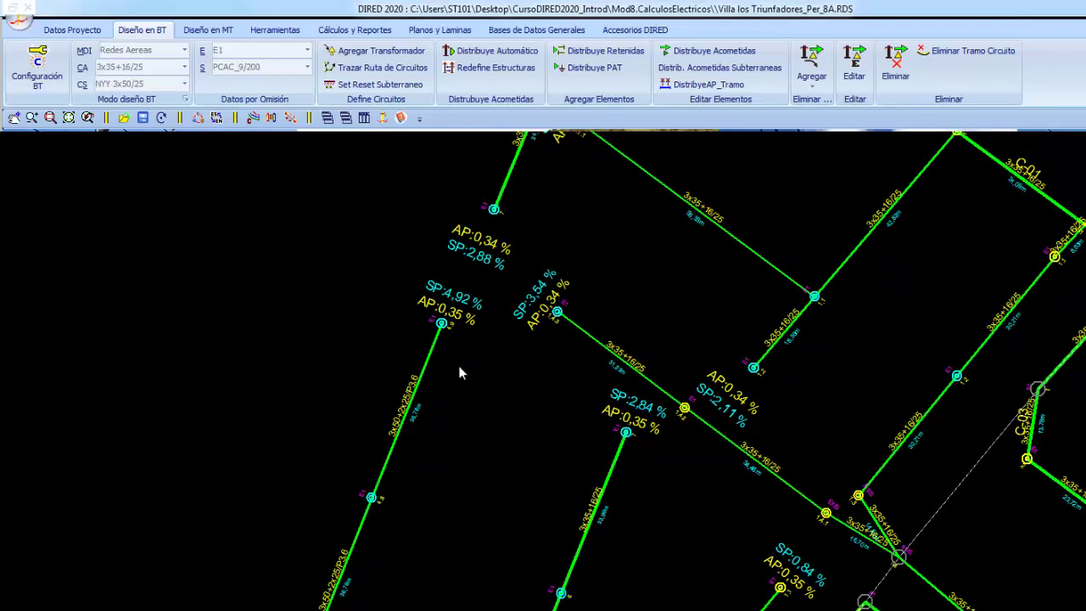
middle_click_drag(463, 351, 441, 274)
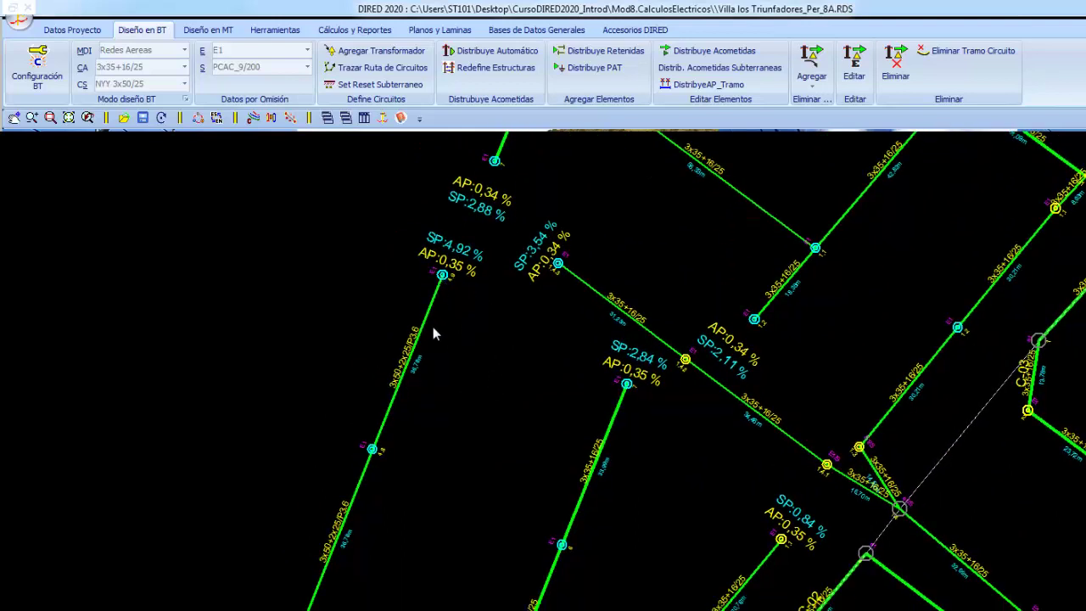
scroll(432, 333, "down", 1)
scroll(444, 330, "down", 1)
scroll(466, 356, "down", 1)
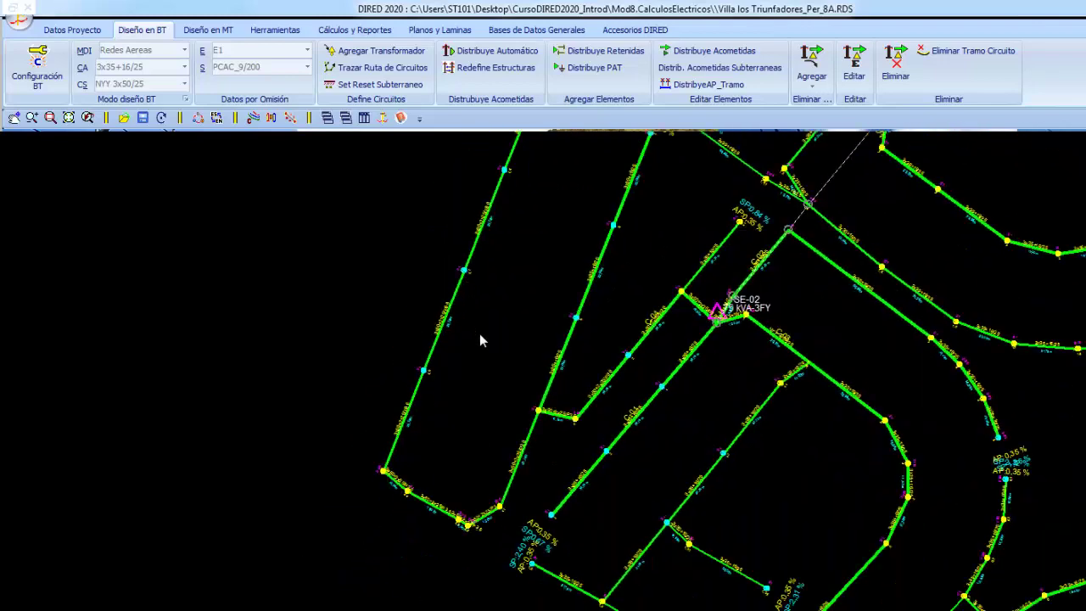
scroll(517, 504, "up", 2)
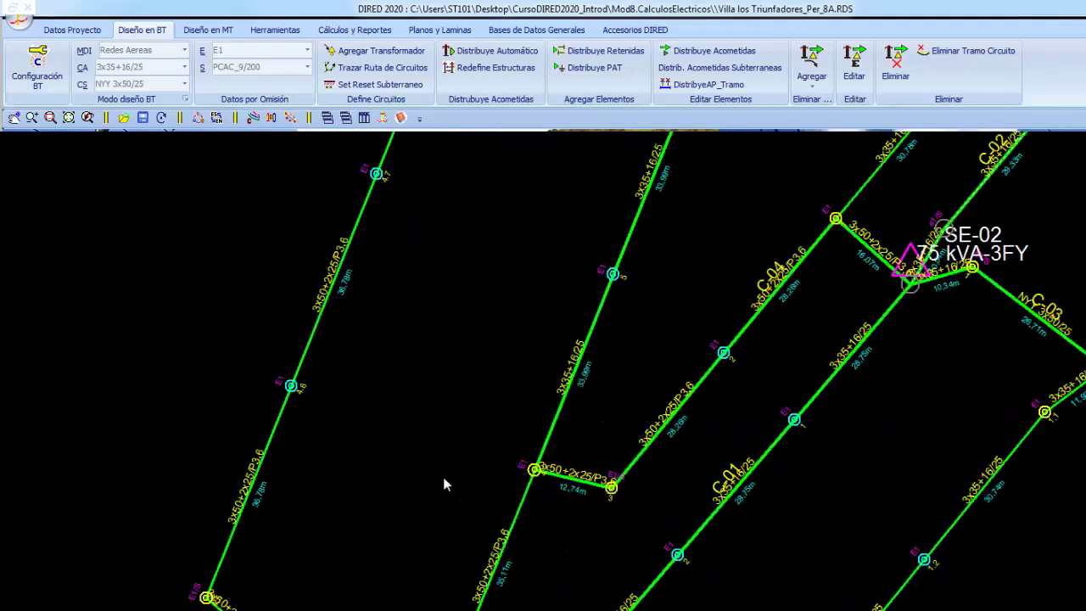
Follow the left-hand feeder until its end-node labels, such as SP 4,92 %, are visible
mouse_move(442, 483)
middle_mouse_down()
mouse_move(390, 339)
mouse_move(454, 415)
mouse_move(438, 386)
middle_mouse_up()
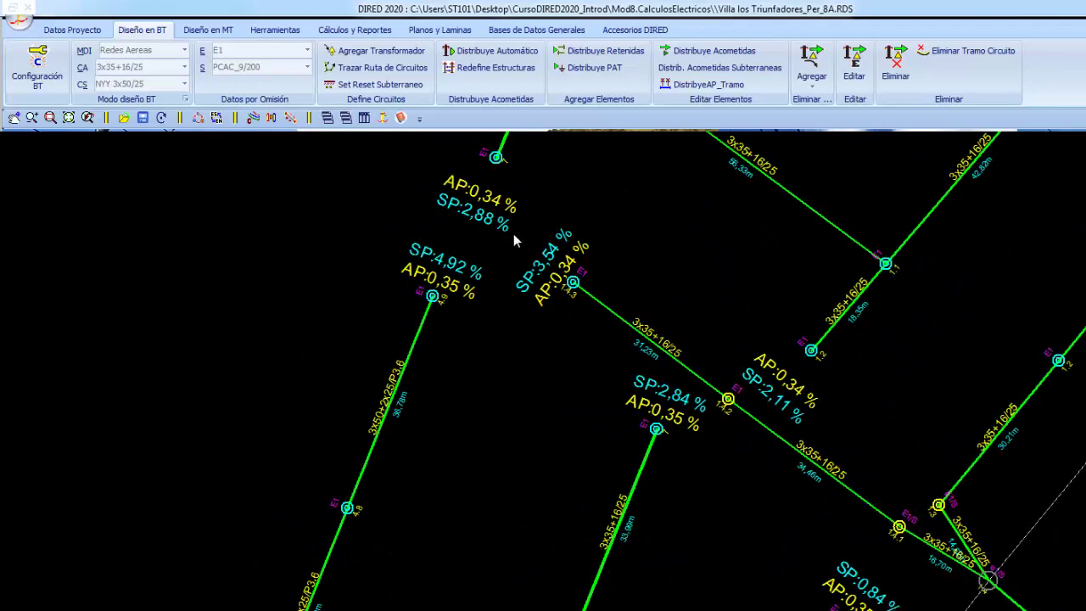
mouse_move(513, 235)
middle_mouse_down()
mouse_move(473, 406)
mouse_move(484, 333)
middle_mouse_up()
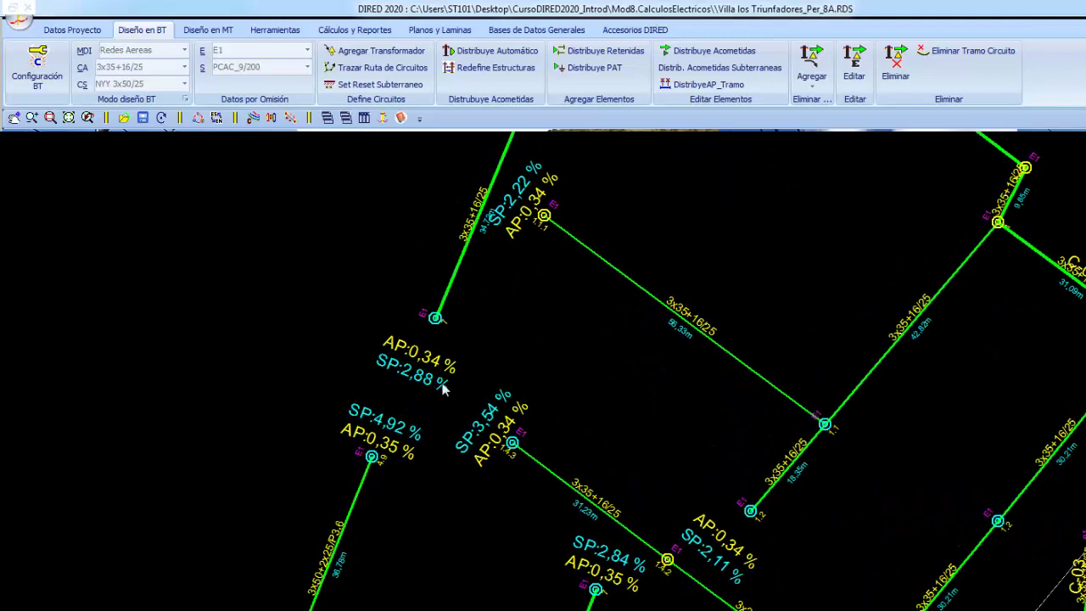
middle_click_drag(400, 486, 416, 421)
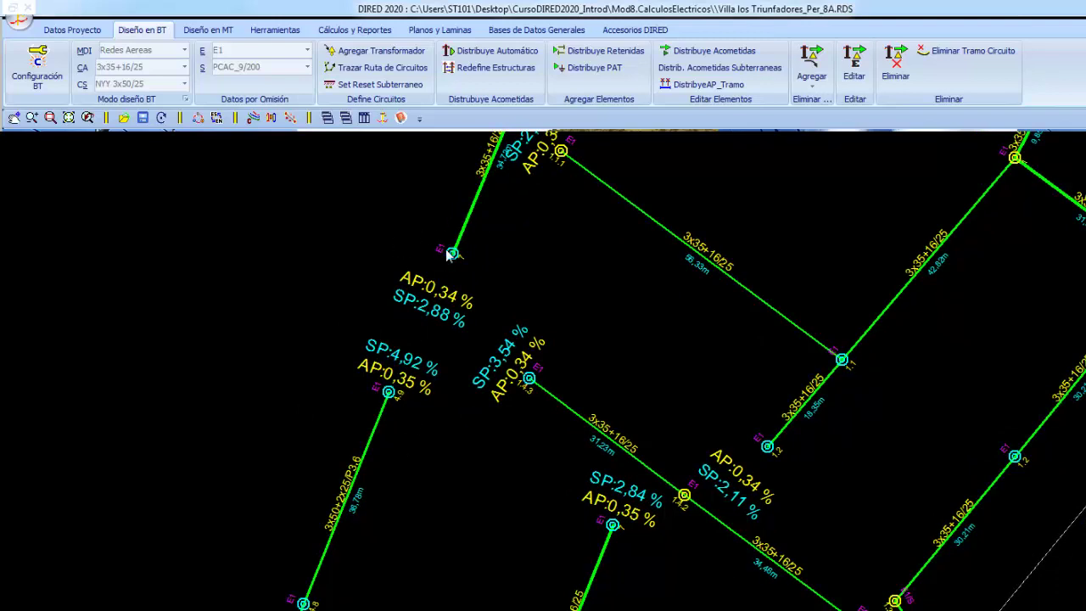
scroll(492, 382, "down", 1)
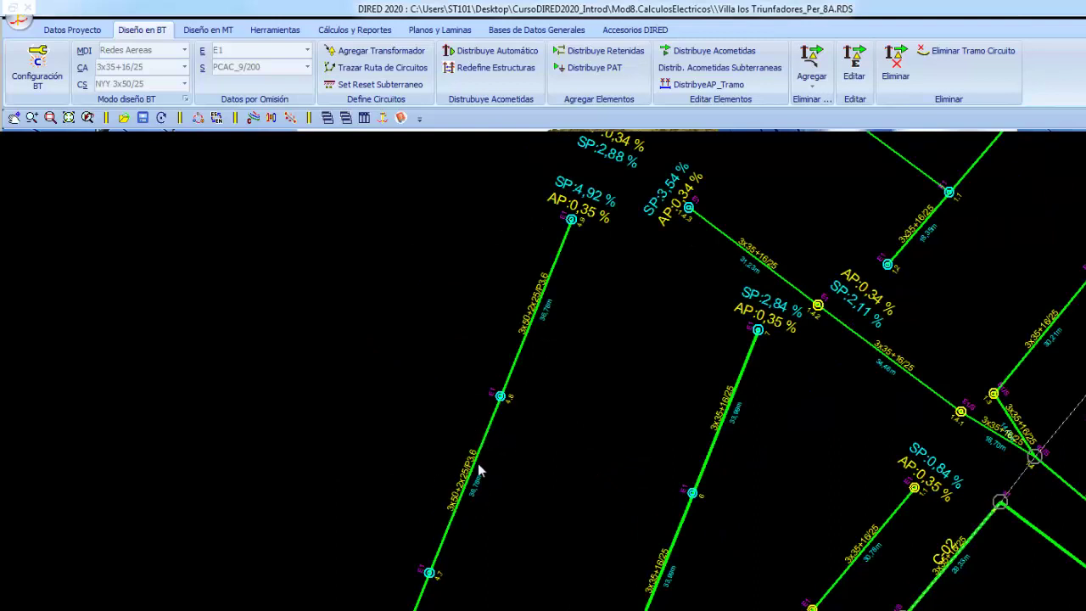
middle_click_drag(601, 282, 544, 332)
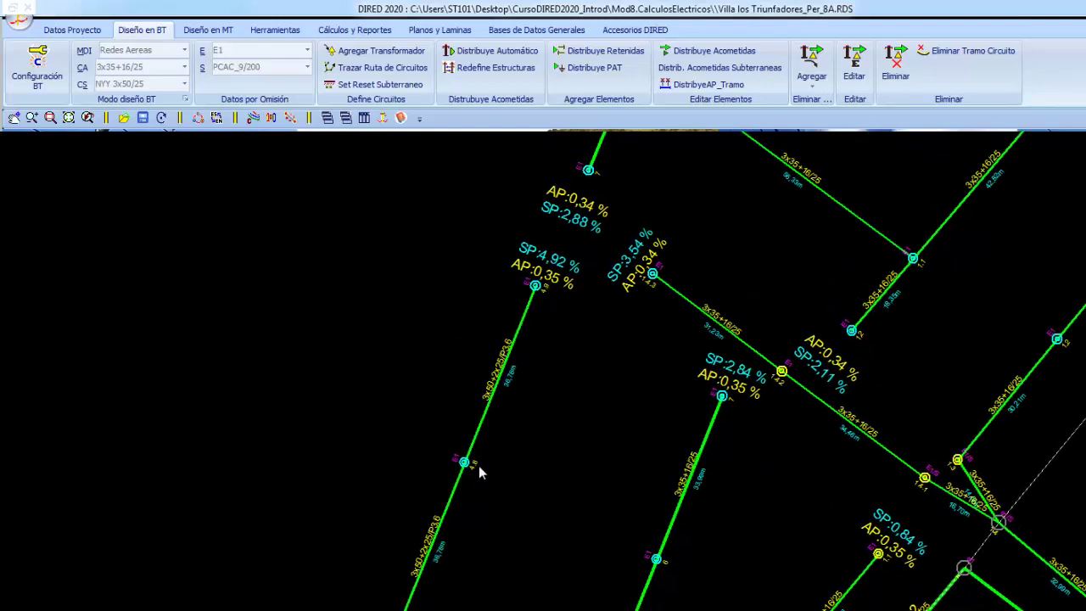
middle_click_drag(669, 193, 622, 320)
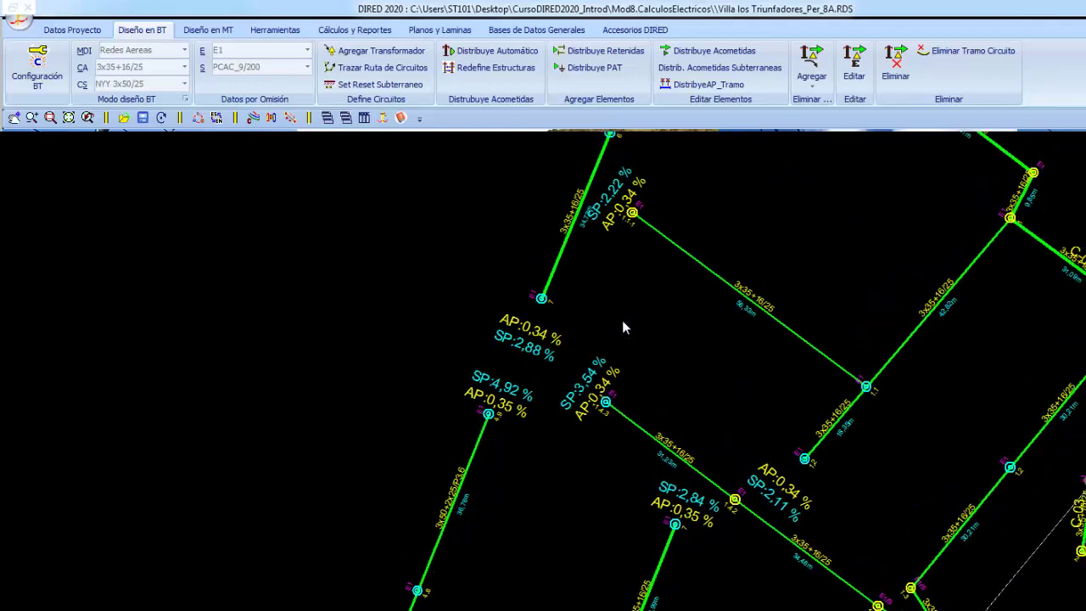
scroll(622, 320, "down", 2)
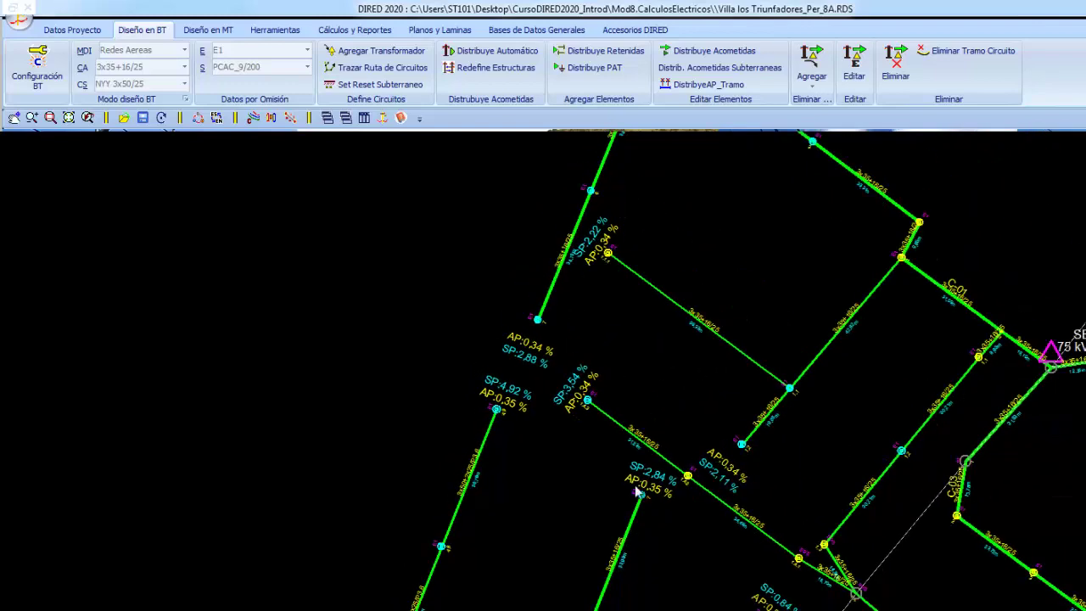
scroll(529, 453, "up", 1)
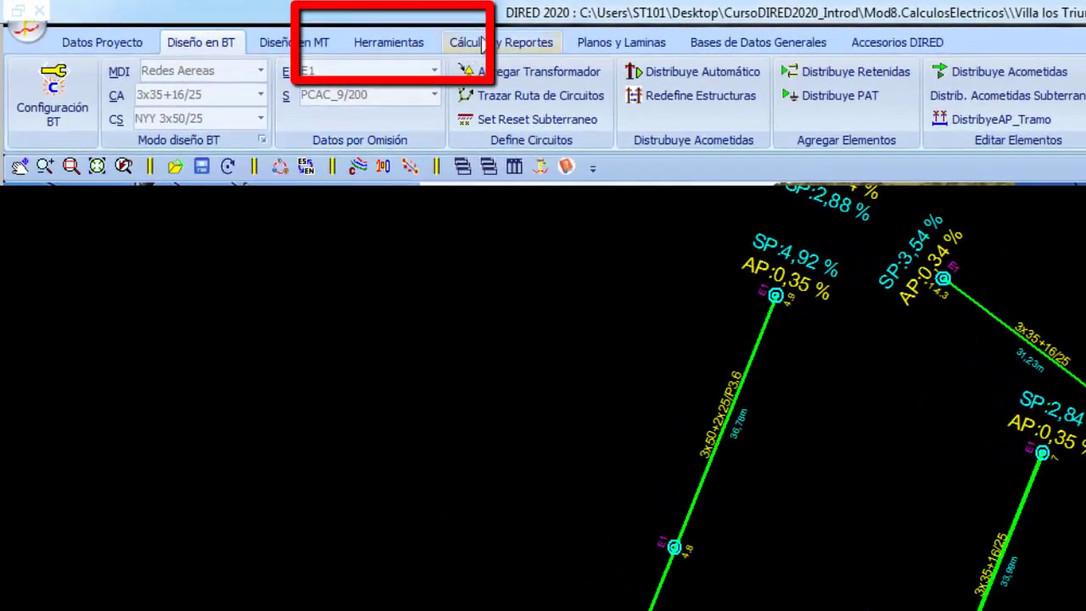
Cut the span below node E1 off its circuit
left_click(425, 45)
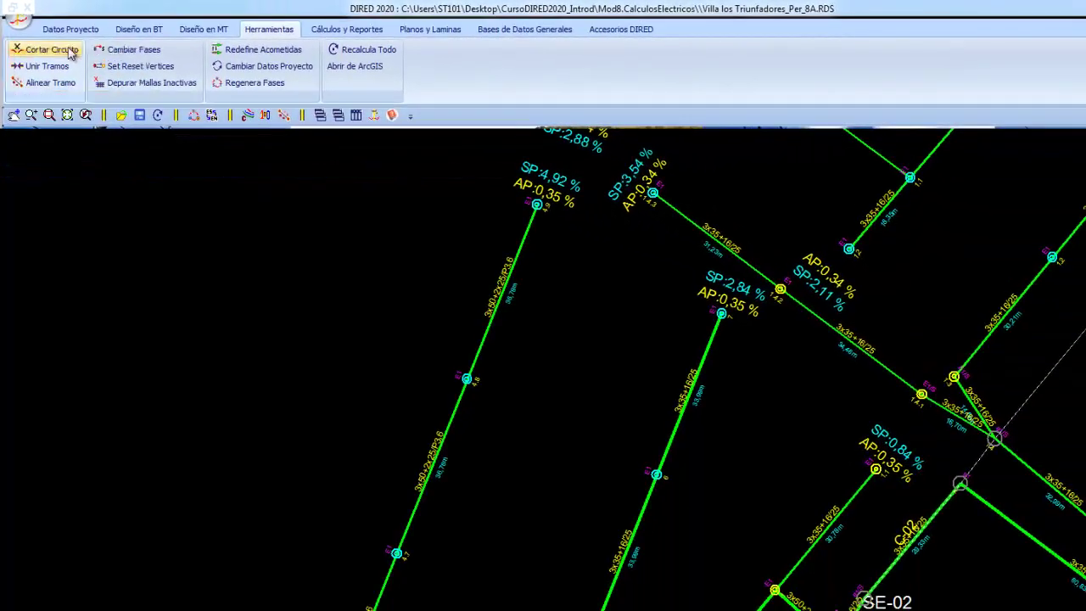
left_click(72, 51)
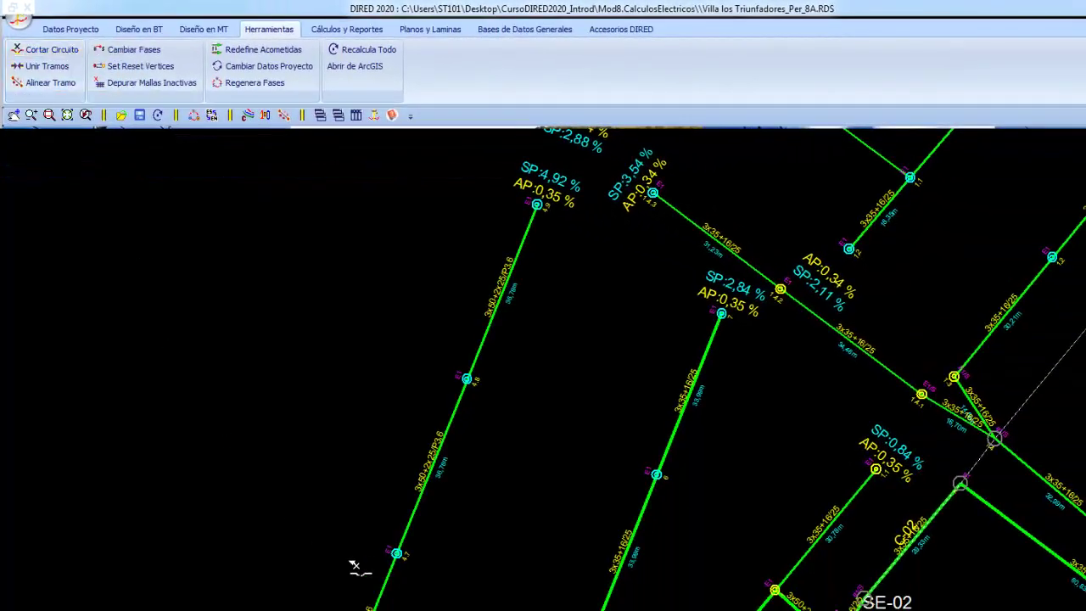
left_click(436, 461)
middle_click_drag(580, 303, 442, 488)
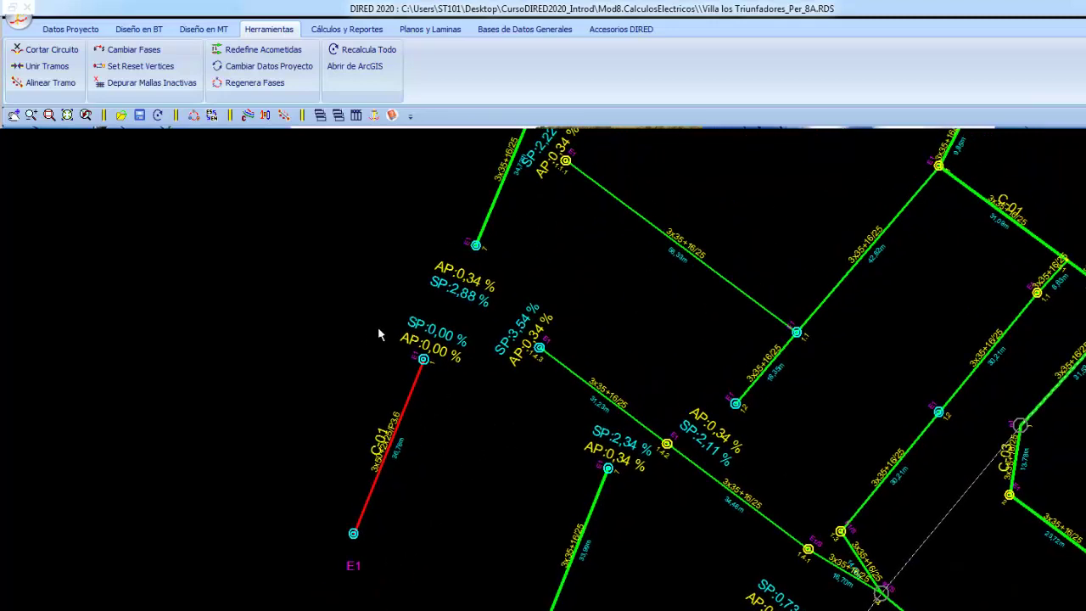
Join the cut span to the upper branch node and recalculate, giving SP 4,78 %
left_click(47, 66)
left_click(476, 246)
left_click(423, 359)
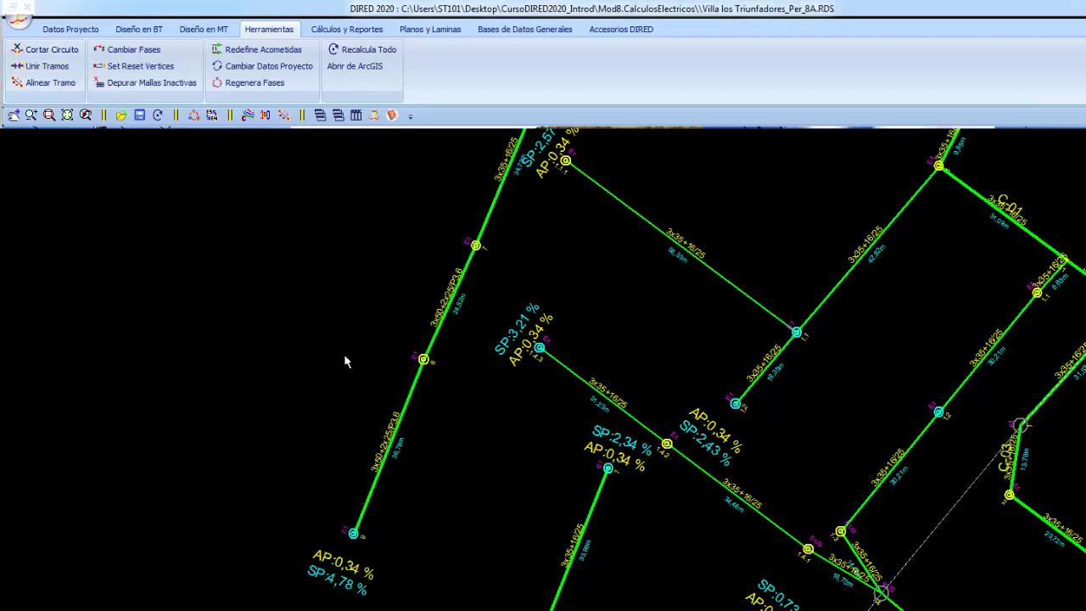
left_click(159, 115)
Pan and zoom along the feeders to read the end-node labels, now SP 5,83 % and AP 0,35 %
scroll(388, 390, "down", 3)
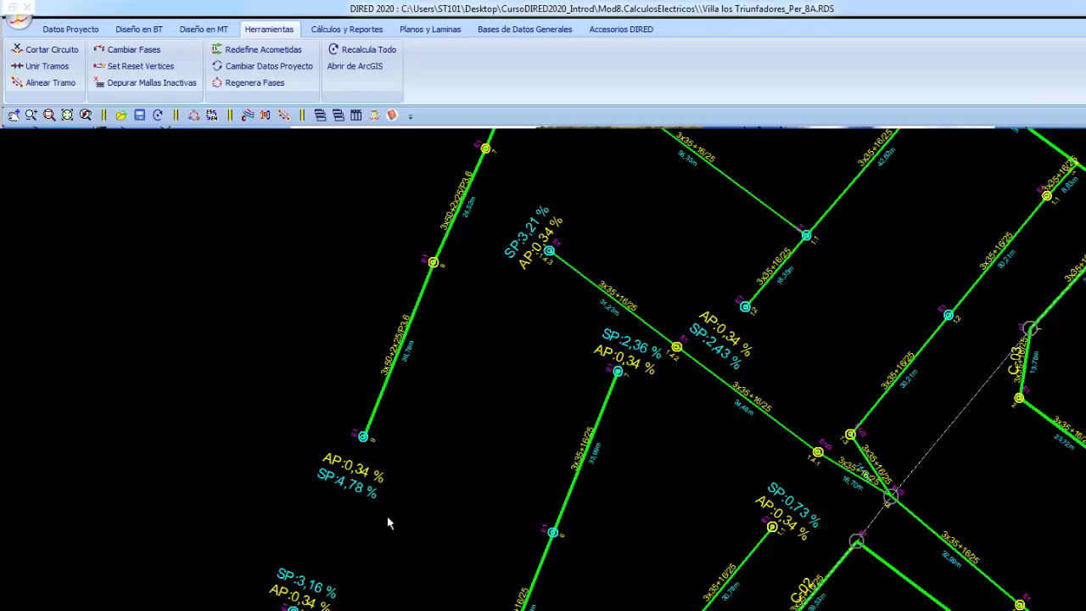
scroll(411, 438, "down", 4)
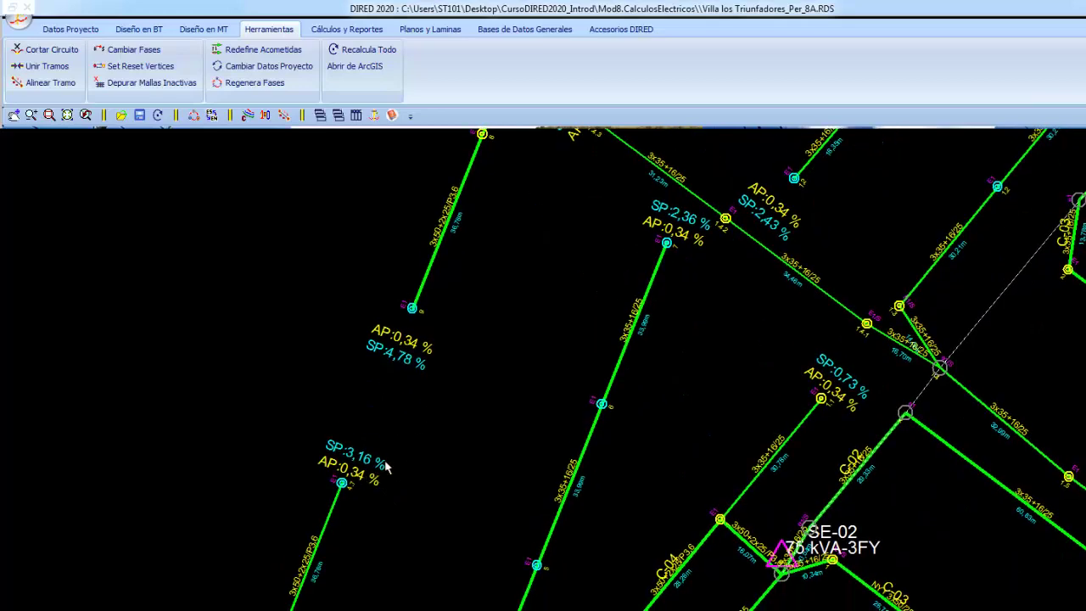
middle_click_drag(465, 314, 419, 417)
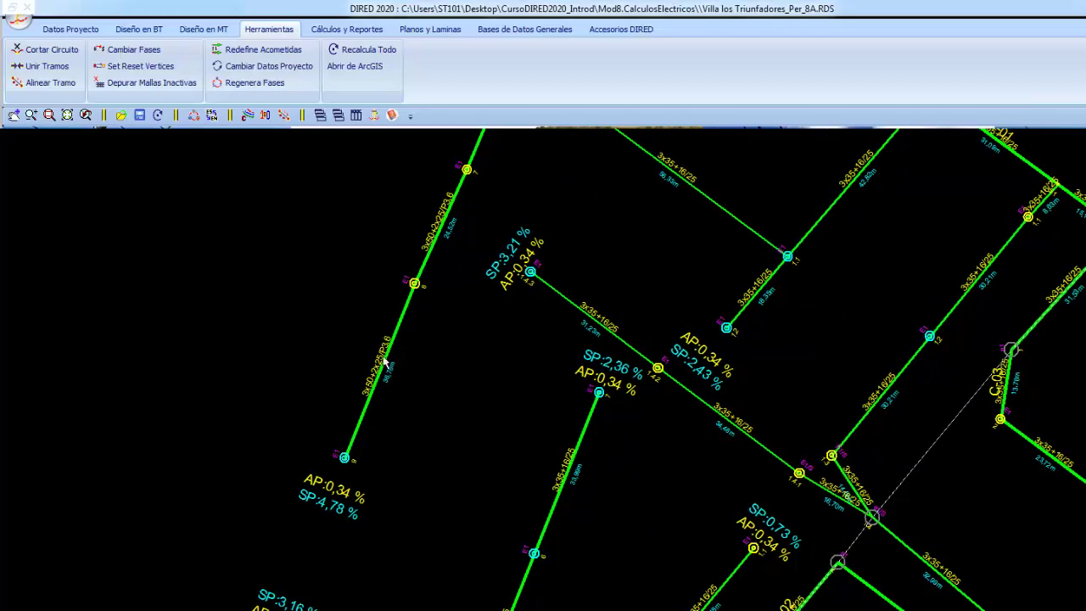
scroll(336, 484, "up", 1)
mouse_move(336, 484)
middle_mouse_down()
mouse_move(396, 383)
mouse_move(286, 582)
middle_mouse_up()
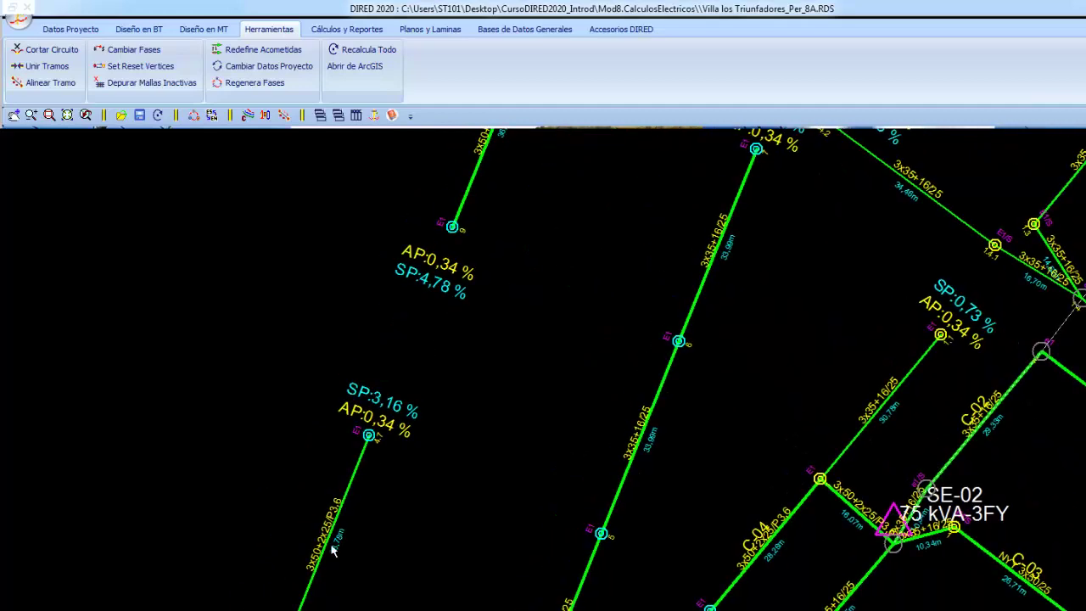
scroll(403, 505, "down", 2)
middle_click_drag(484, 343, 436, 407)
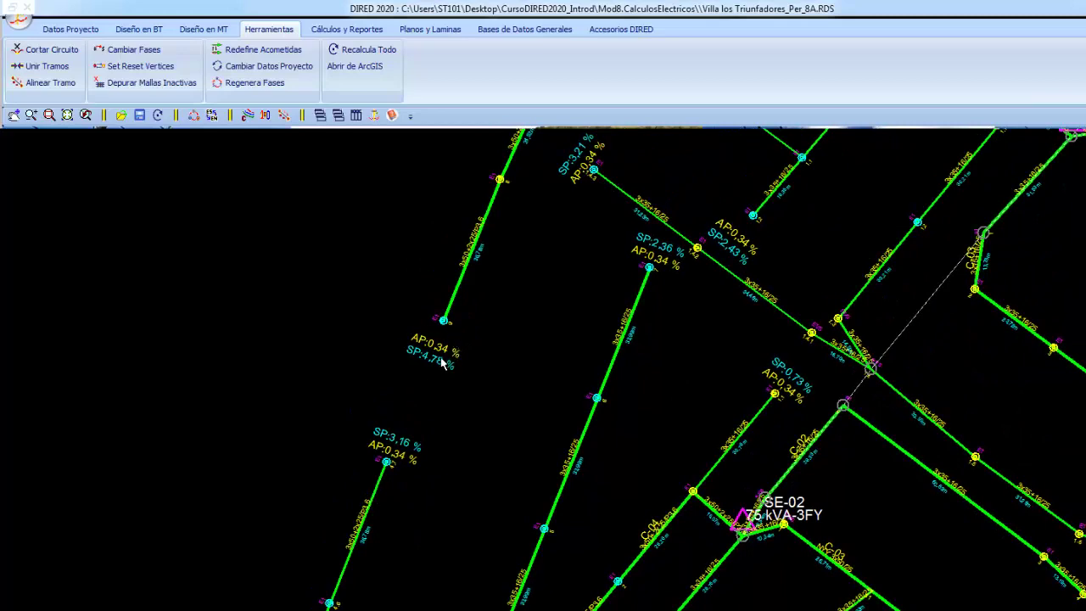
scroll(495, 303, "up", 3)
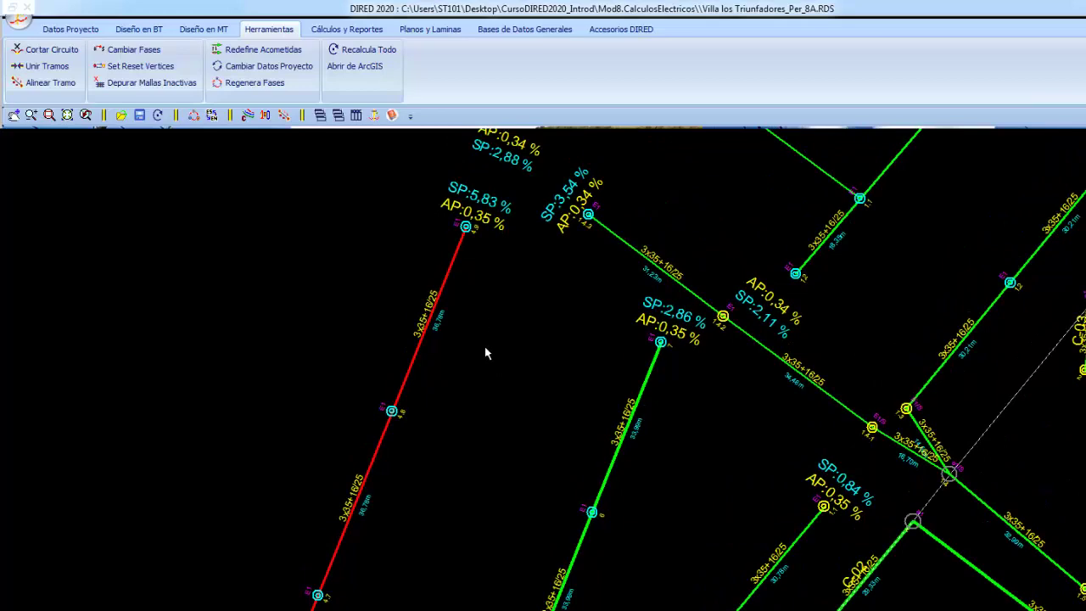
middle_click_drag(485, 353, 476, 417)
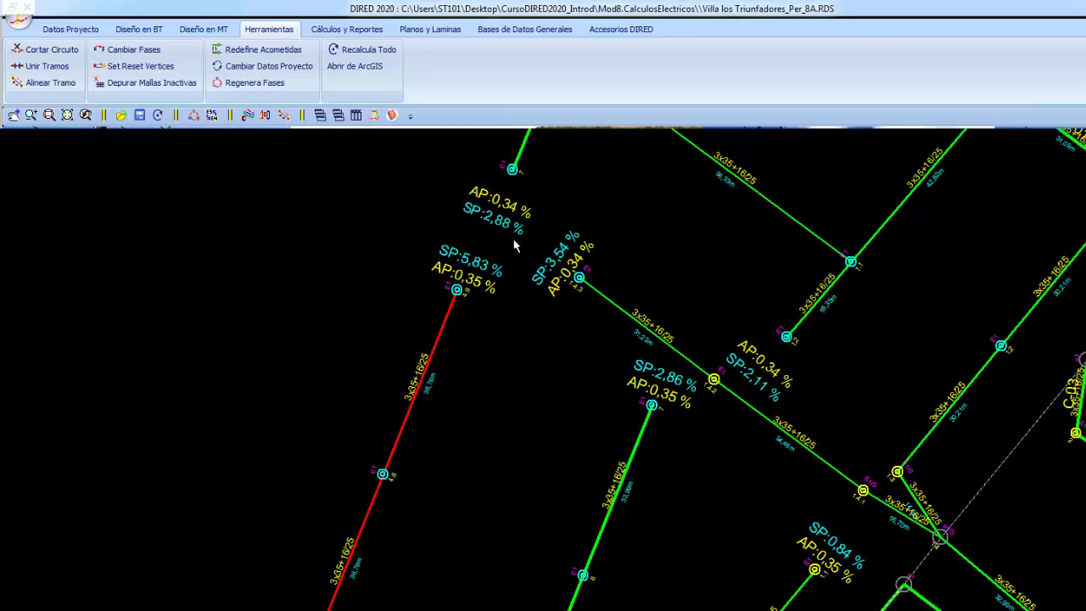
middle_click_drag(514, 246, 482, 338)
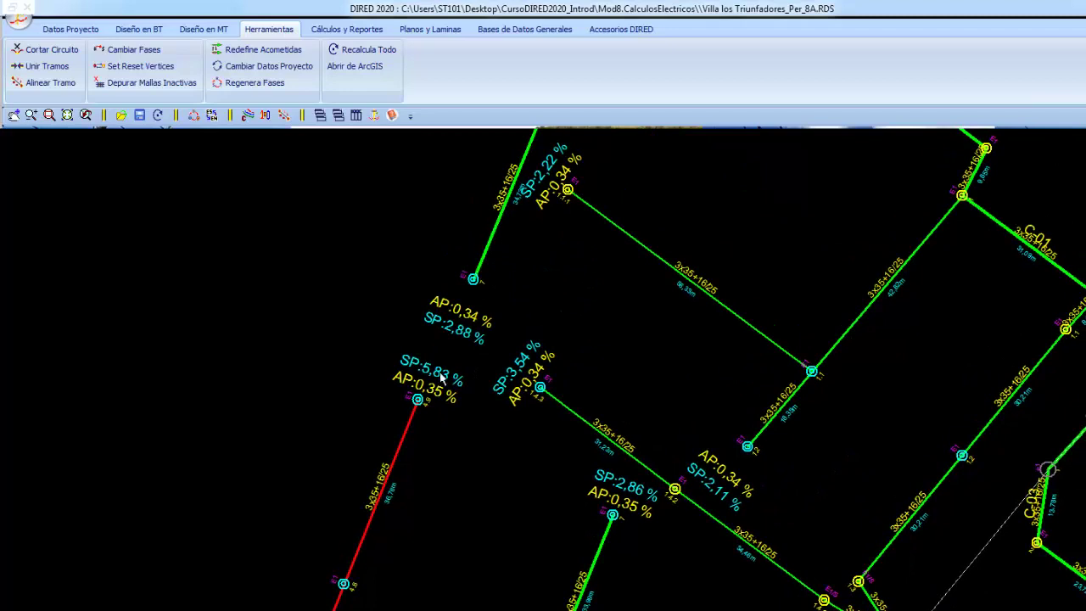
middle_click_drag(437, 375, 434, 301)
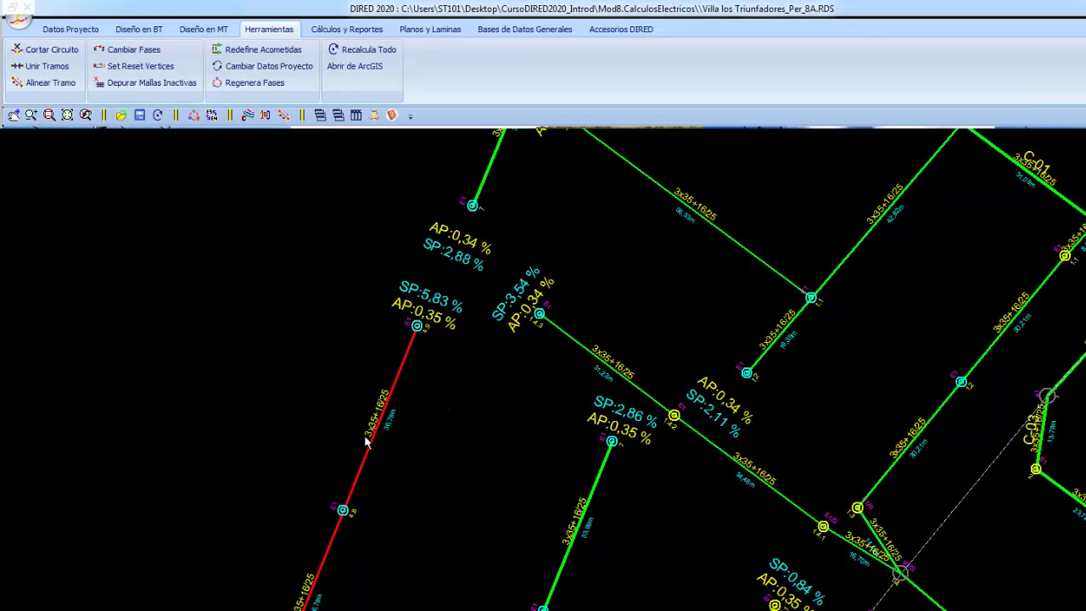
Turn off Ocultar Catastro in Configuración General so lots, block and street names show
left_click(247, 114)
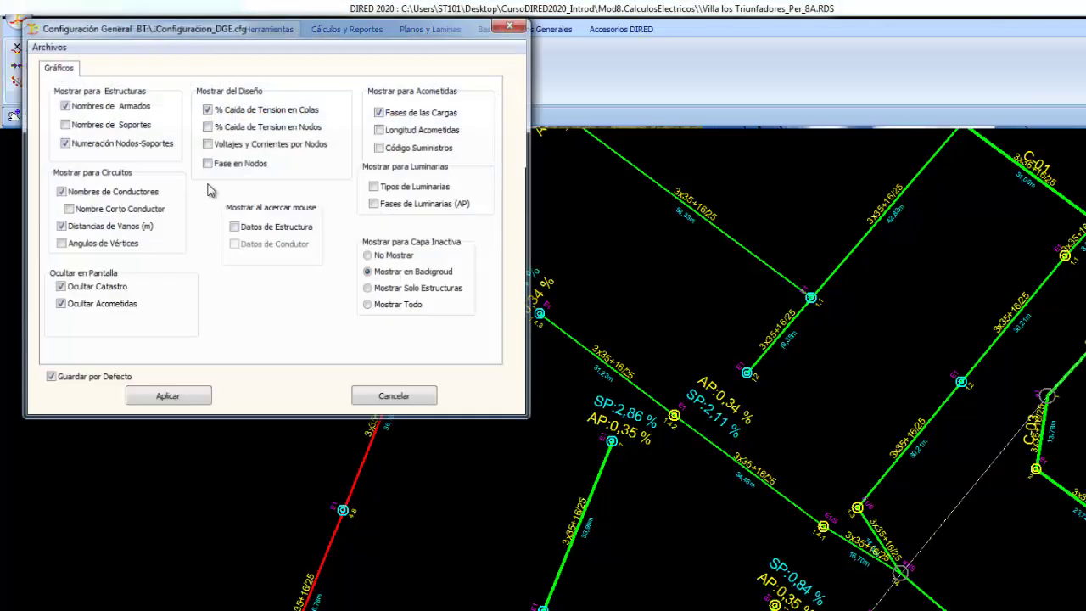
left_click(154, 399)
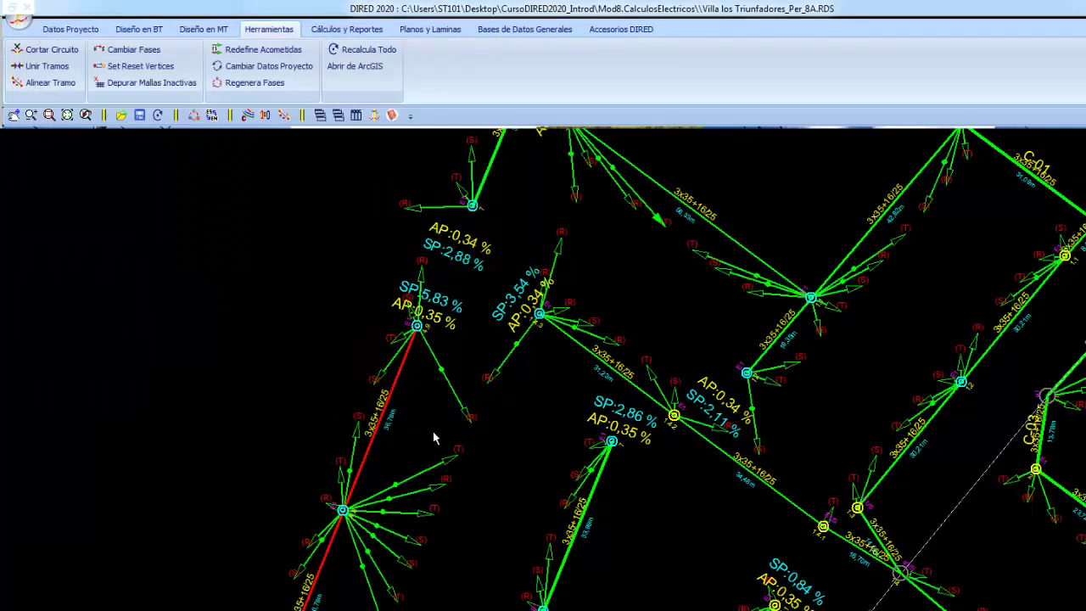
left_click(248, 115)
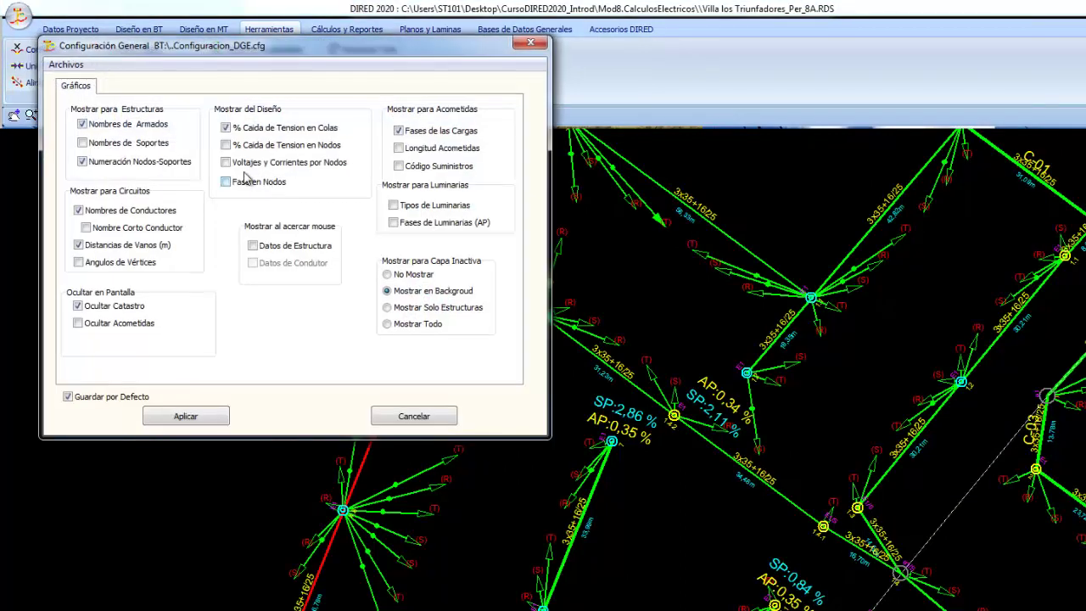
left_click(94, 308)
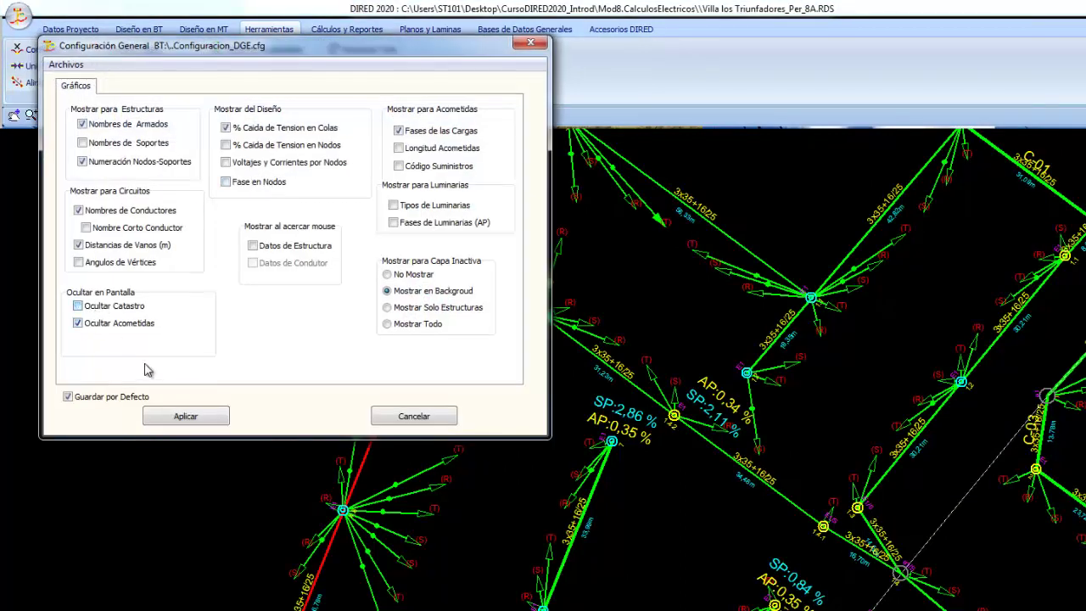
left_click(185, 418)
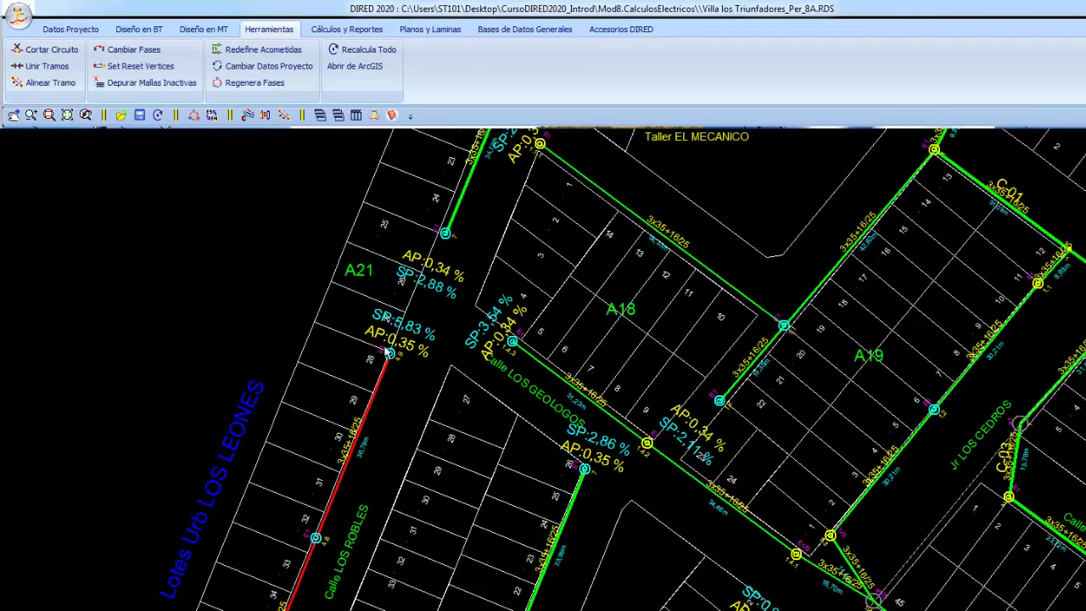
Delete the red span's end pole with its components and recalculate, giving SP 5,06 %
left_click(149, 31)
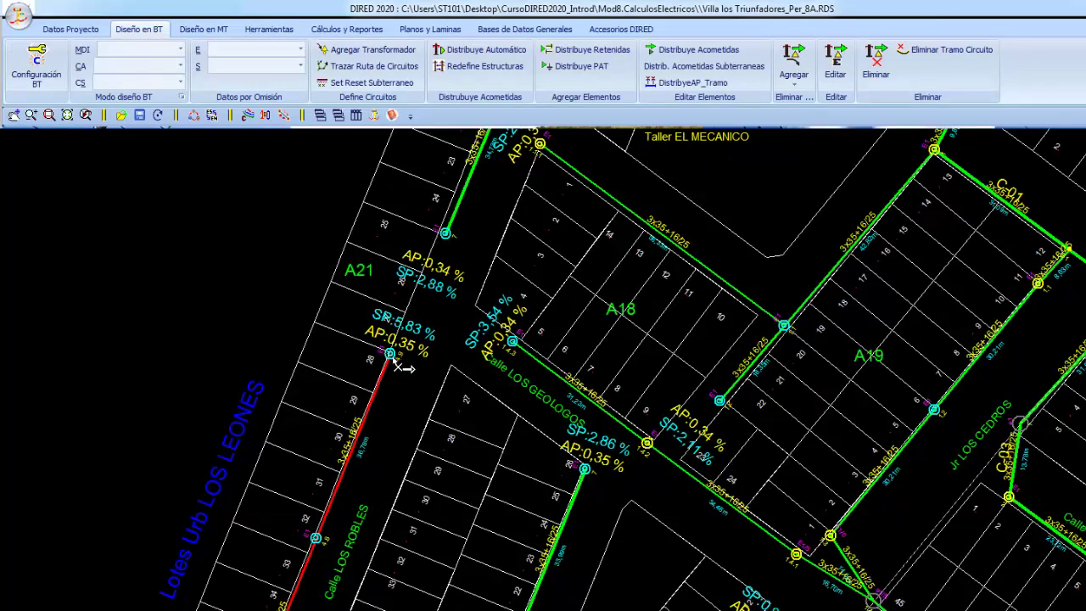
left_click(395, 362)
left_click(394, 357)
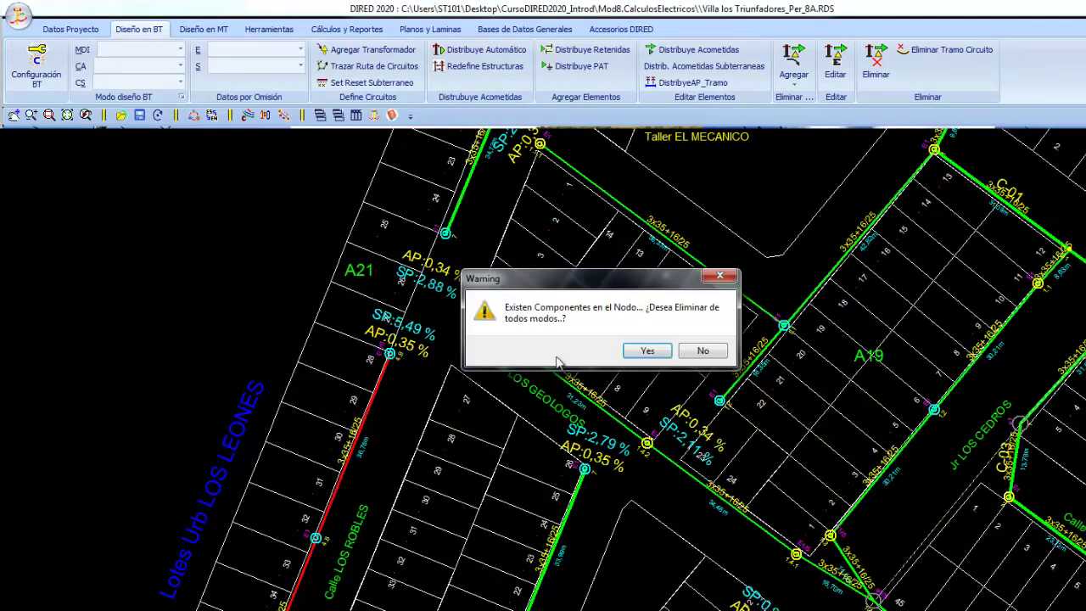
left_click(646, 351)
right_click(426, 363)
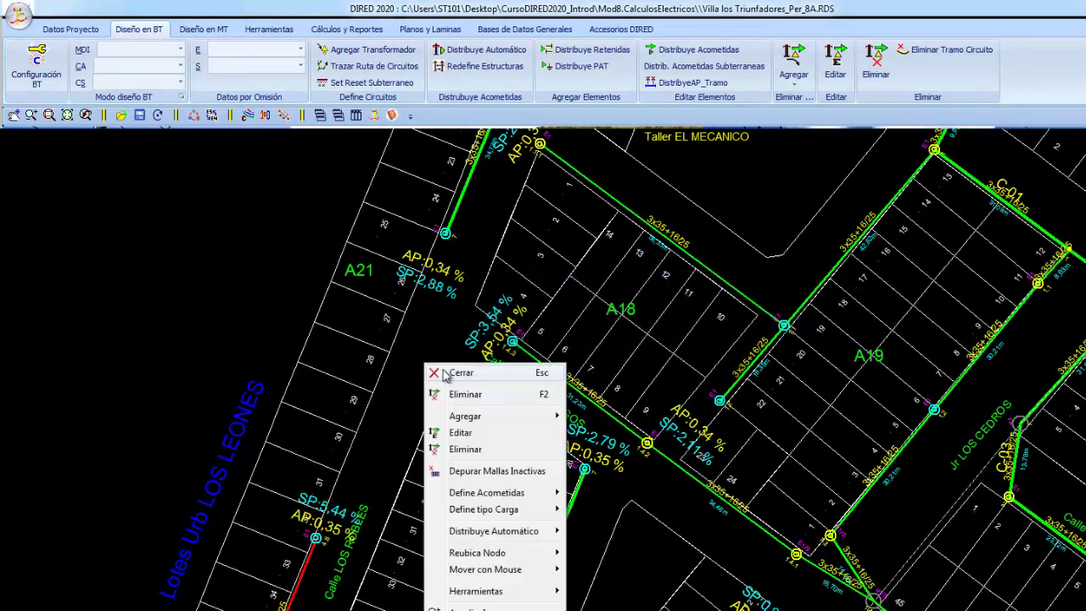
left_click(439, 374)
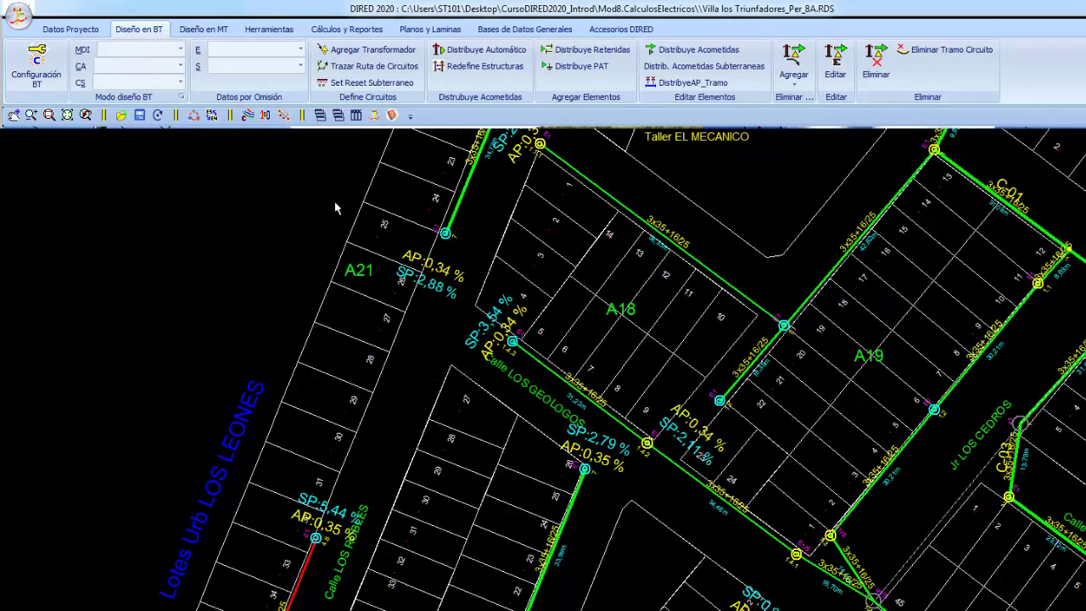
left_click(157, 114)
Zoom to the A21 parcels beside Taller EL MECANICO
scroll(326, 501, "down", 4)
scroll(314, 441, "down", 1)
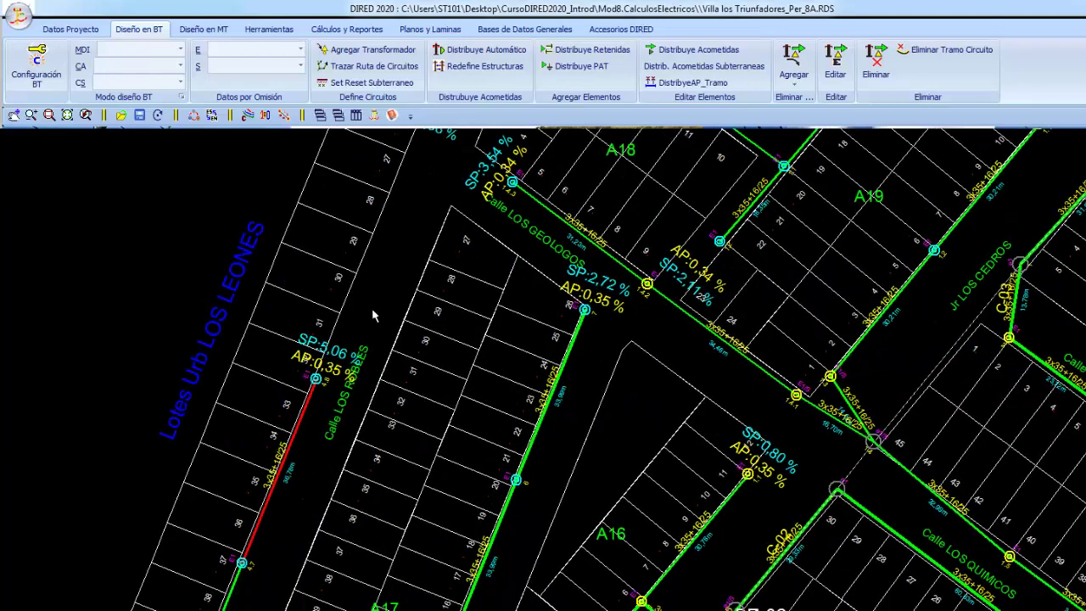
scroll(371, 312, "up", 3)
scroll(365, 340, "up", 2)
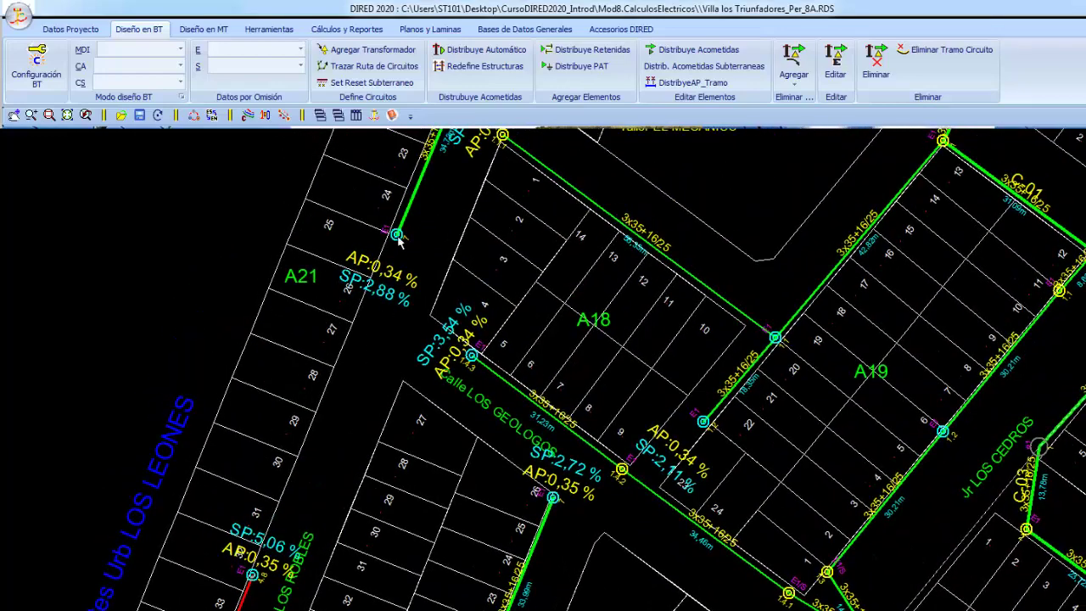
scroll(400, 236, "down", 1)
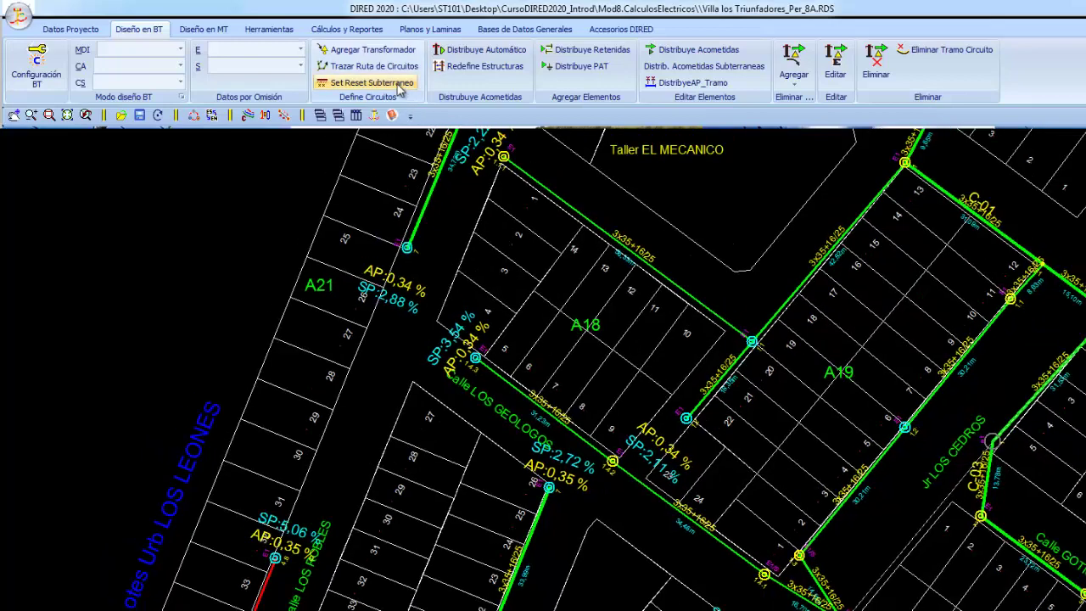
Extend the A21 circuit branch to a new node by lot 28
left_click(351, 371)
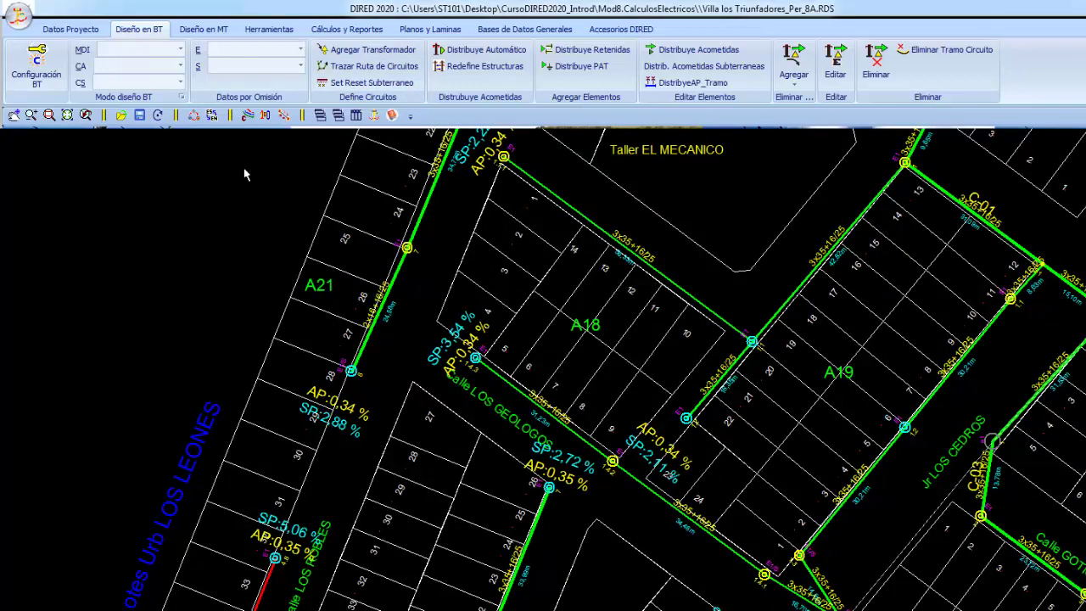
left_click(794, 70)
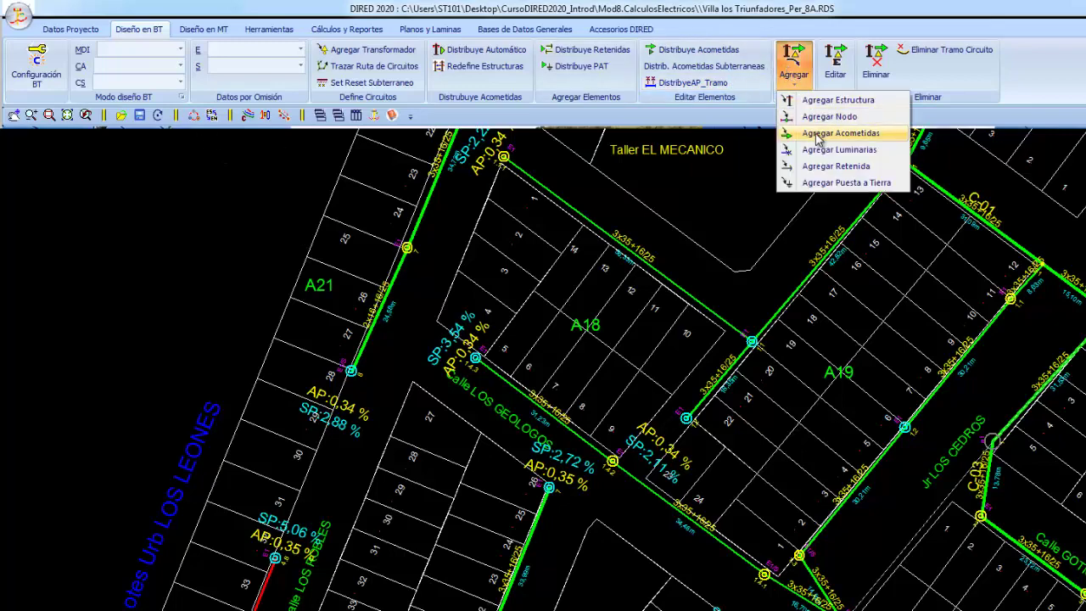
left_click(817, 135)
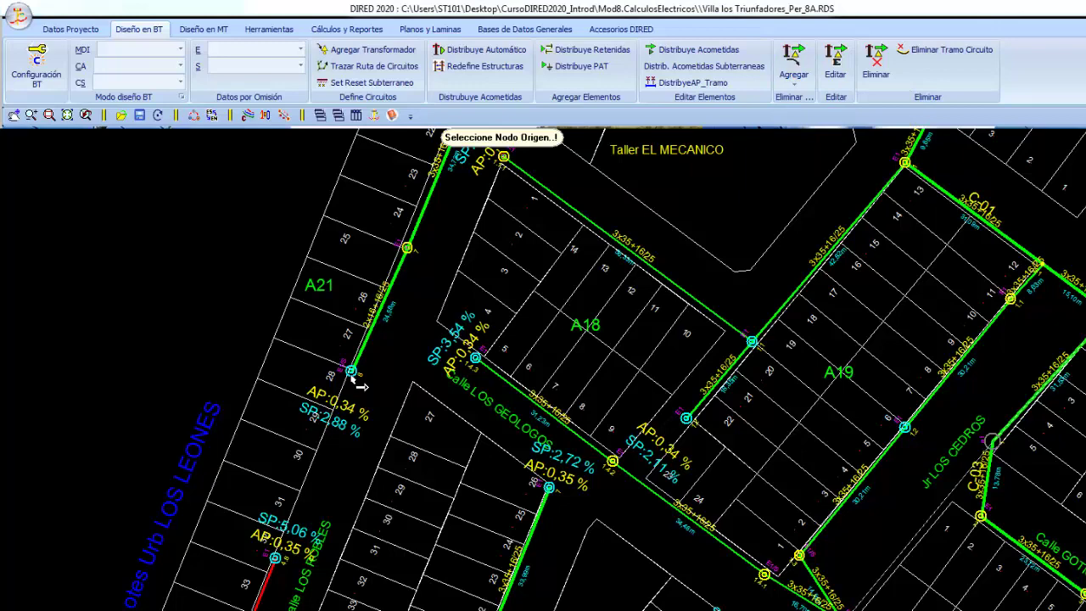
right_click(421, 281)
left_click(447, 281)
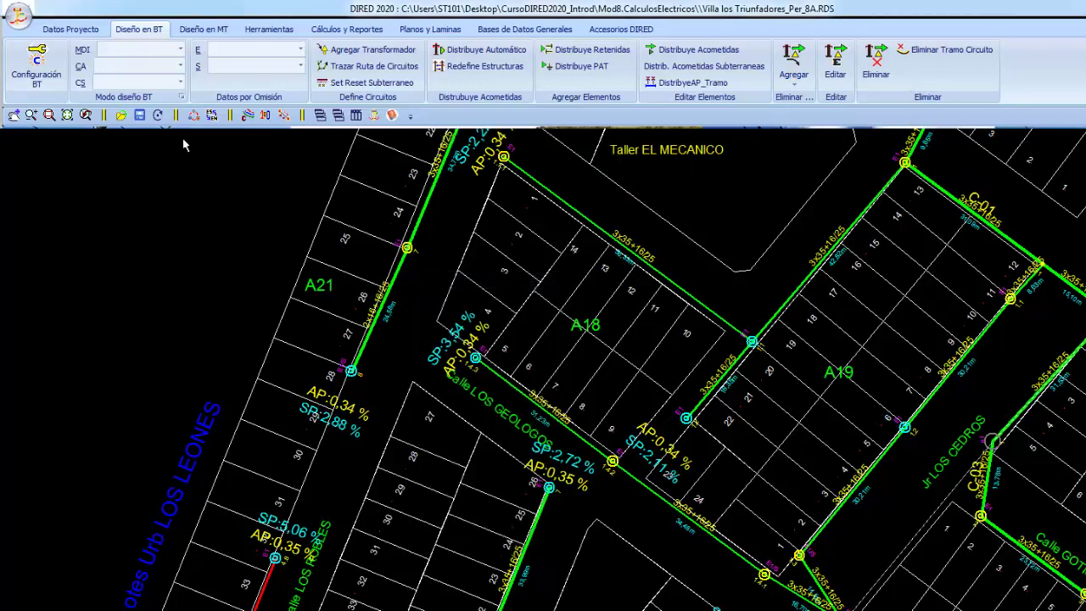
Uncheck Ocultar Acometidas in the low-voltage settings so all service connections show
left_click(245, 116)
left_click(107, 341)
left_click(202, 434)
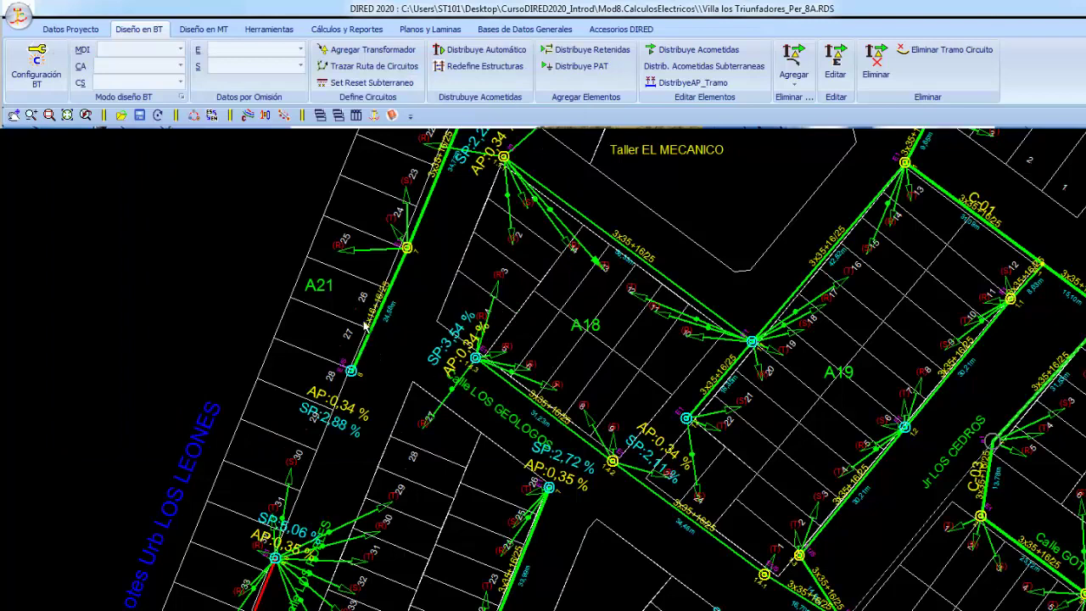
Add service connections from the new A21 node to the A21 lots
left_click(794, 75)
left_click(775, 165)
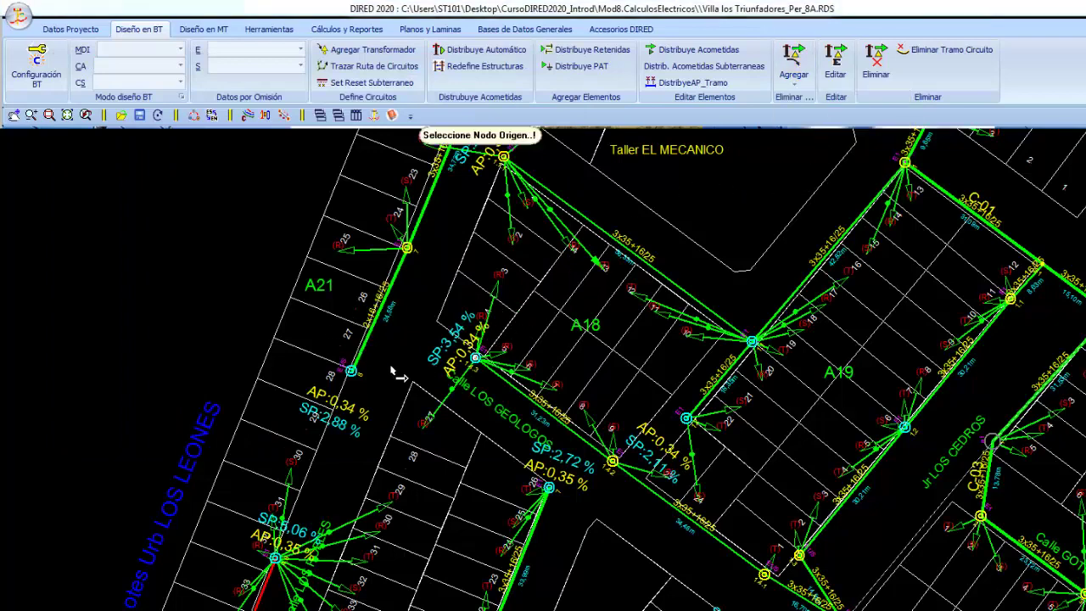
left_click(351, 371)
left_click(356, 312)
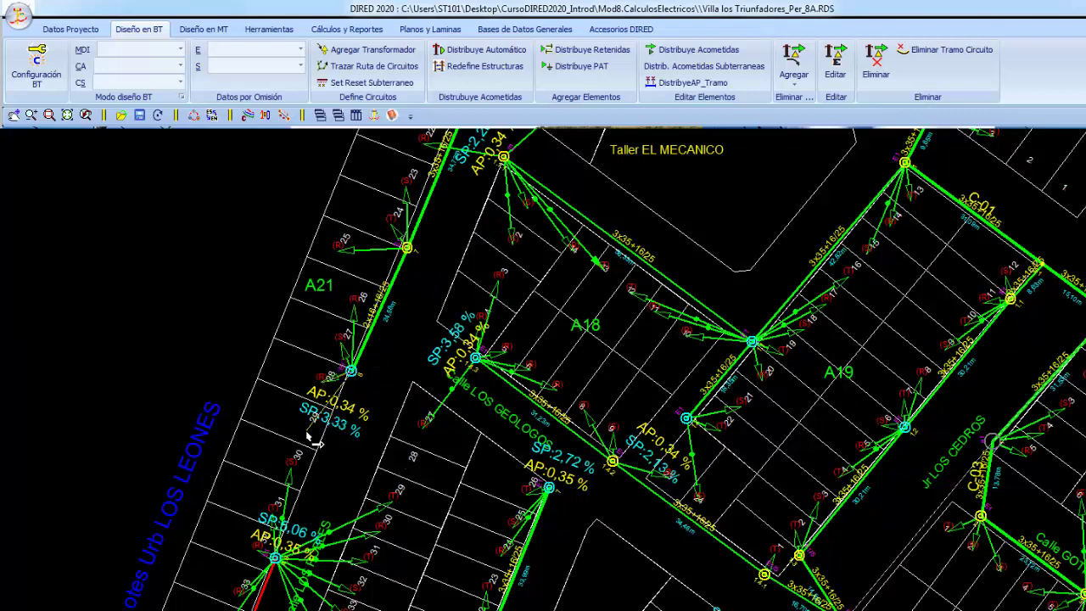
right_click(443, 302)
key("Escape")
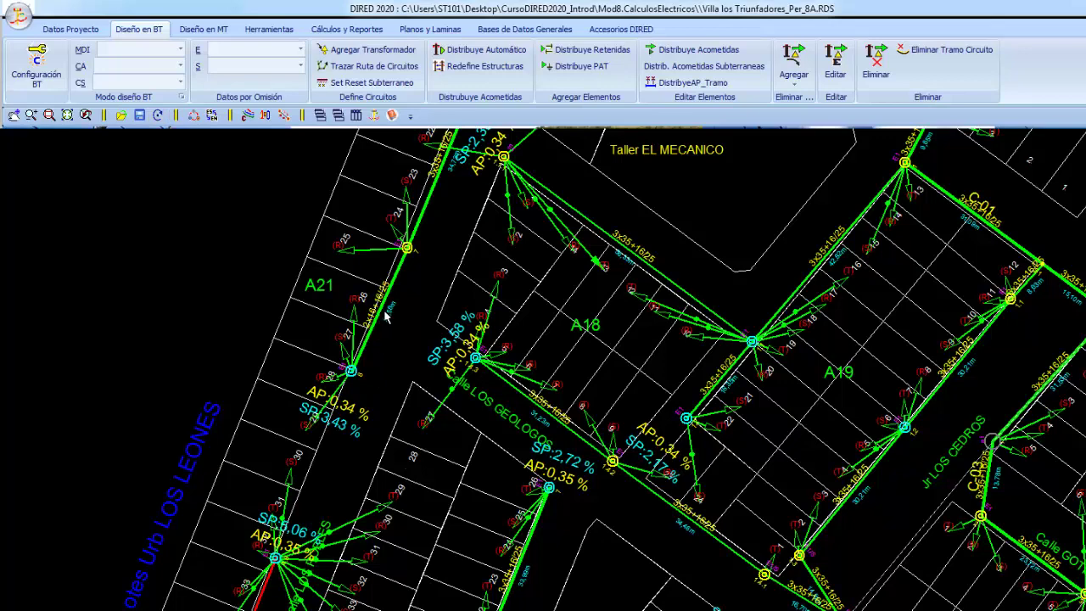
scroll(386, 316, "up", 2)
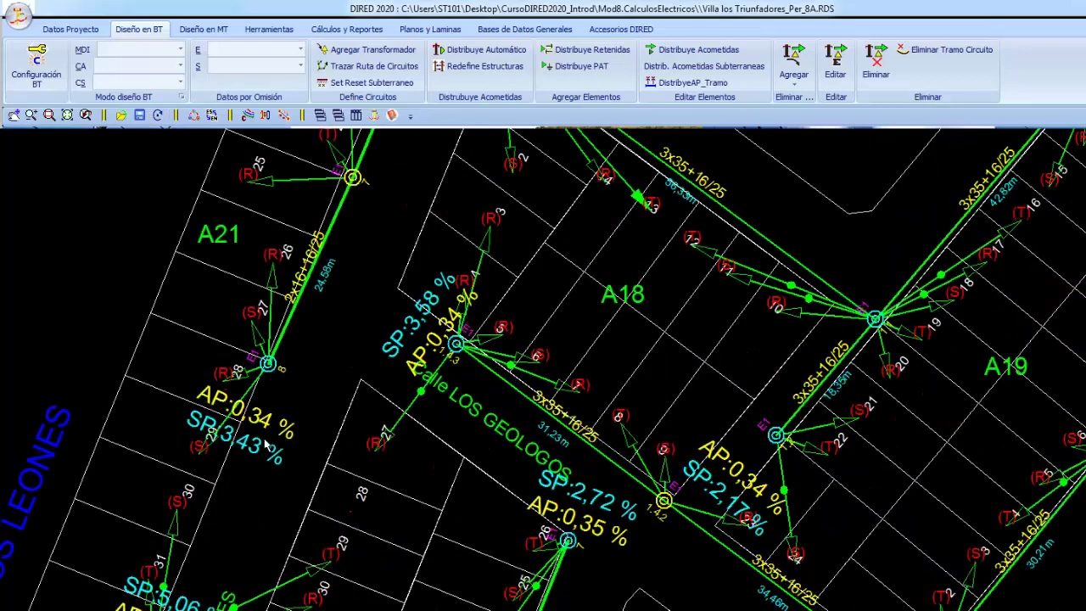
scroll(280, 440, "down", 1)
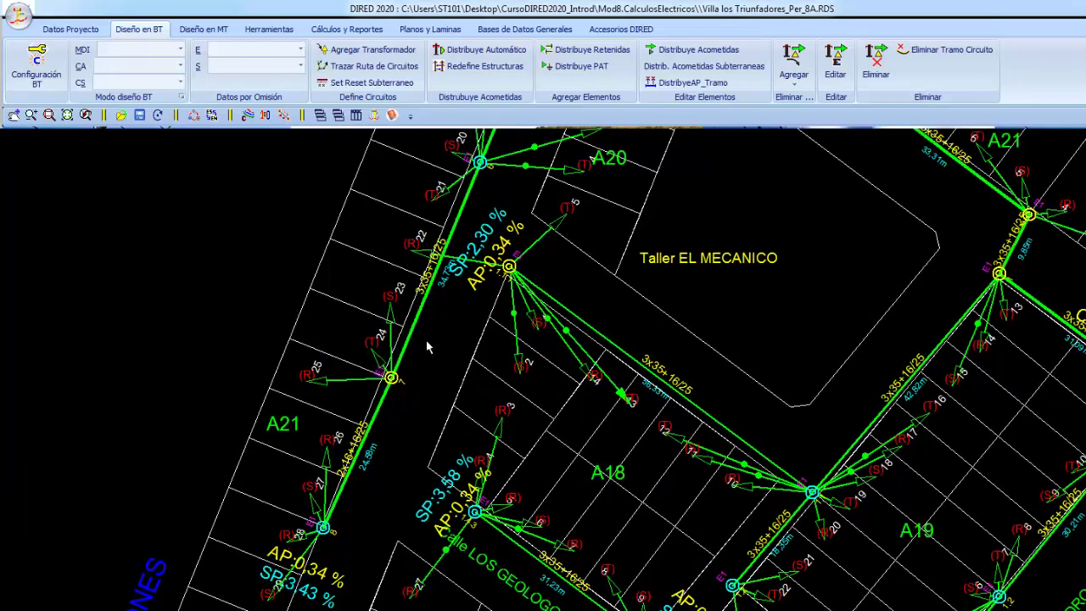
scroll(427, 347, "up", 2)
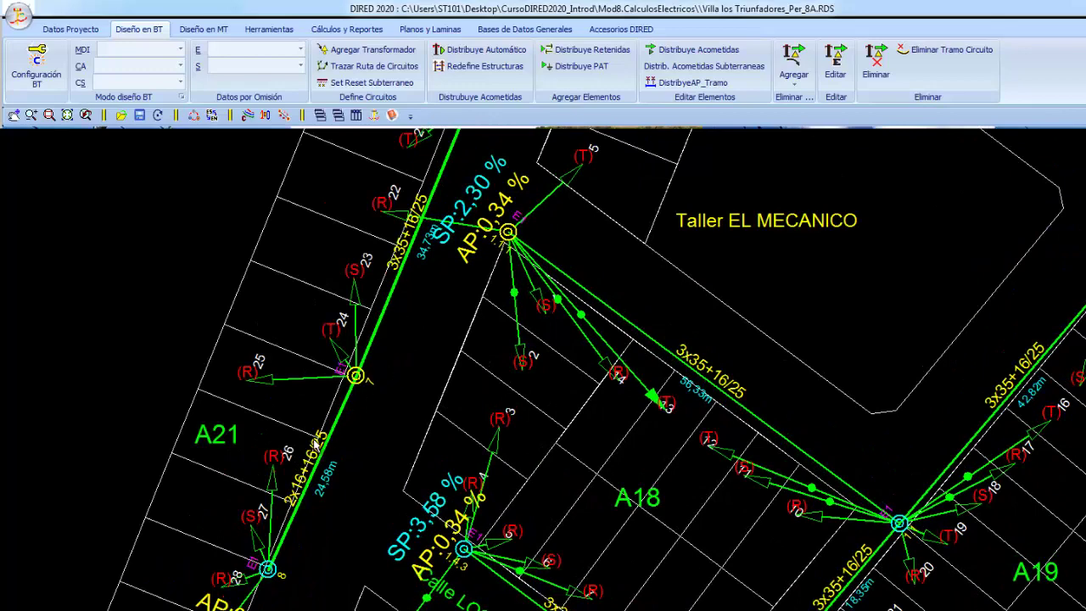
Change the 24,58 m A21 span's conductor from 2x16+16/25 to 3x35+16/25
left_click(347, 410)
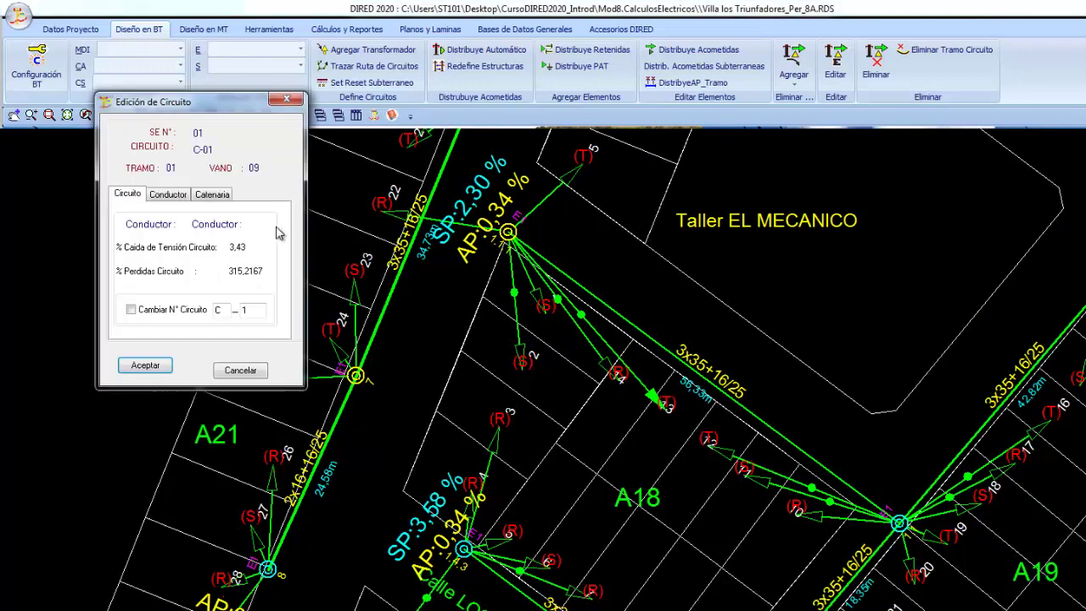
left_click(167, 194)
left_click(125, 213)
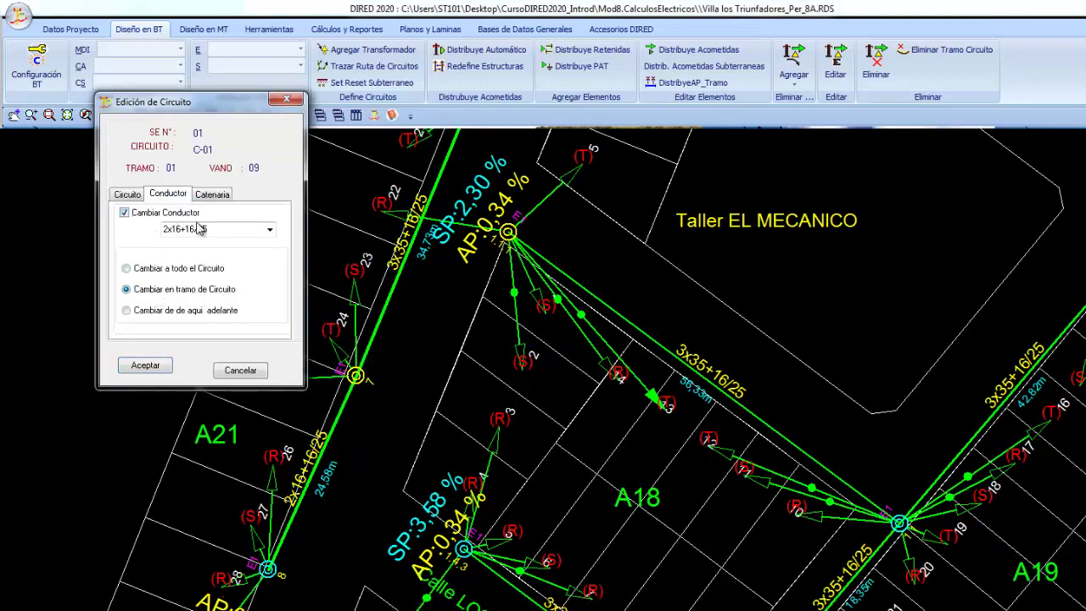
left_click(268, 229)
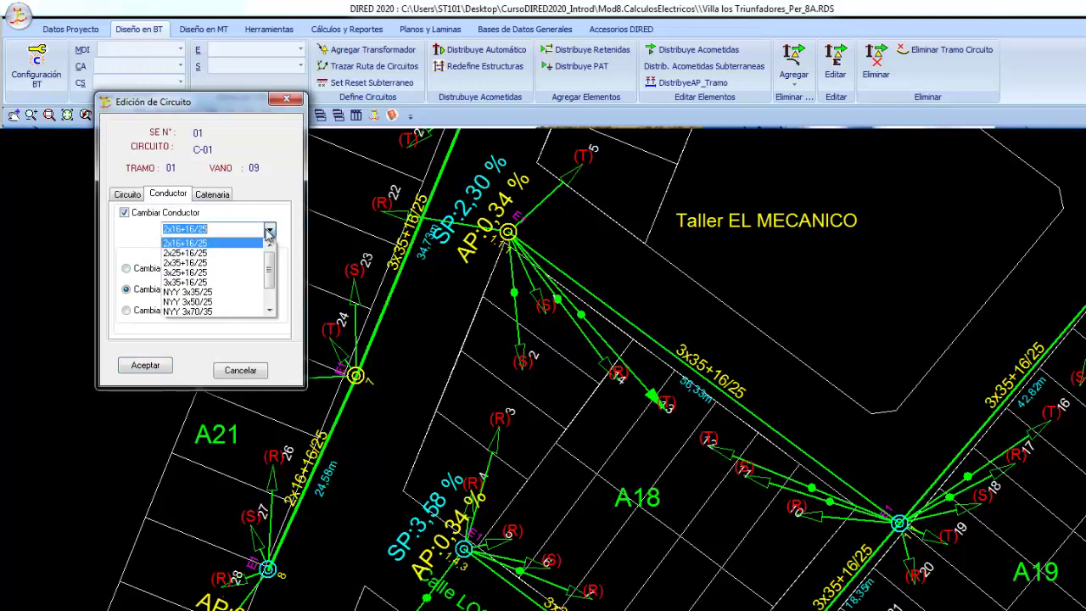
left_click(255, 282)
left_click(145, 366)
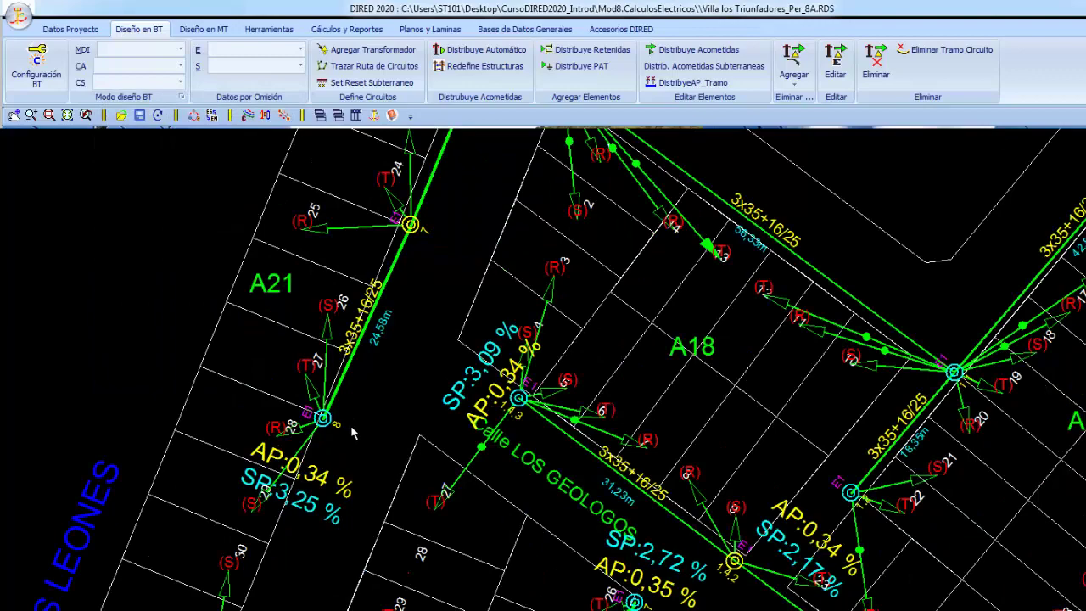
Zoom out to the red span to review its updated voltage-drop labels
scroll(319, 436, "down", 1)
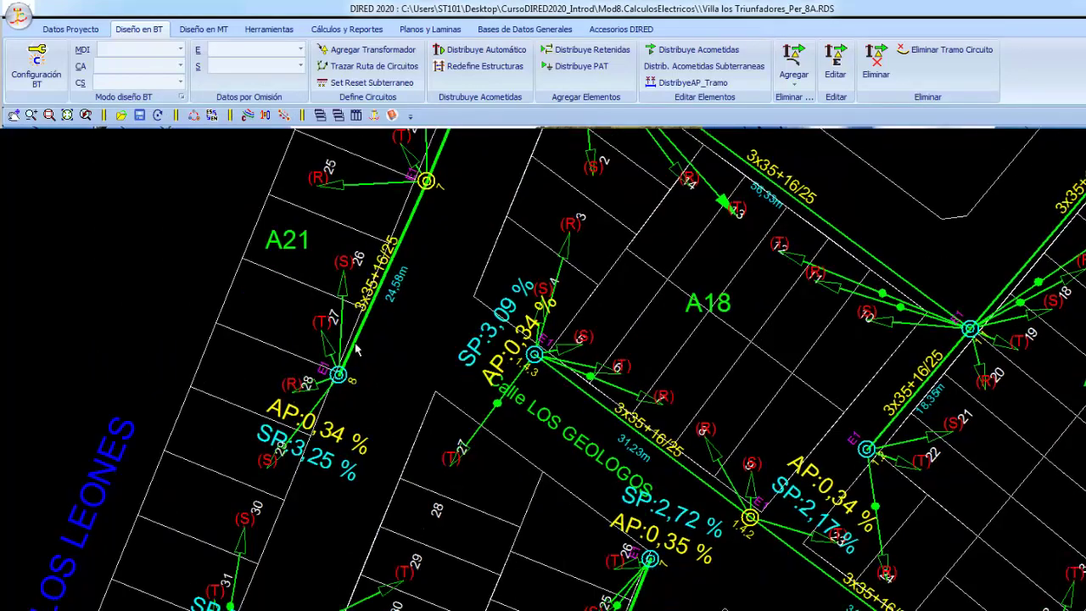
scroll(335, 420, "down", 1)
scroll(335, 421, "down", 2)
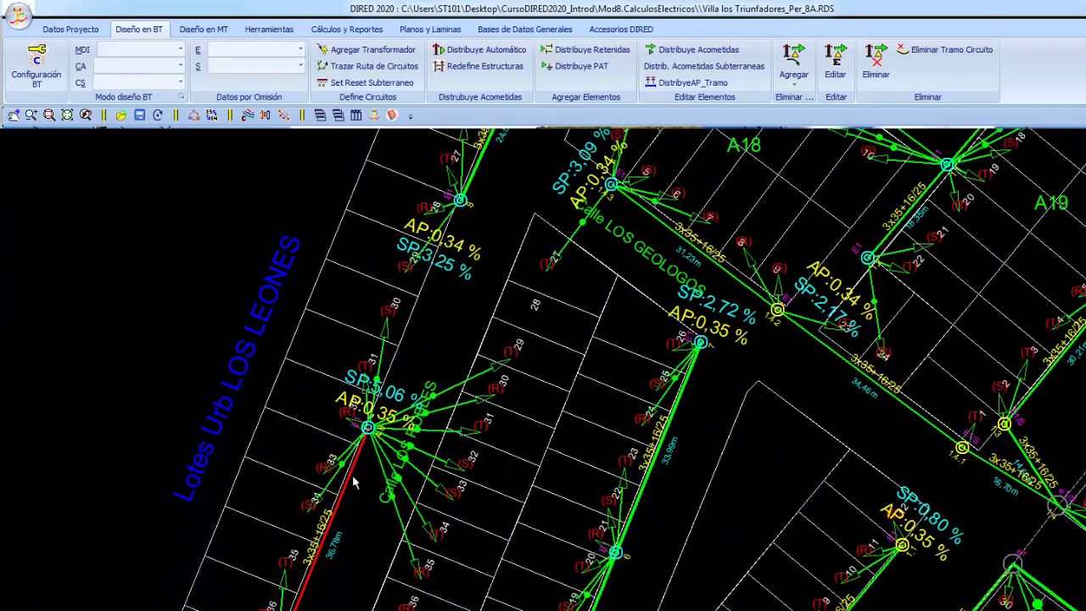
scroll(391, 365, "down", 1)
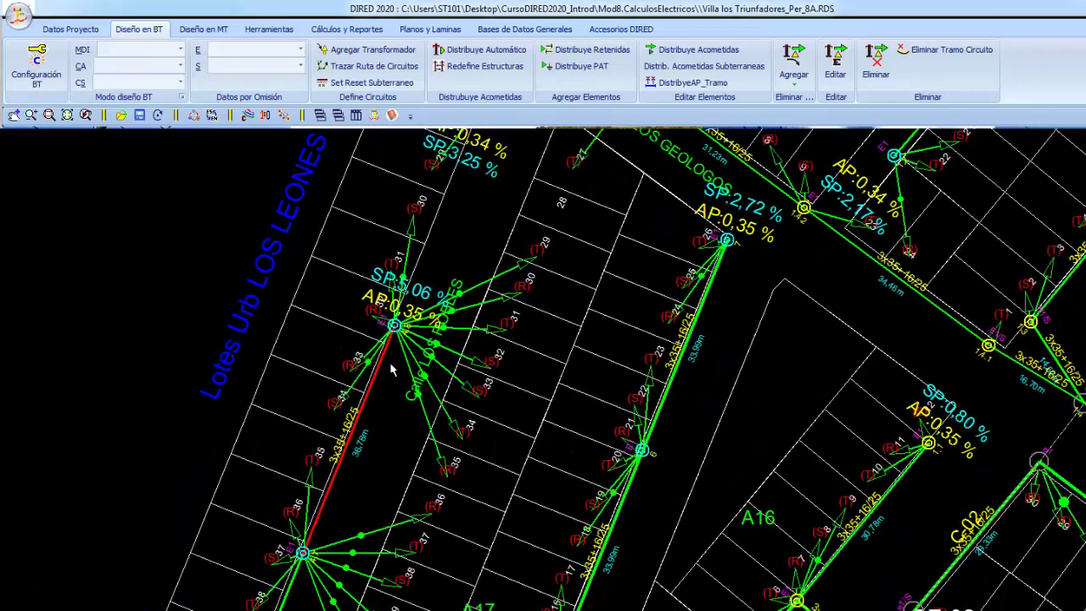
scroll(398, 369, "down", 1)
scroll(436, 383, "down", 1)
scroll(436, 383, "down", 1)
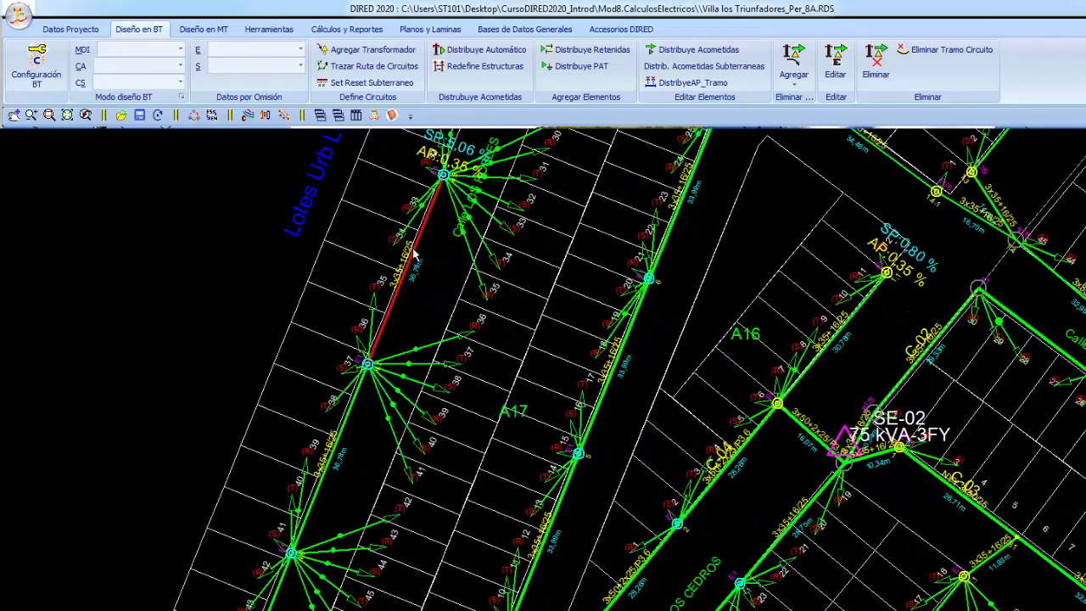
scroll(356, 238, "up", 2)
scroll(220, 170, "up", 1)
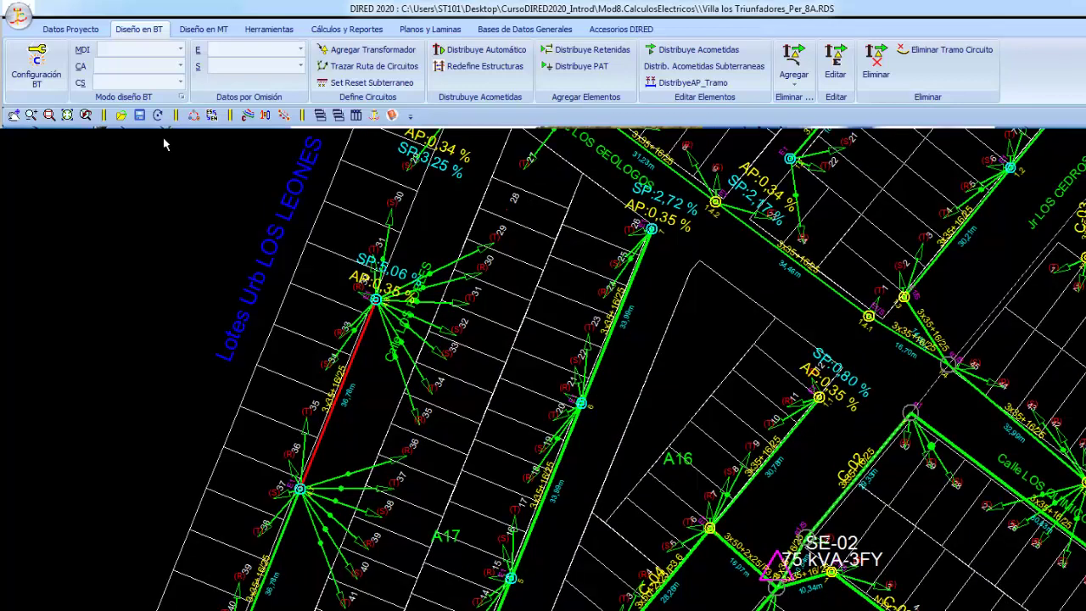
left_click(145, 308)
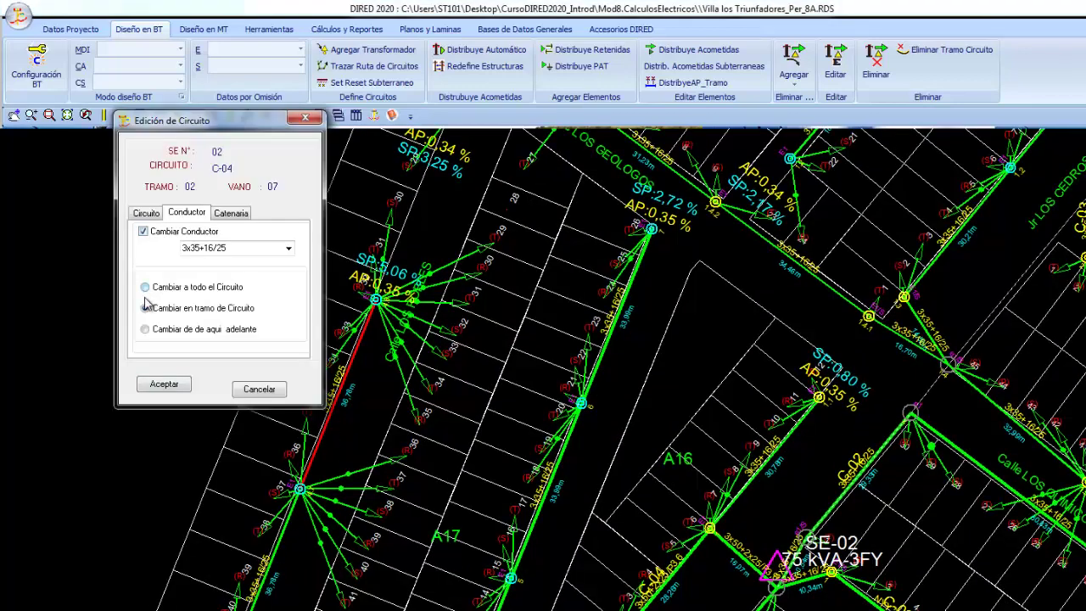
left_click(287, 249)
left_click(246, 270)
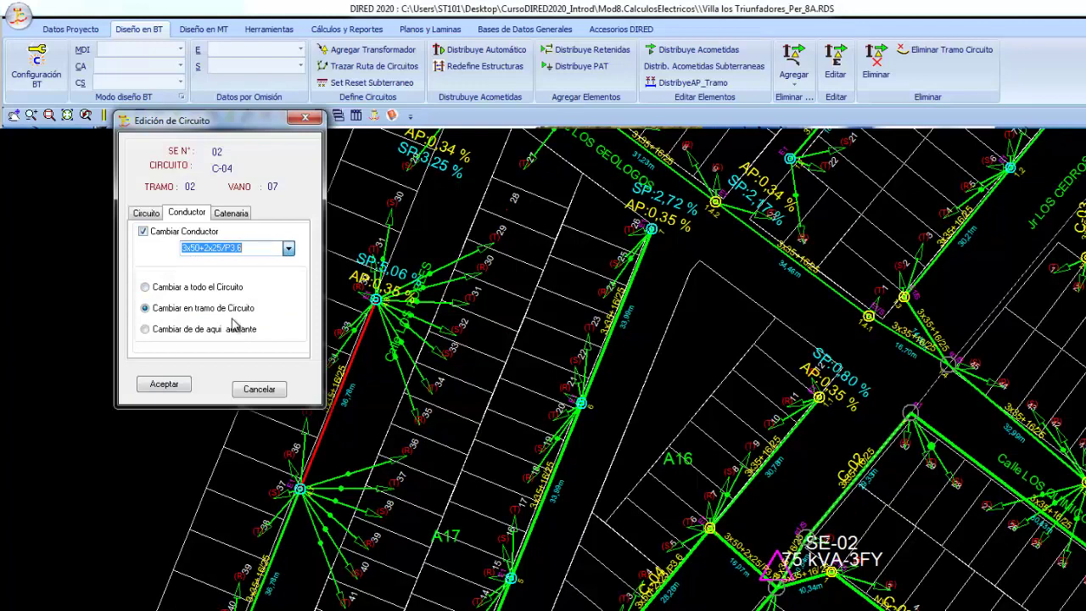
left_click(164, 383)
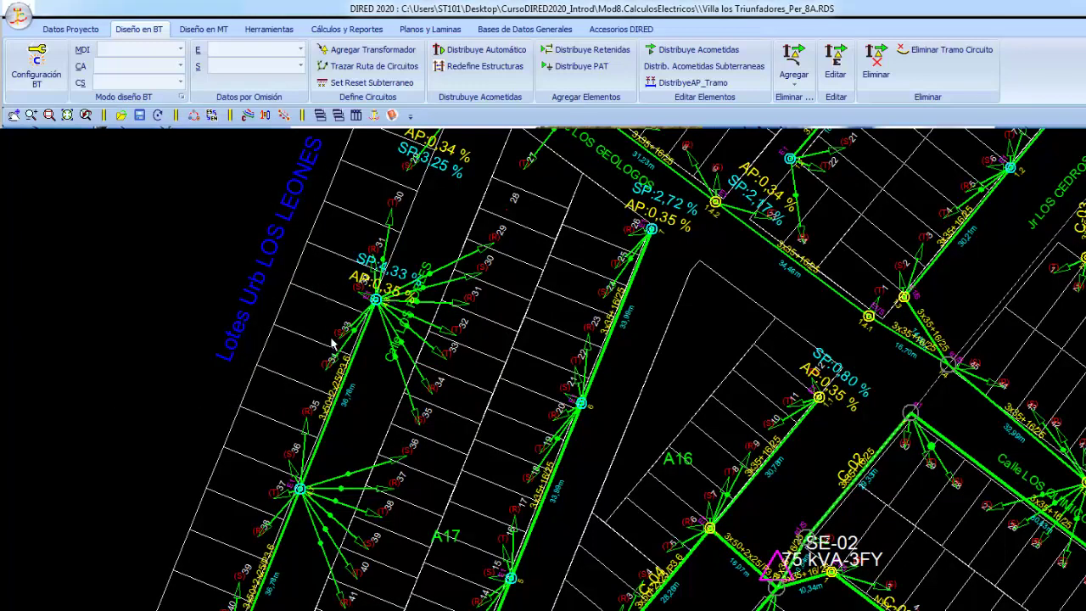
scroll(335, 378, "down", 3)
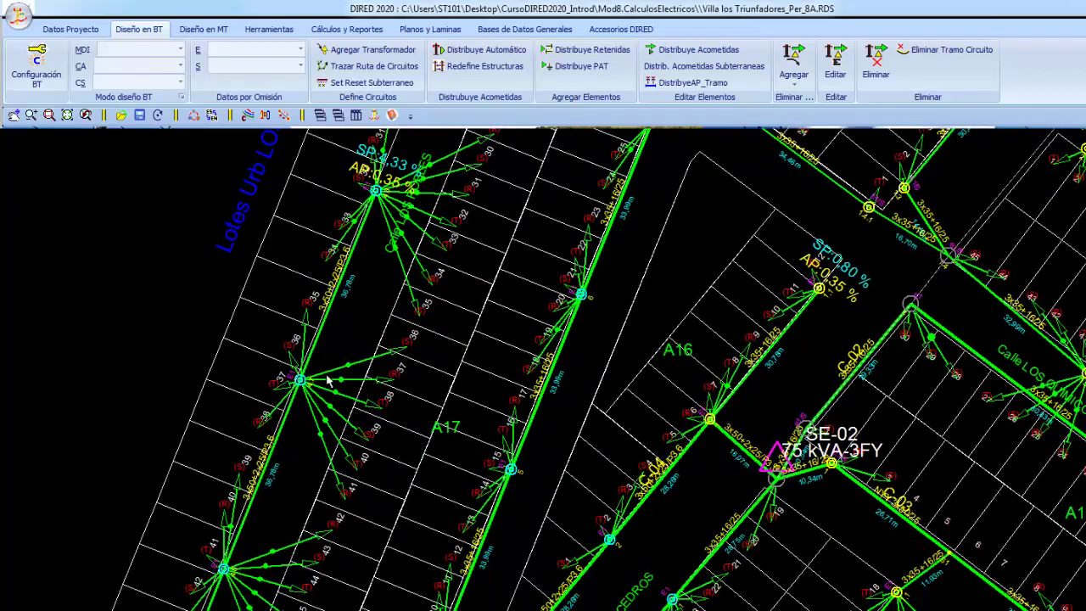
scroll(509, 378, "down", 2)
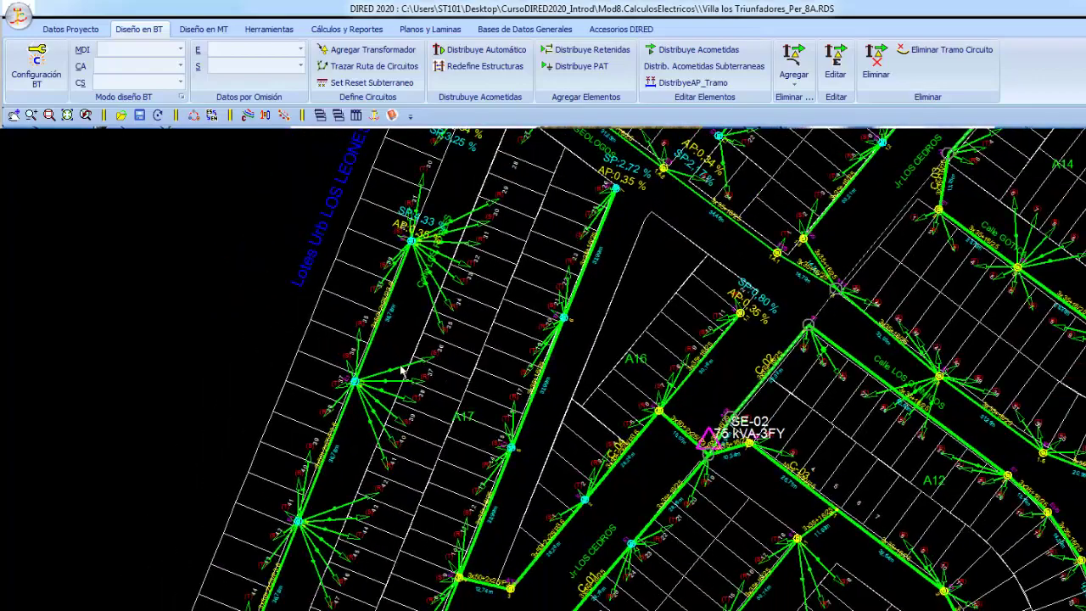
scroll(402, 373, "down", 1)
scroll(428, 347, "up", 1)
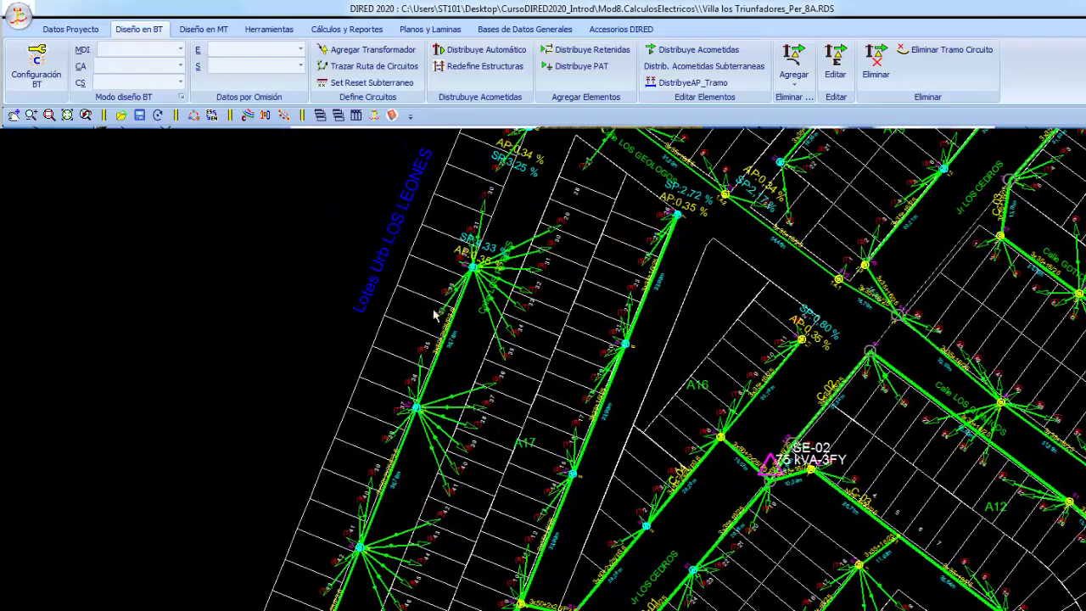
scroll(443, 362, "down", 1)
scroll(431, 467, "up", 1)
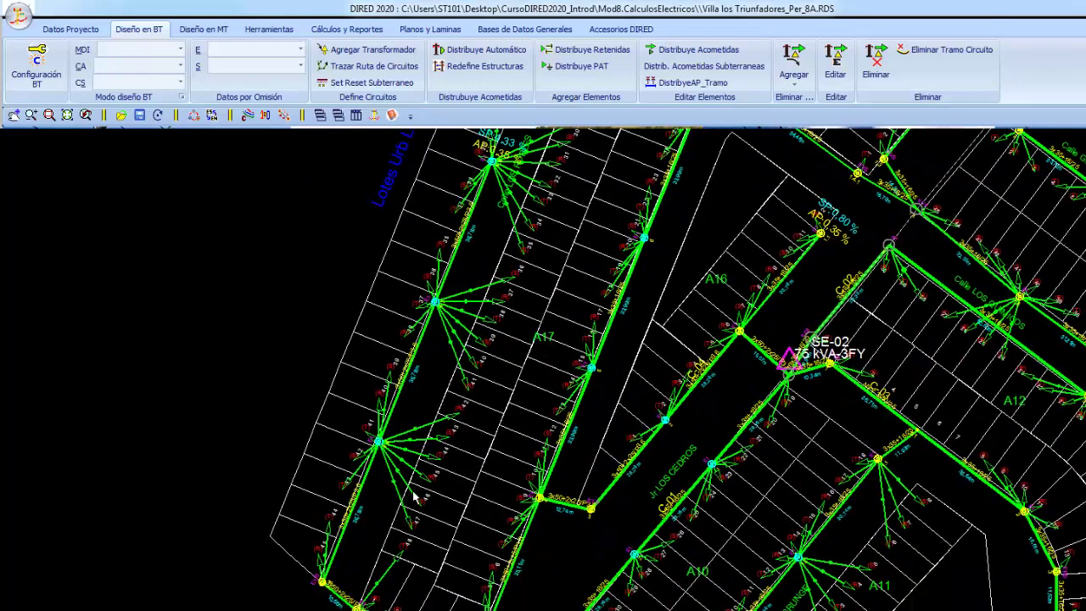
scroll(425, 467, "up", 1)
scroll(433, 416, "down", 1)
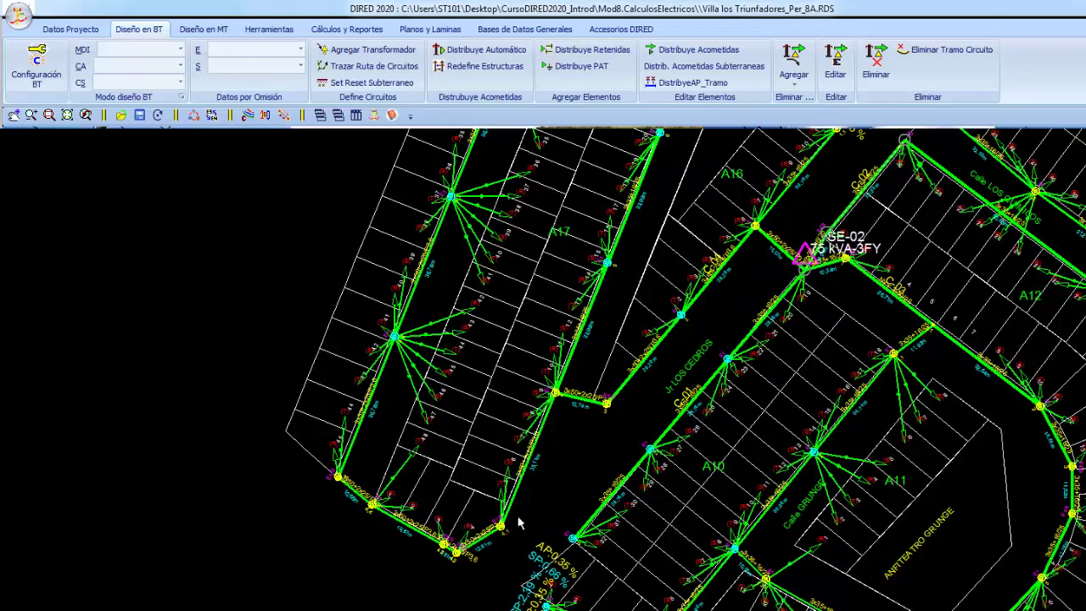
scroll(518, 409, "up", 1)
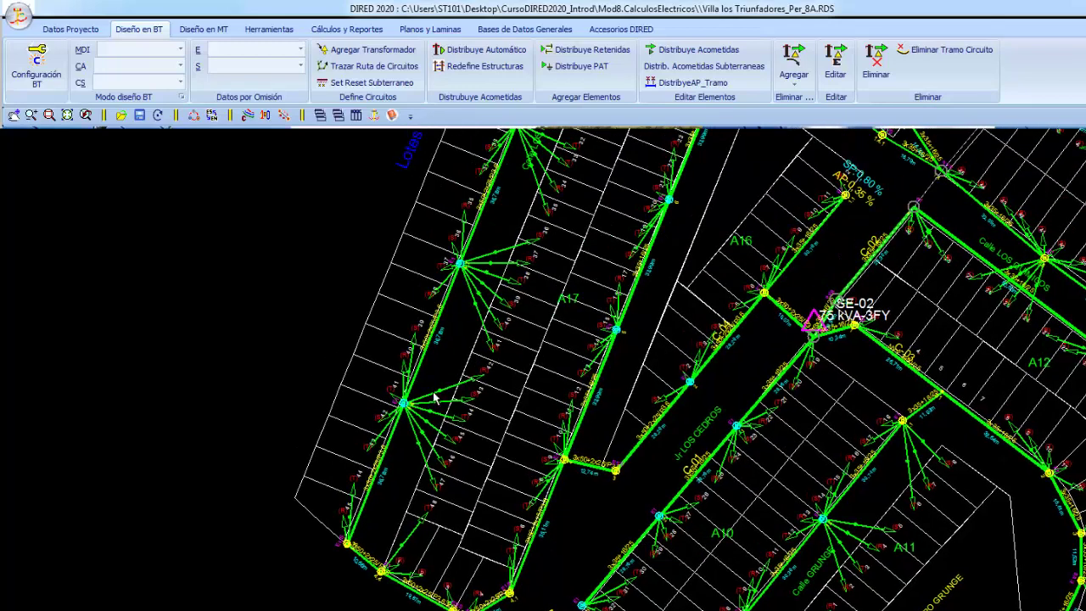
scroll(463, 414, "up", 1)
Set the first E1 service connection to a three-phase 3F1N special load of 3,0 kW
left_click(452, 418)
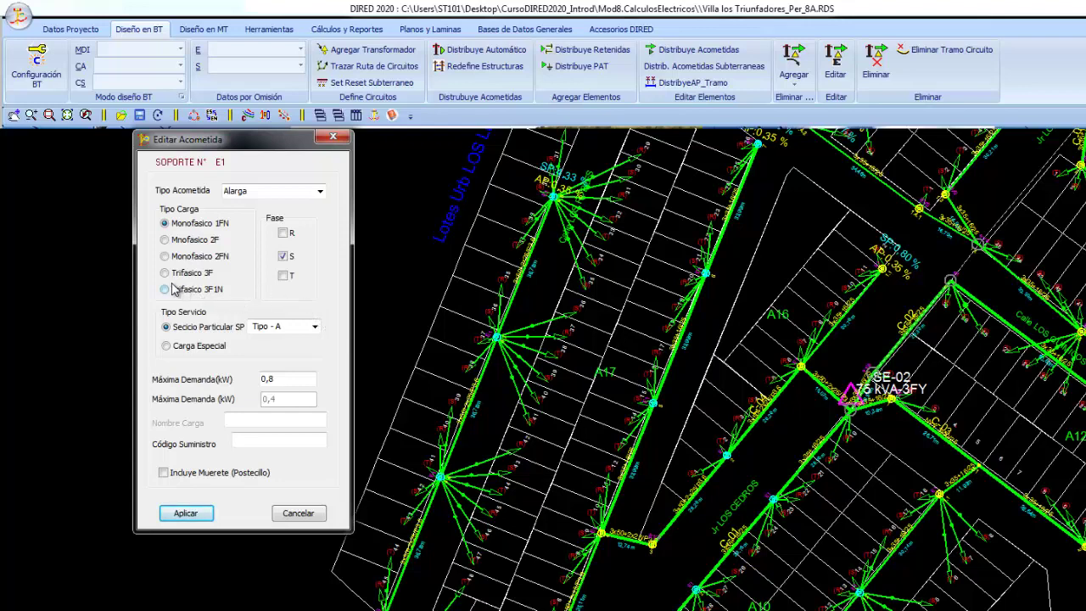
left_click(172, 292)
left_click(205, 349)
double_click(262, 380)
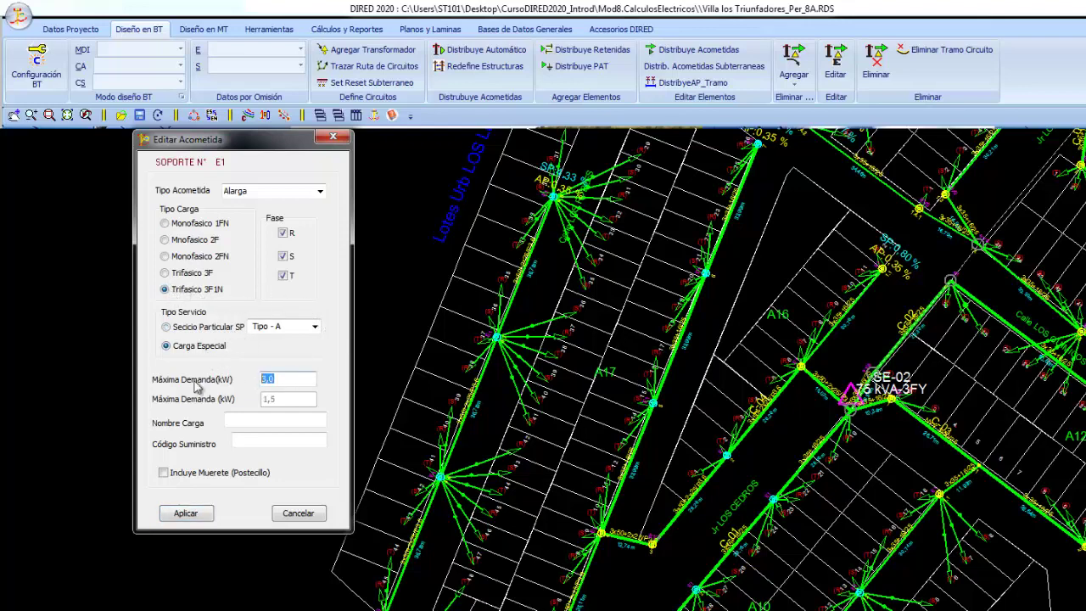
left_click(186, 513)
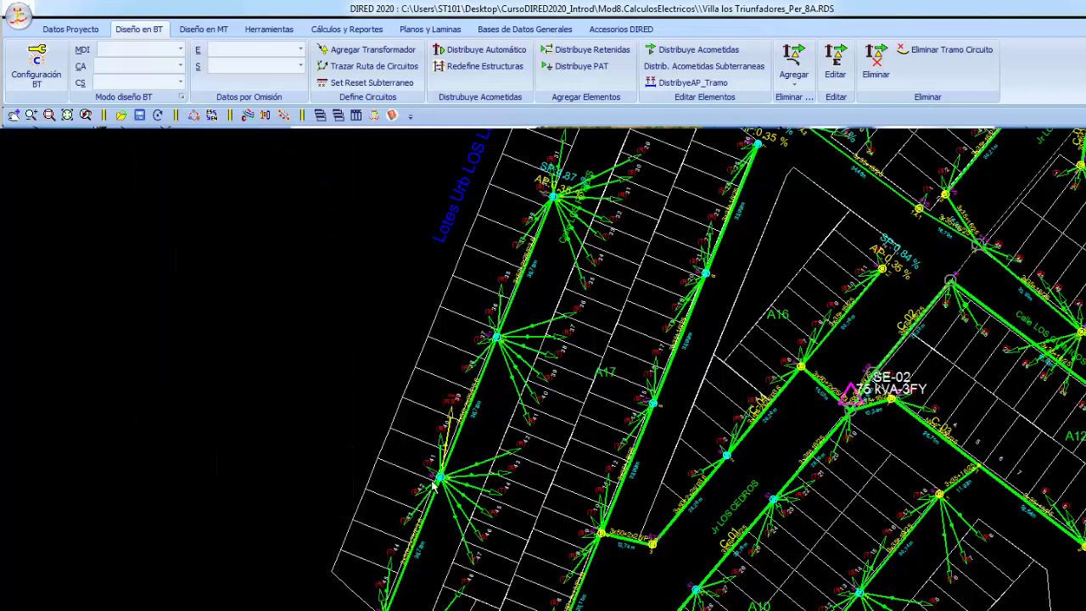
Make the second E1 service connection a special load with maximum demand 6 kW
left_click(407, 524)
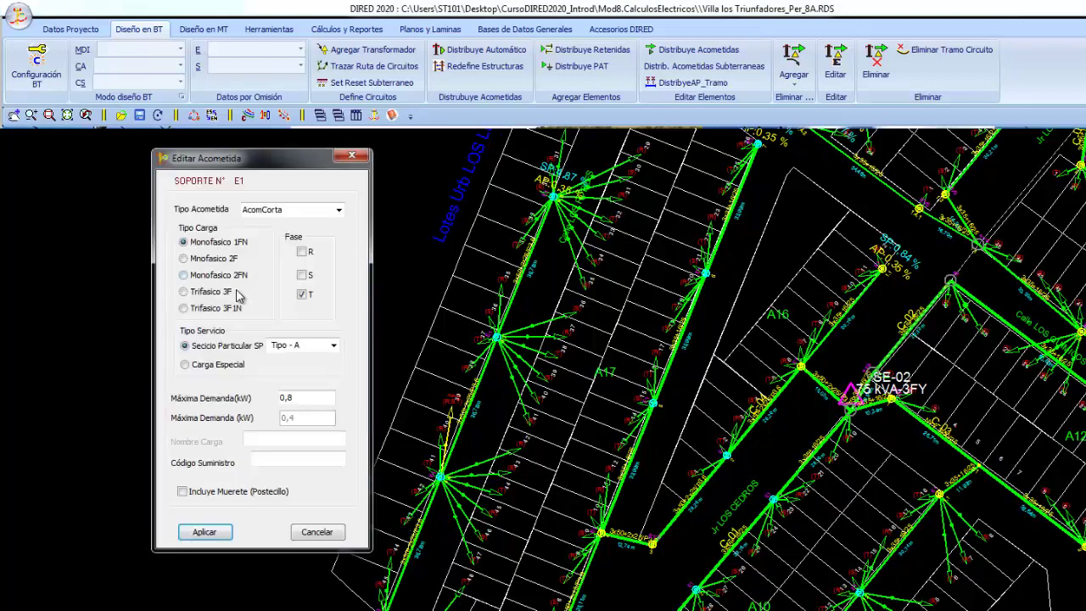
left_click(209, 367)
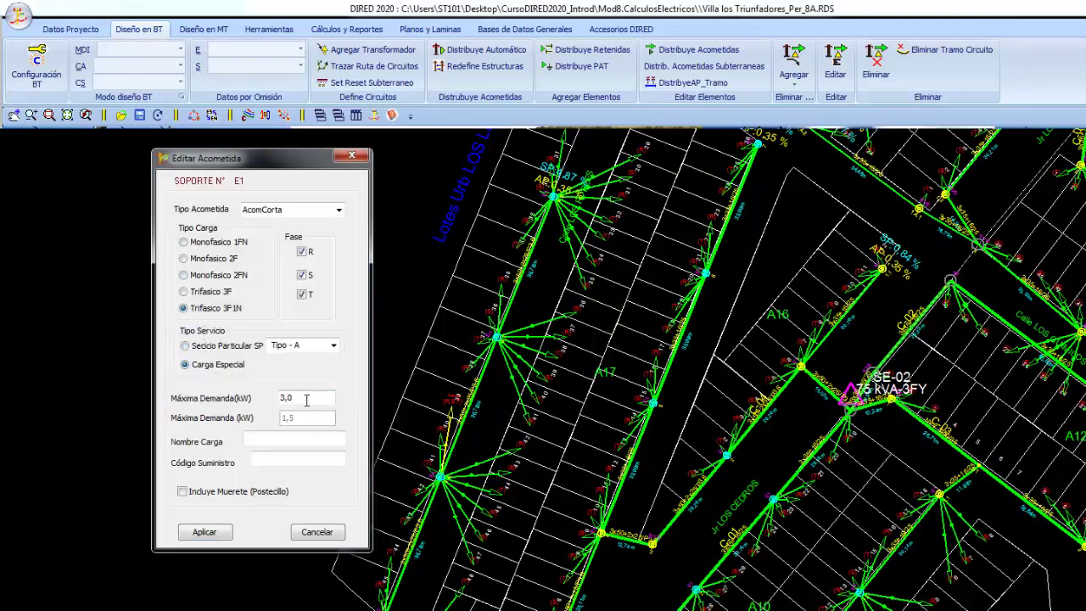
left_click_drag(310, 399, 245, 401)
type("6")
left_click(205, 532)
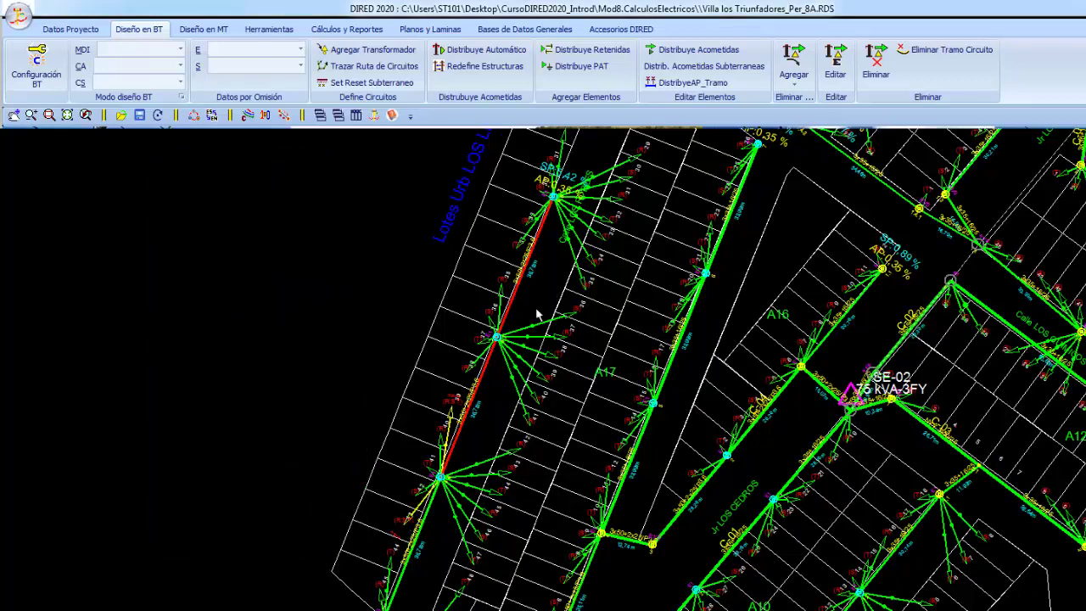
scroll(536, 315, "up", 2)
scroll(509, 272, "up", 2)
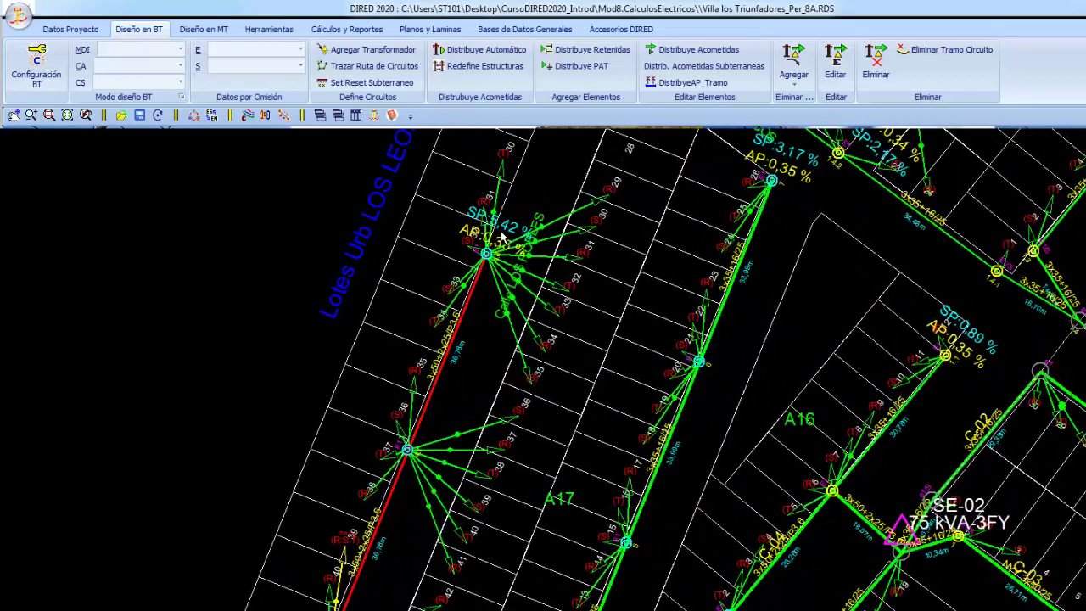
middle_click_drag(503, 237, 331, 261)
scroll(331, 261, "down", 1)
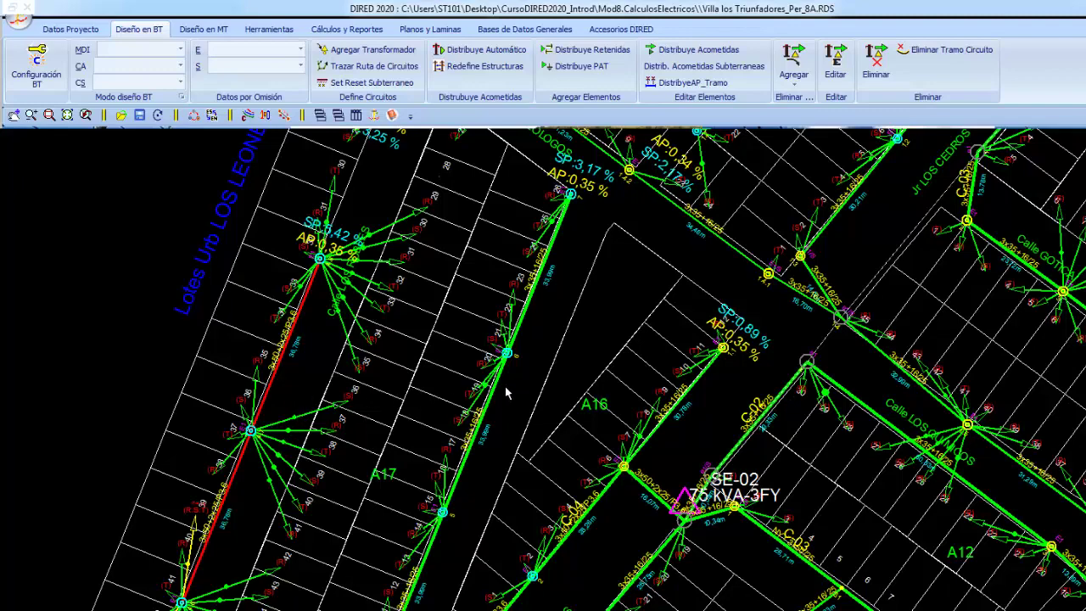
scroll(556, 415, "down", 3)
middle_click_drag(556, 415, 447, 386)
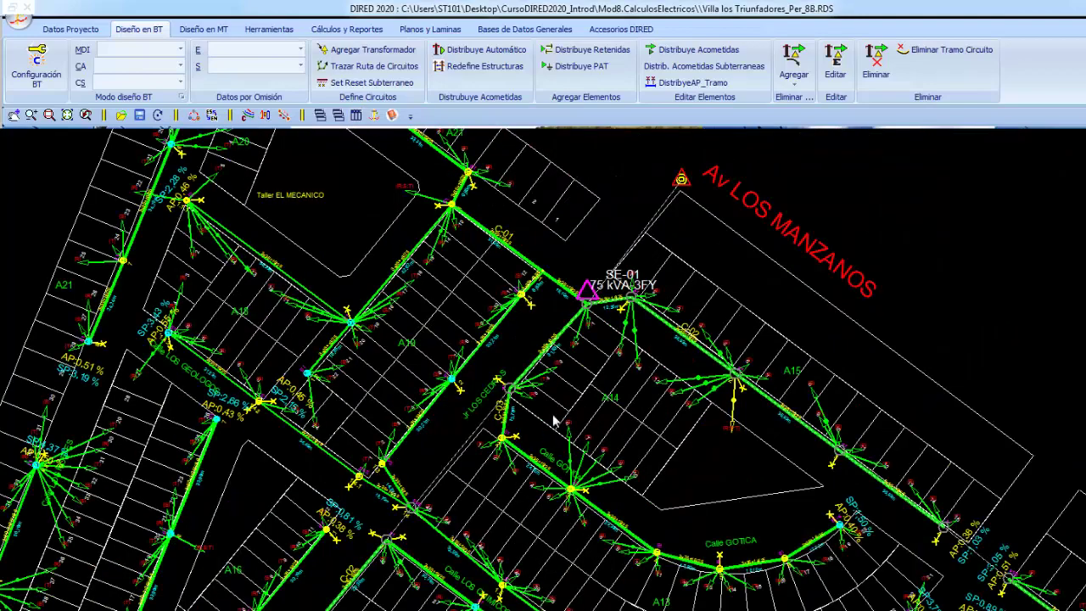
Zoom to SE-01 on the Per_8B plan and open its data: 75 kVA, 22,90 kV, 380,0/219,4 V
scroll(560, 409, "down", 1)
scroll(471, 472, "down", 2)
scroll(475, 378, "down", 1)
scroll(361, 357, "up", 1)
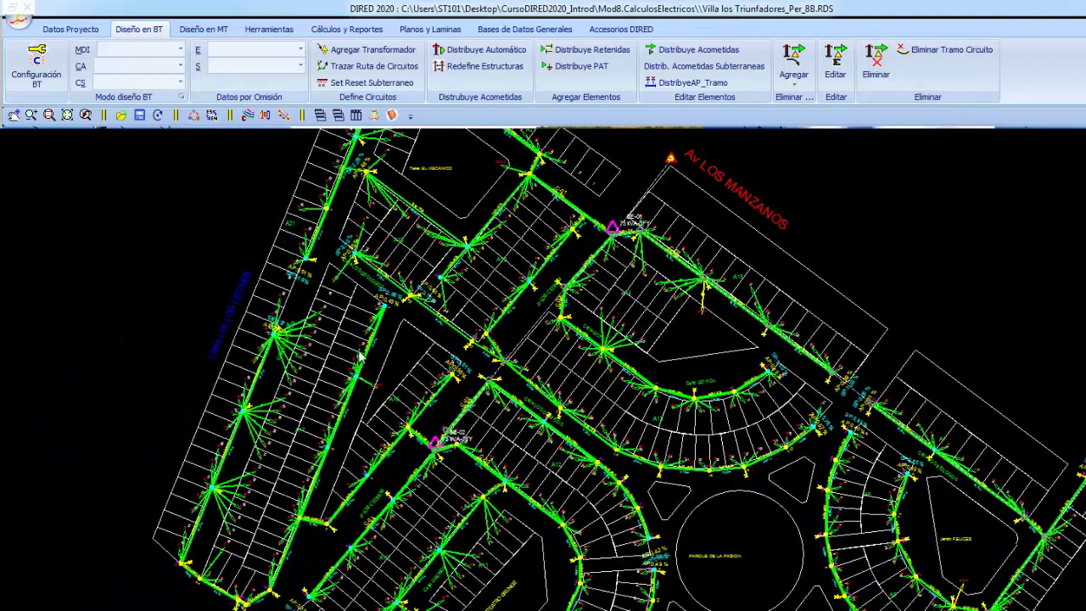
scroll(246, 331, "up", 1)
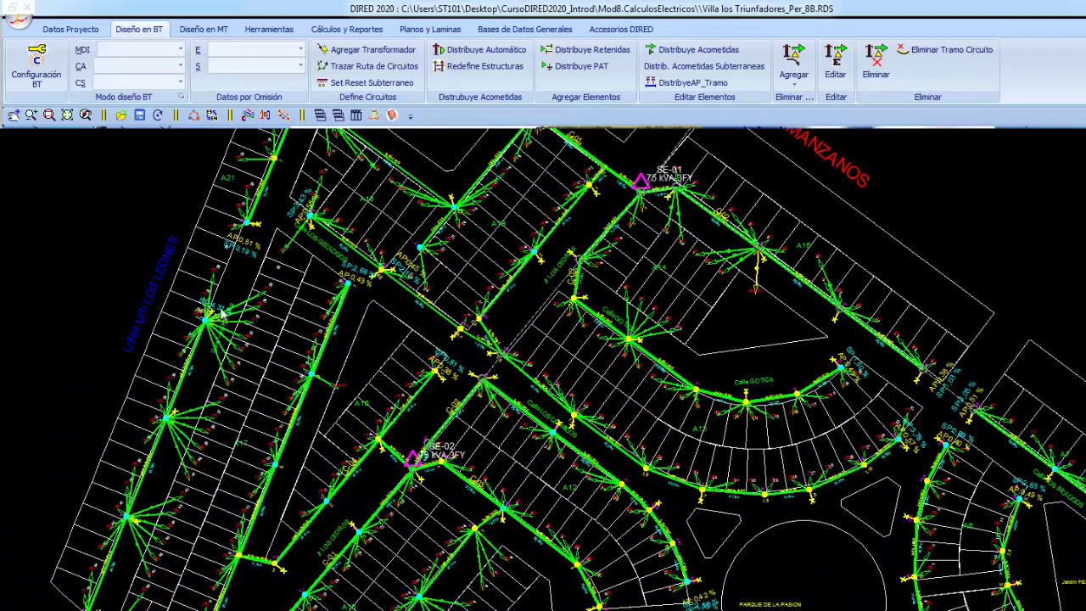
scroll(612, 292, "up", 1)
middle_click_drag(612, 339, 615, 446)
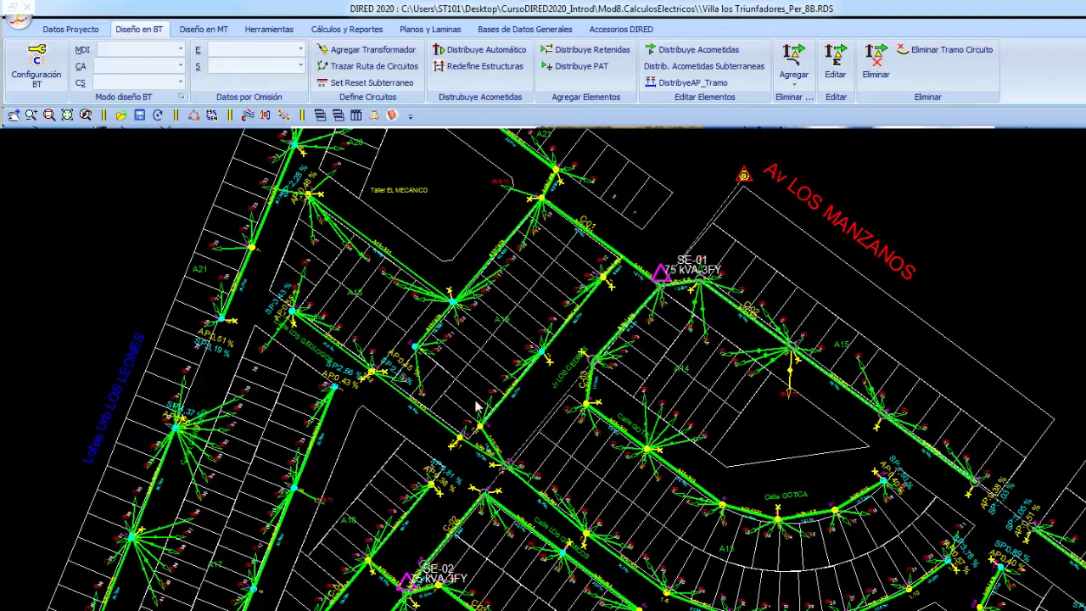
double_click(663, 291)
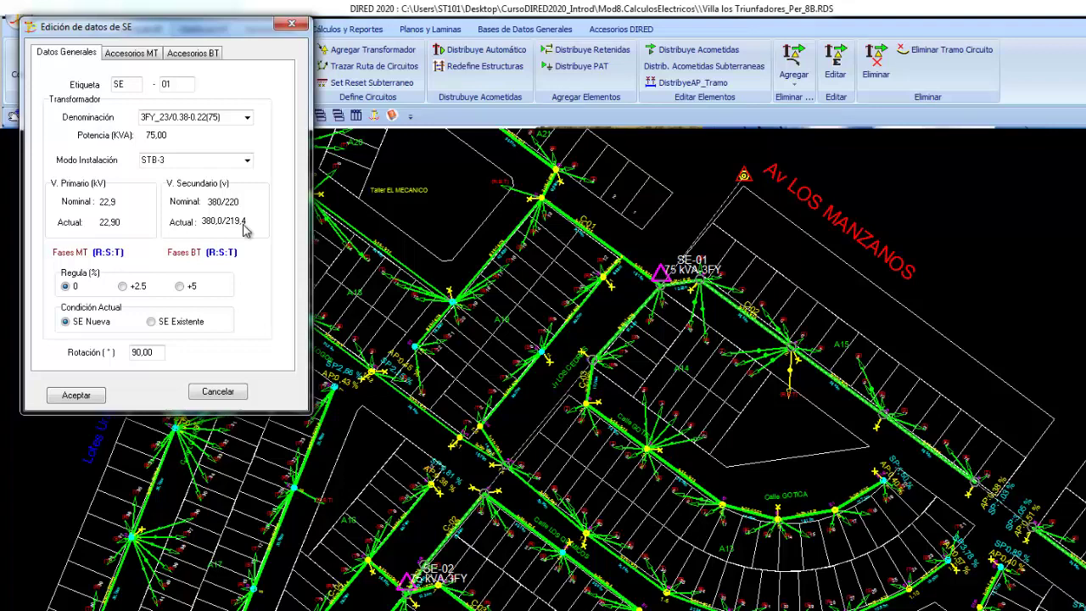
Cancel SE-01's Edición de datos de SE dialog without changes
left_click(236, 393)
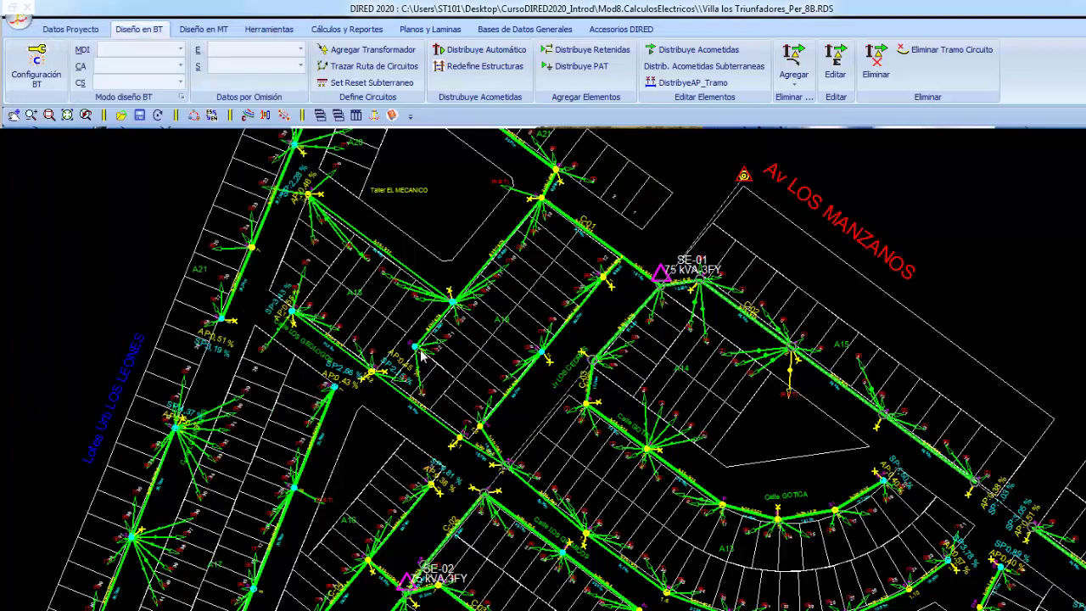
Set the PD supply point's service voltage to 22,8 kV and check SE-01 reads 378,3/218,4 V
left_click(745, 179)
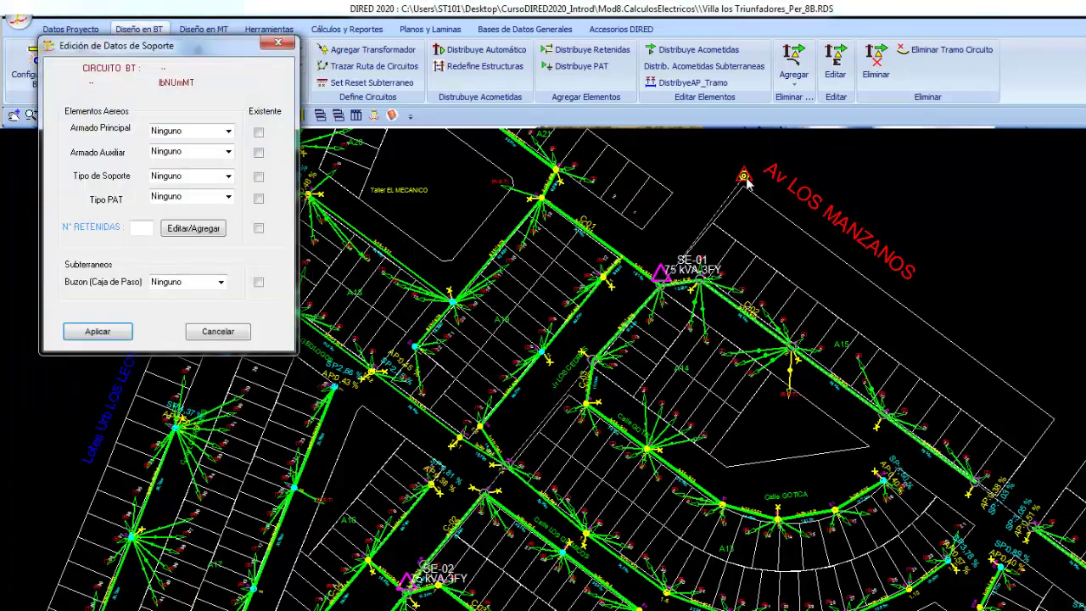
left_click(214, 331)
left_click(203, 29)
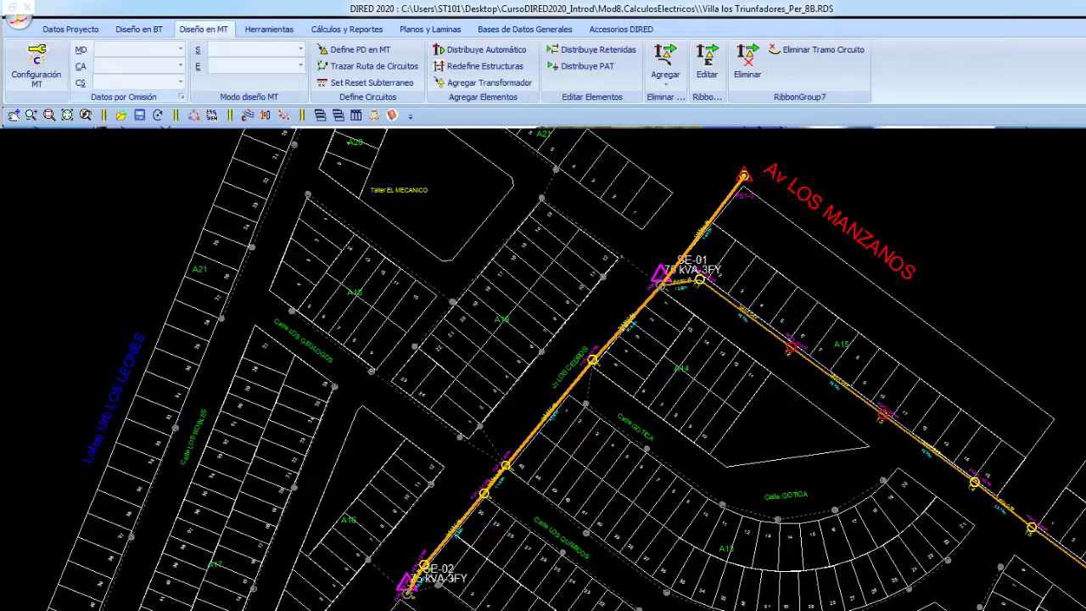
left_click(746, 183)
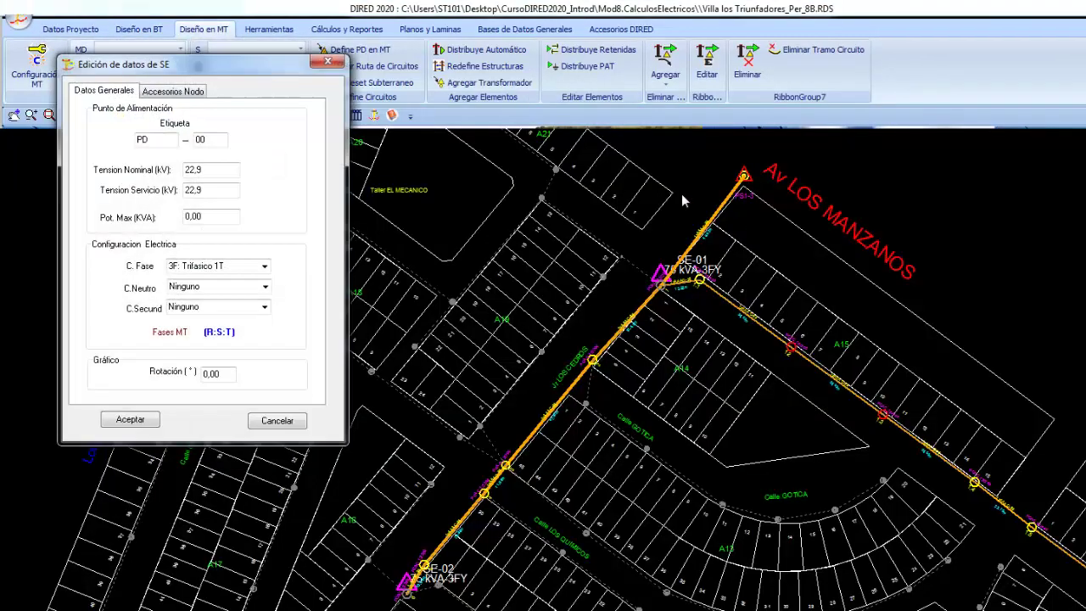
double_click(209, 188)
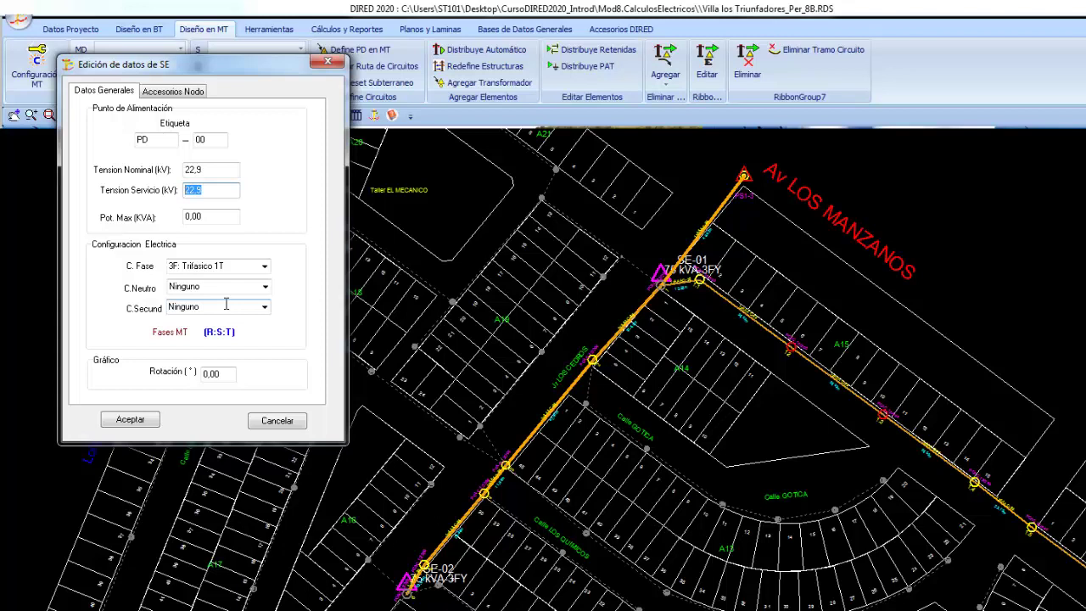
type("2")
left_click(130, 420)
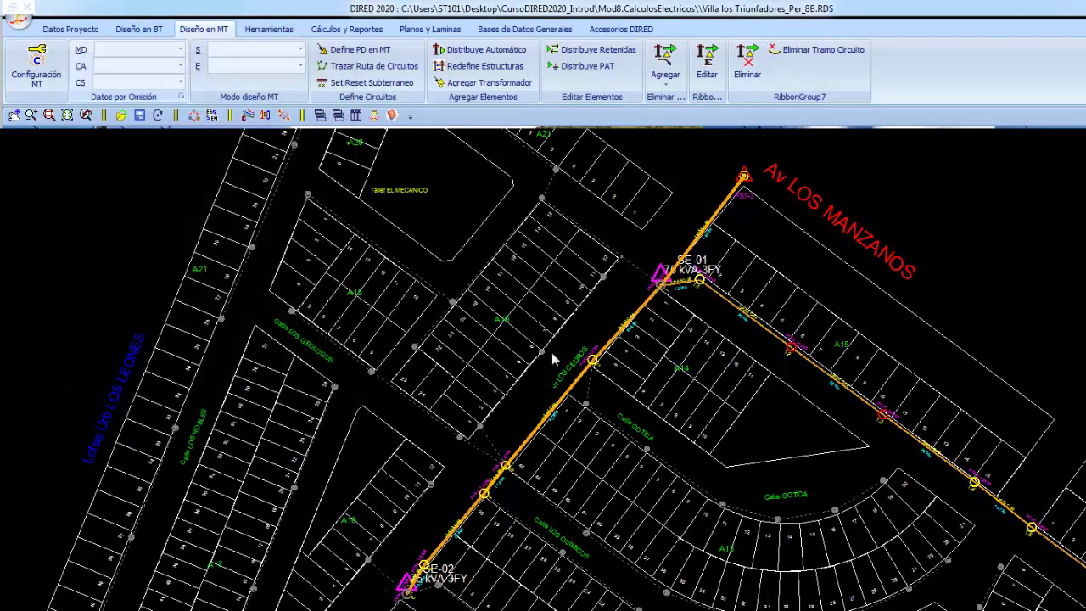
double_click(665, 291)
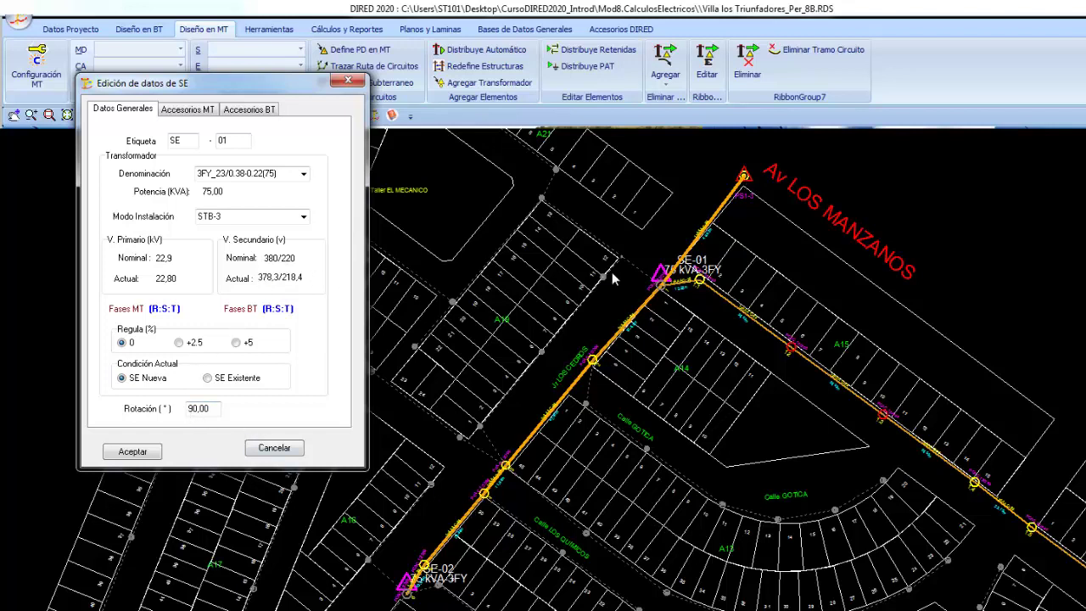
left_click(134, 451)
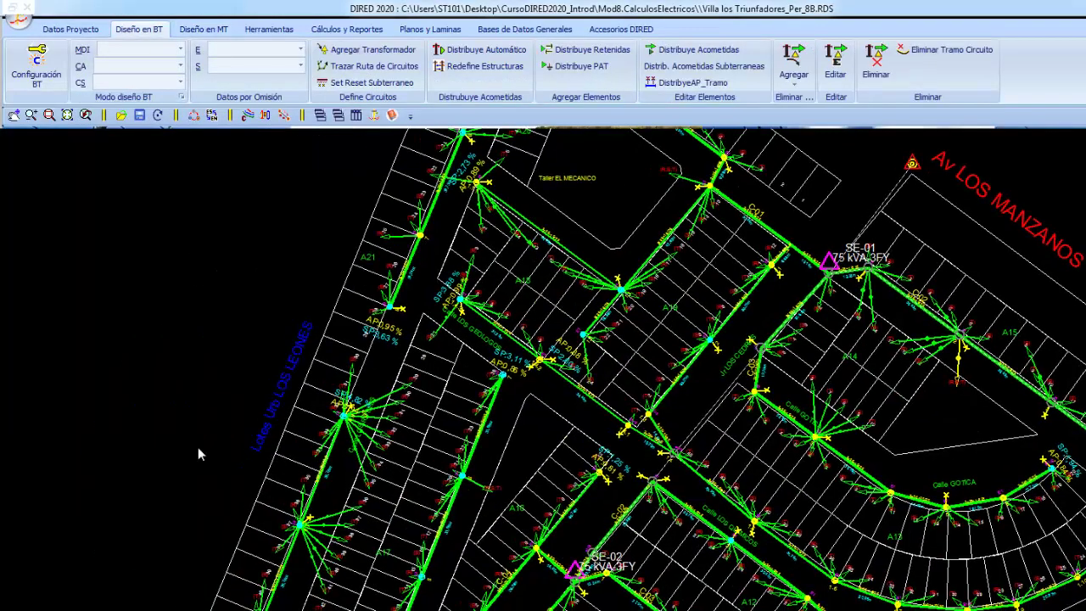
Revise the PD supply point's service voltage from 22,8 kV in medium-voltage design
scroll(327, 447, "up", 5)
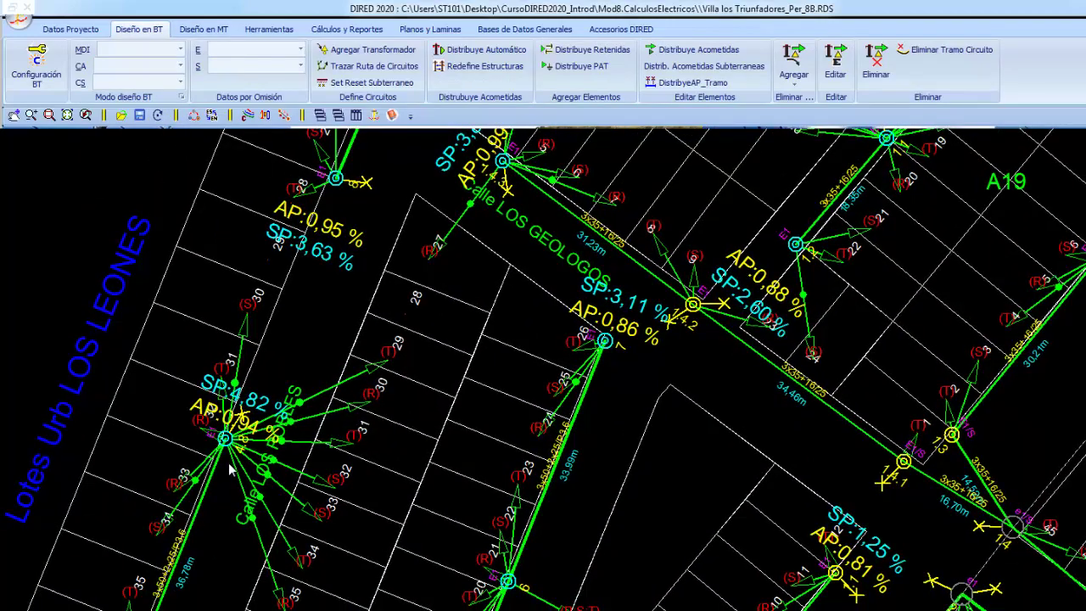
scroll(560, 458, "down", 3)
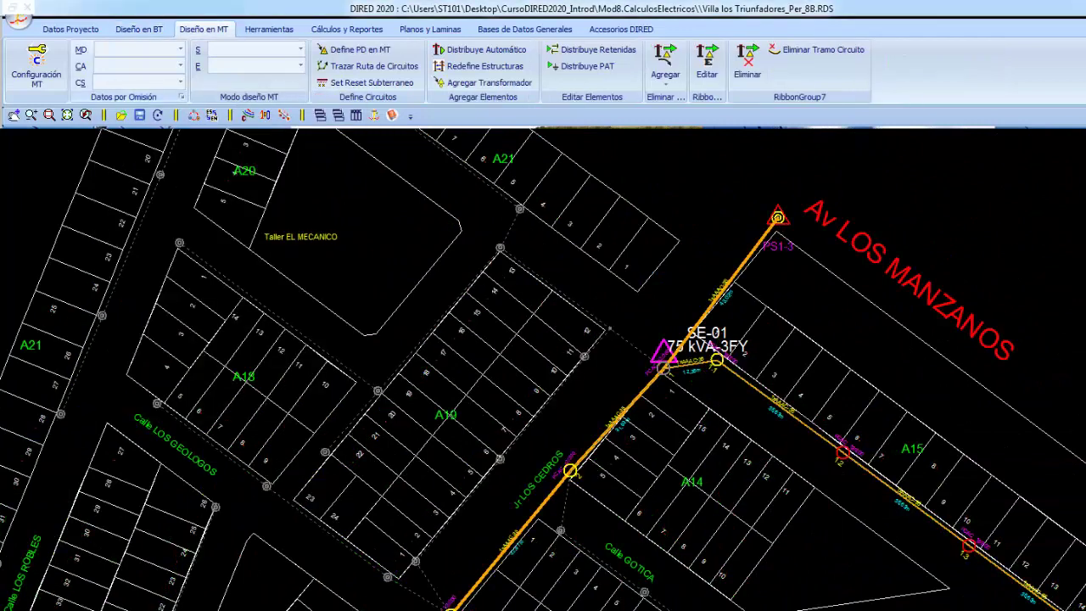
left_click(779, 220)
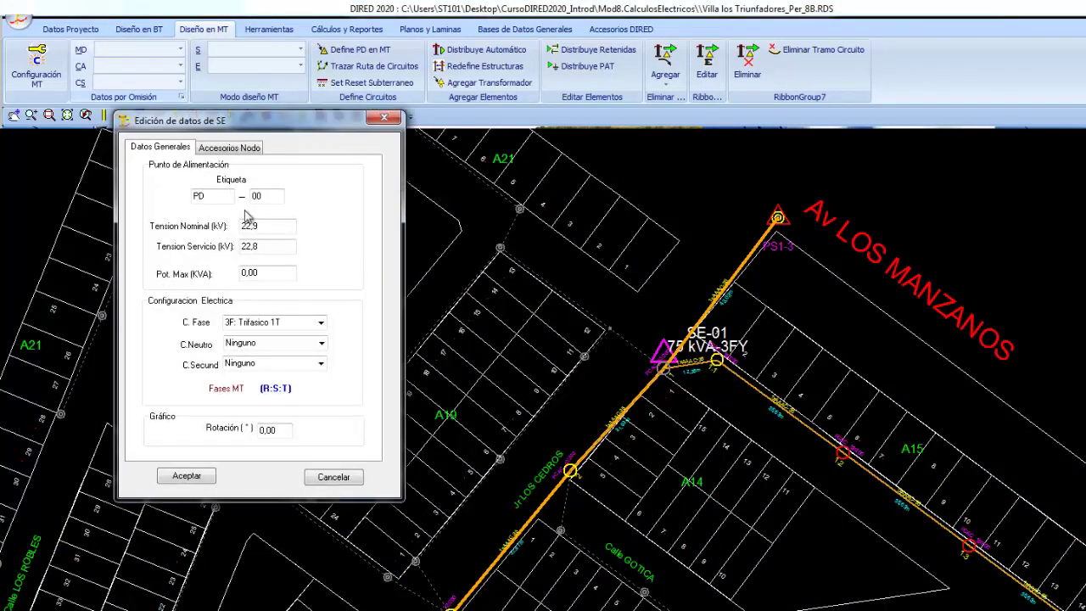
key("Return")
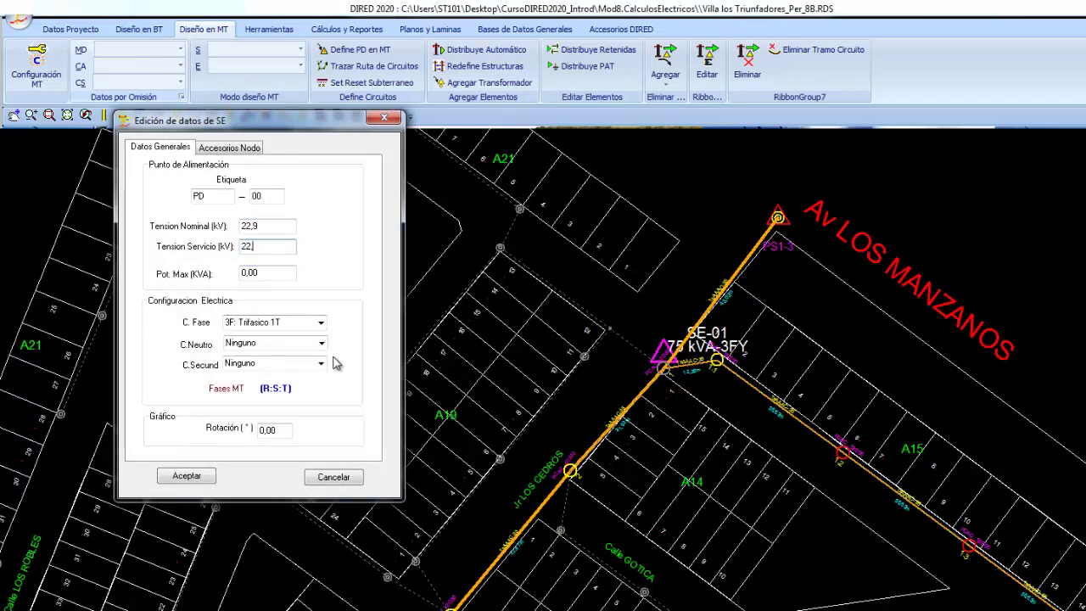
key("Return")
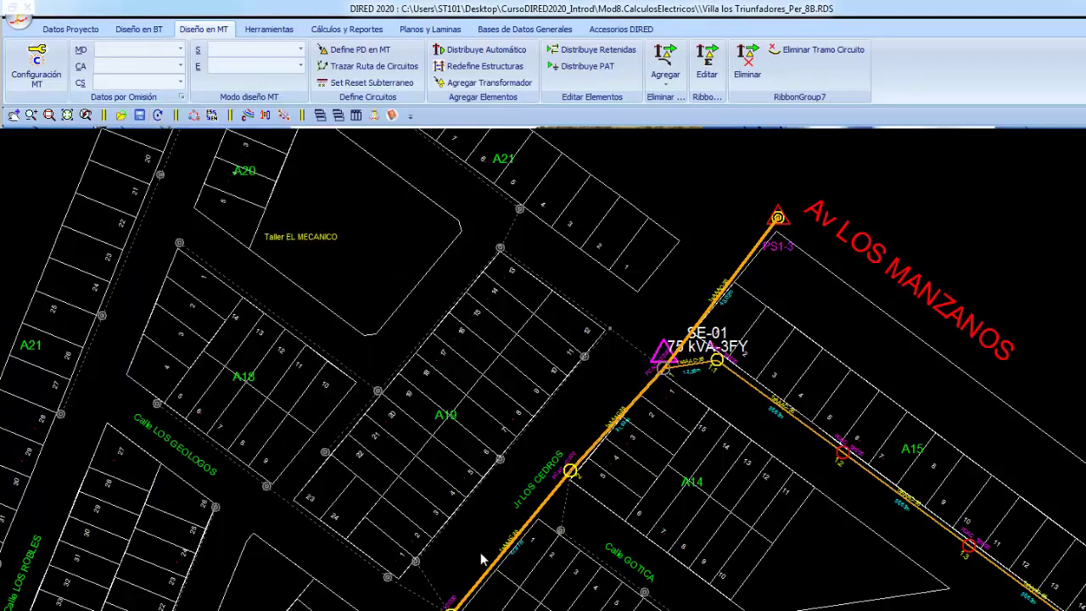
Locate transformer SE-02 and open its data: 75 kVA, tap 0, 375,0/216,5 V secondary
scroll(352, 445, "down", 2)
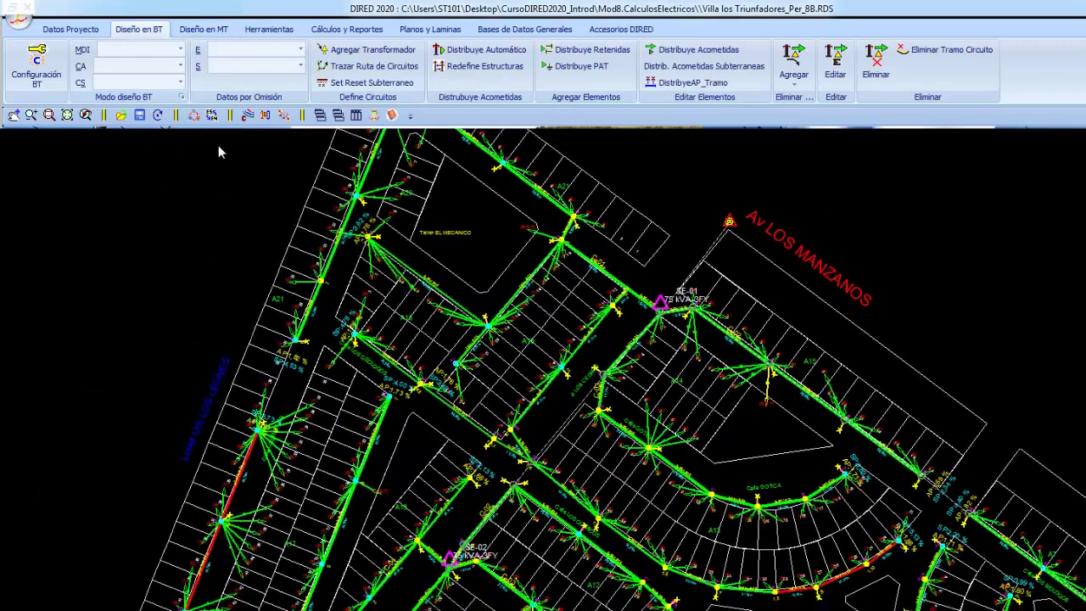
middle_click_drag(357, 479, 360, 377)
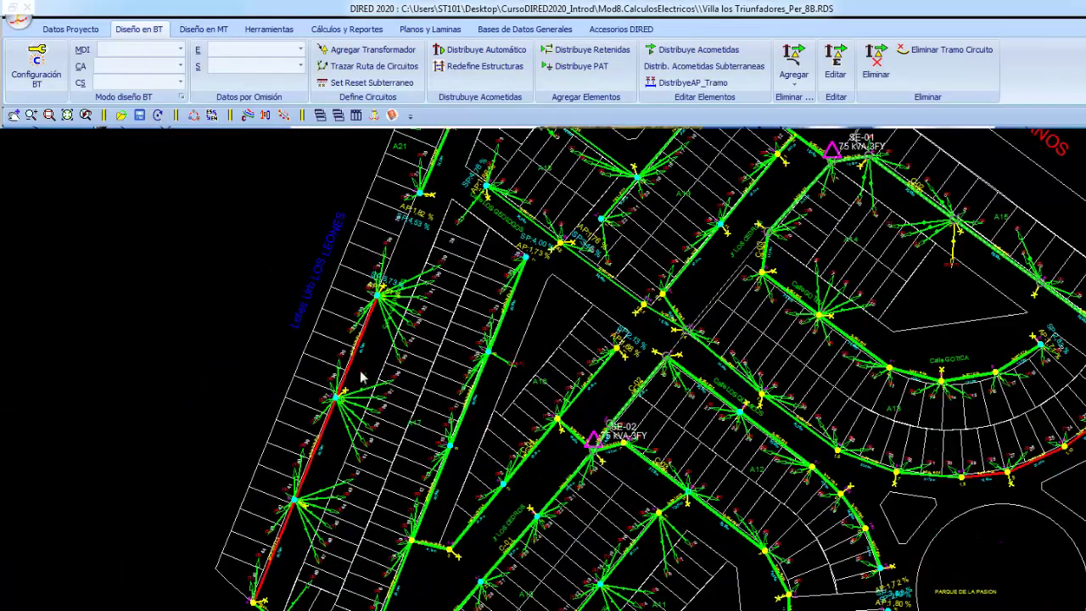
scroll(362, 307, "up", 2)
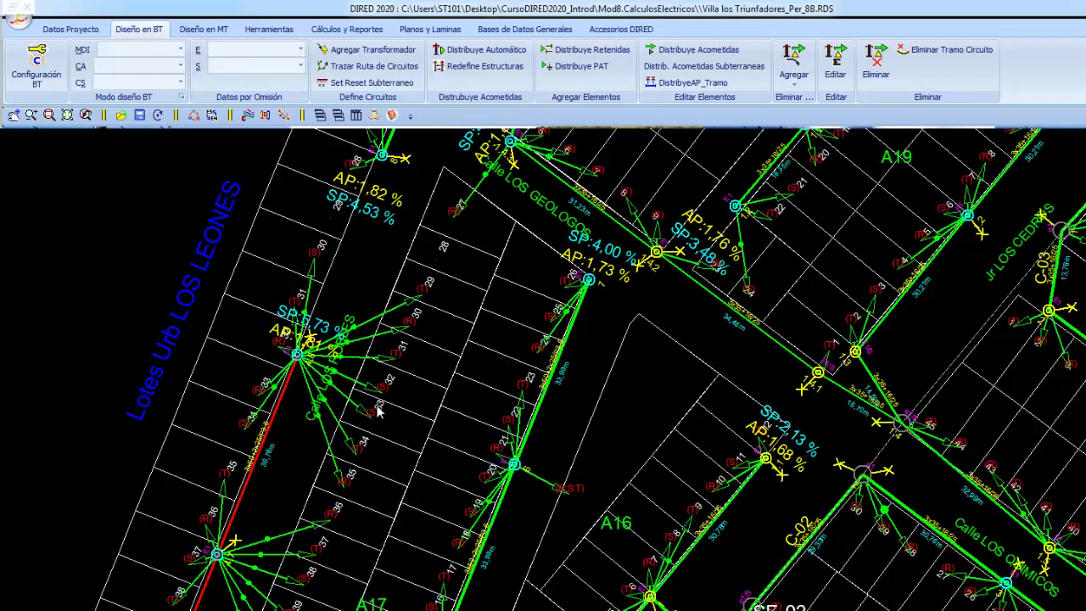
middle_click_drag(756, 507, 601, 387)
scroll(602, 396, "down", 1)
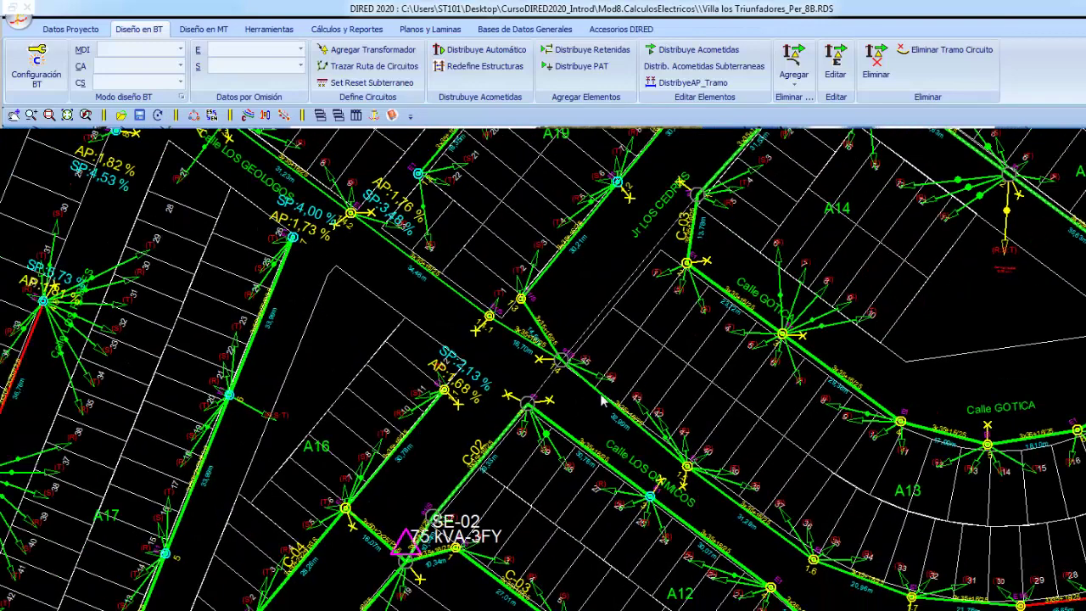
scroll(674, 400, "down", 1)
scroll(688, 383, "down", 1)
scroll(685, 388, "down", 1)
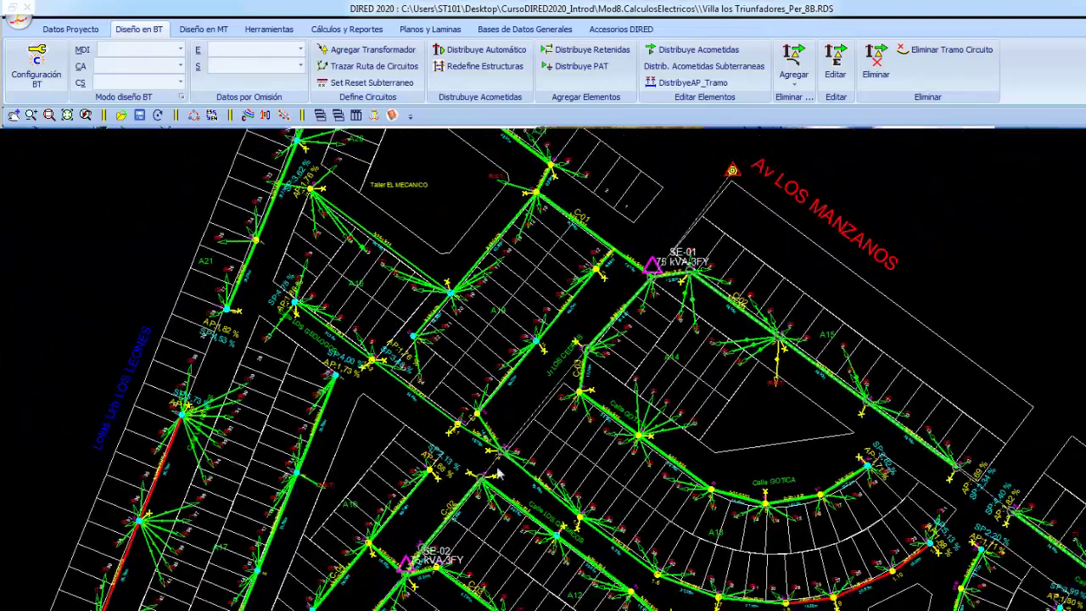
scroll(609, 361, "down", 1)
middle_click_drag(609, 362, 677, 296)
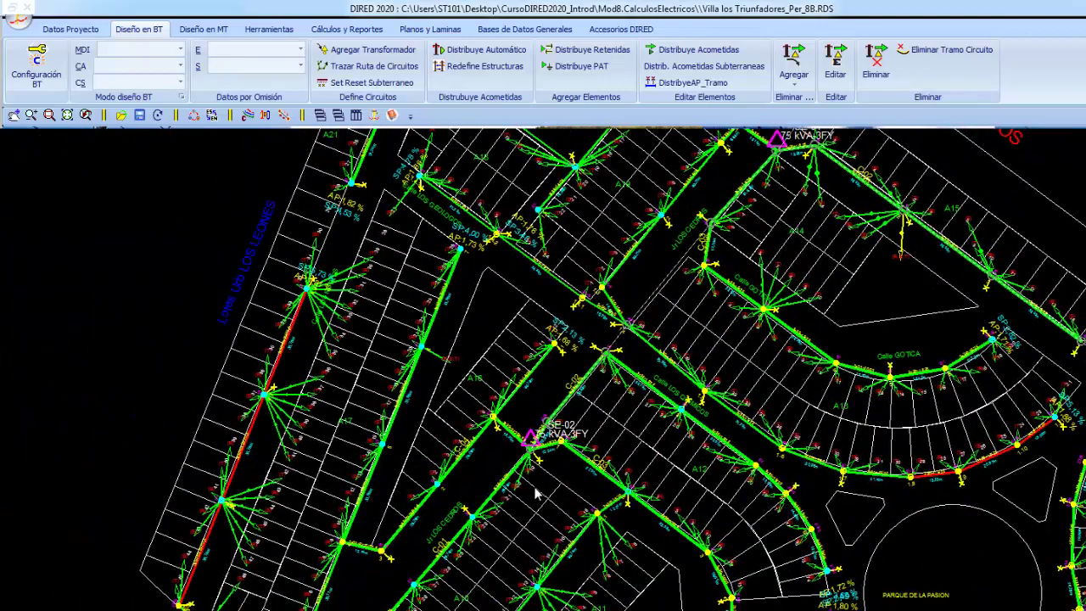
middle_click_drag(551, 455, 565, 383)
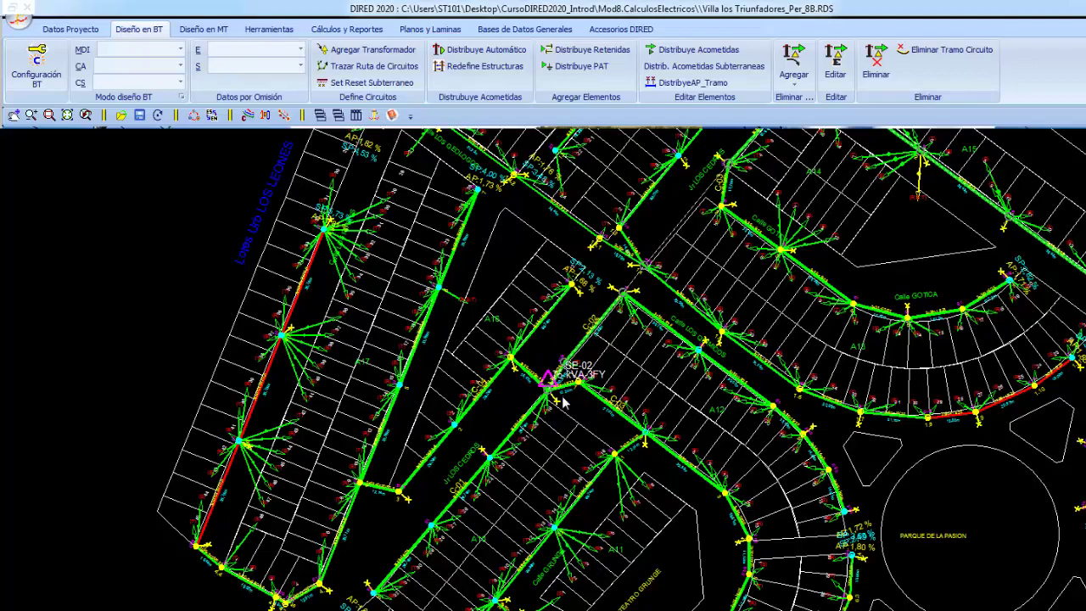
scroll(550, 398, "up", 2)
scroll(560, 398, "up", 2)
scroll(572, 401, "up", 1)
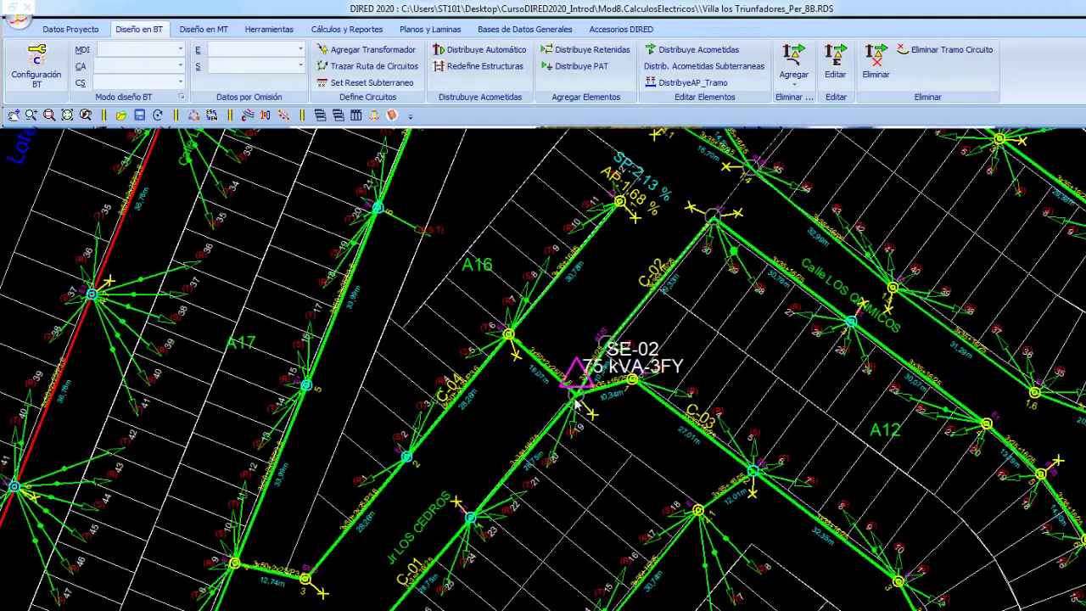
double_click(577, 401)
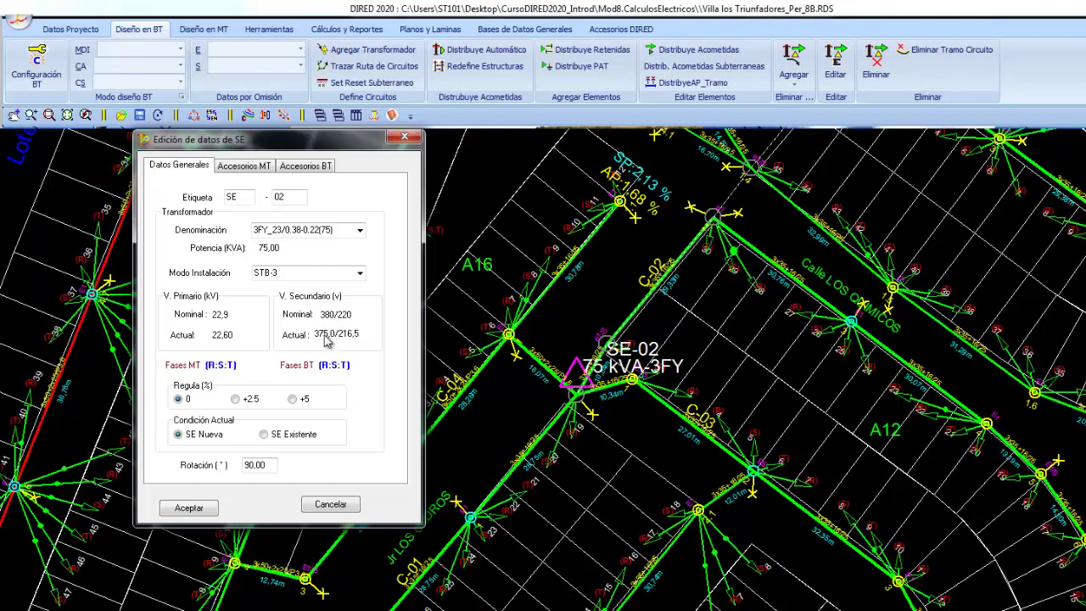
Set SE-02's tap regulation to +2.5 and reopen it to confirm 384,4/221,9 V secondary
left_click(235, 399)
key("Return")
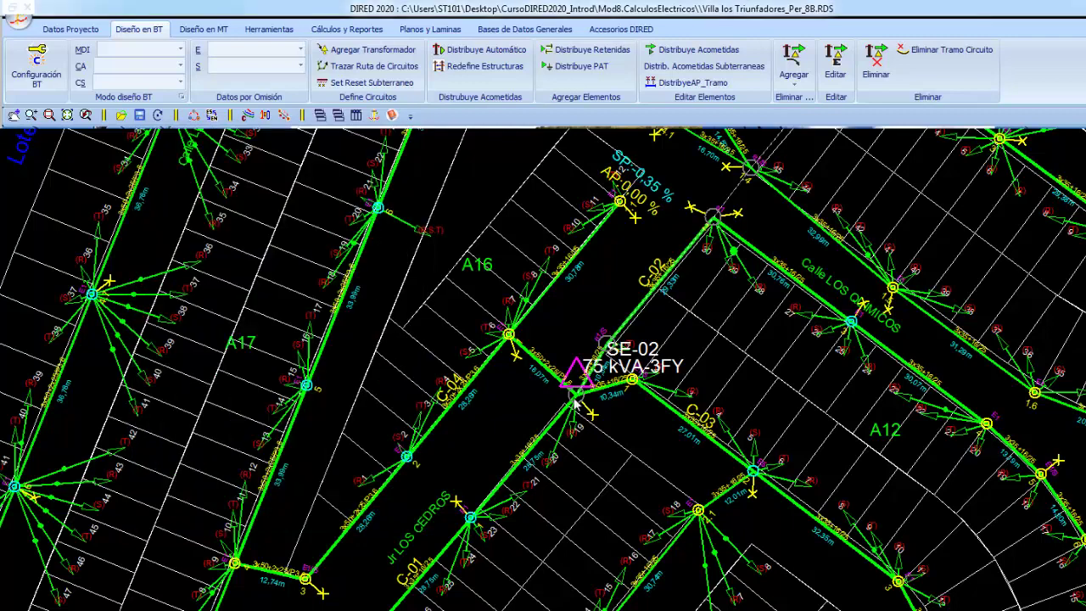
double_click(576, 404)
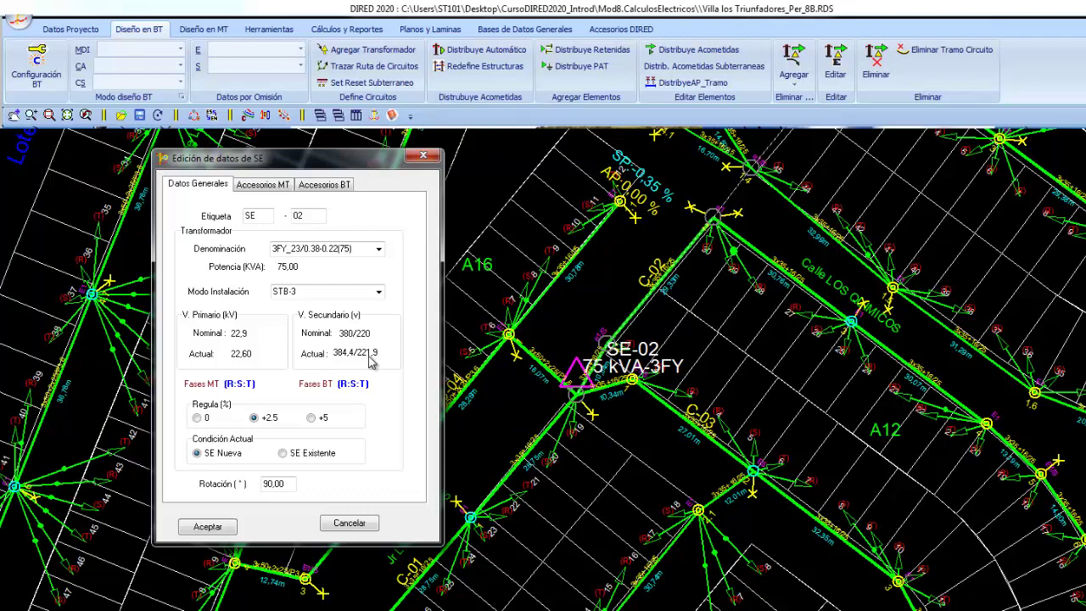
left_click_drag(324, 163, 509, 145)
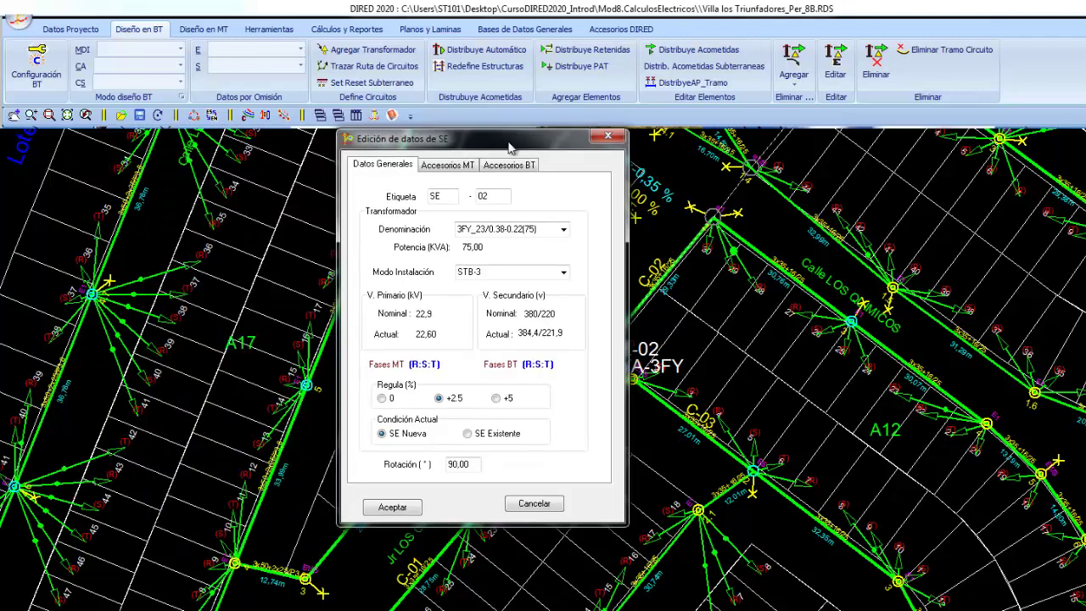
left_click(396, 509)
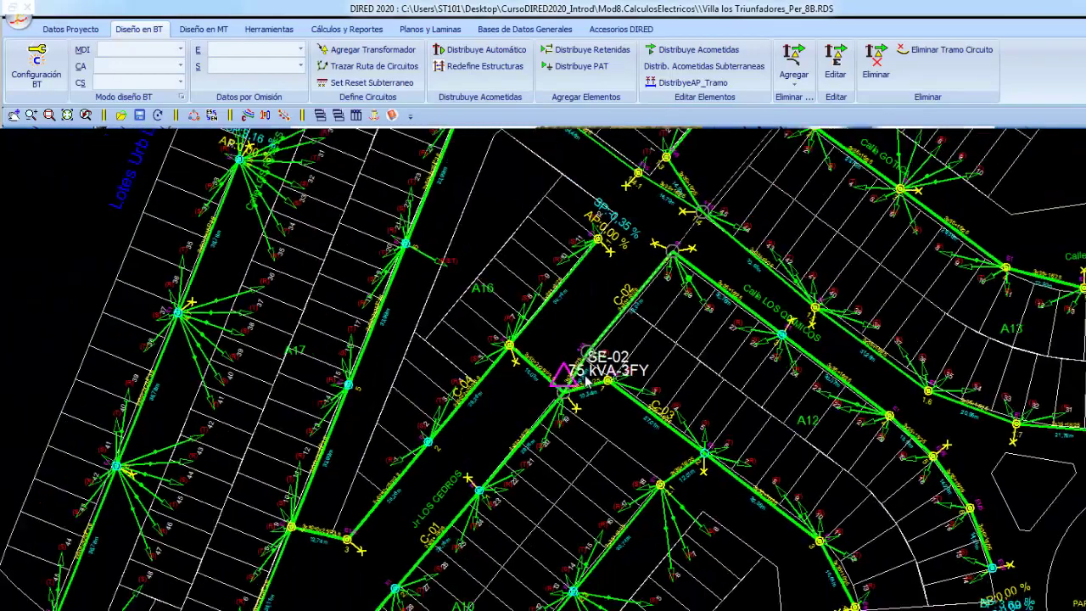
Reopen SE-02's data once more to check the +2,5 tap, then close it
scroll(550, 376, "down", 1)
scroll(299, 422, "up", 1)
scroll(299, 422, "up", 1)
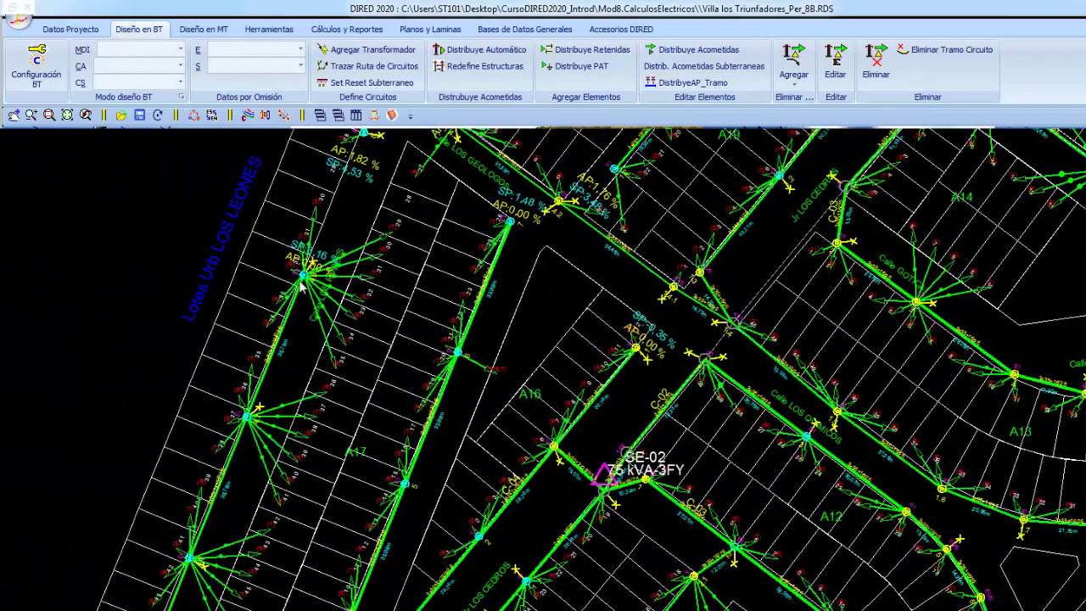
scroll(303, 284, "up", 2)
scroll(327, 321, "up", 2)
scroll(327, 320, "up", 1)
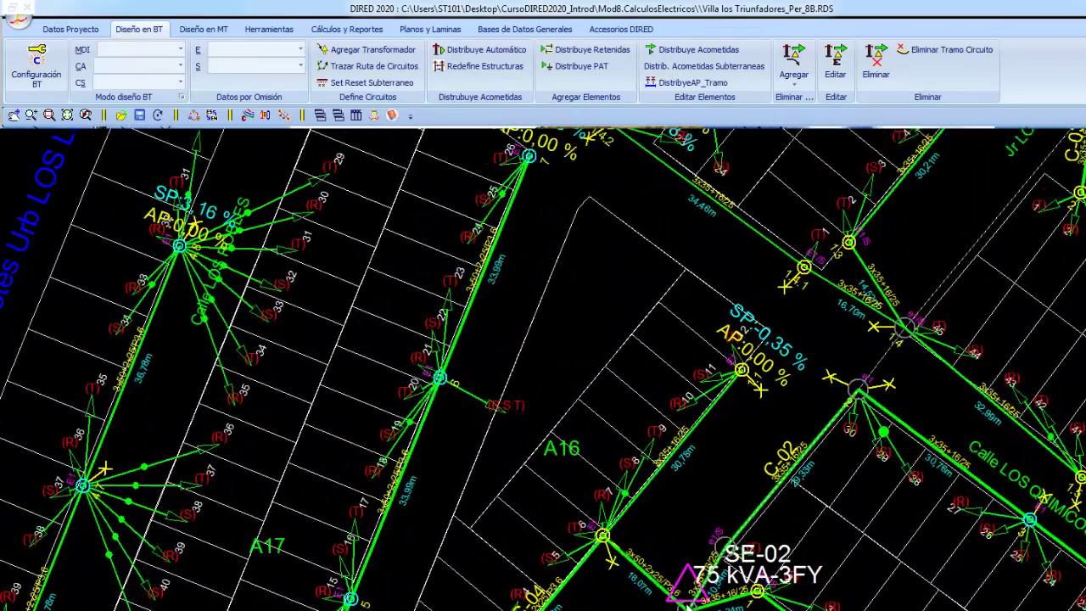
left_click(565, 509)
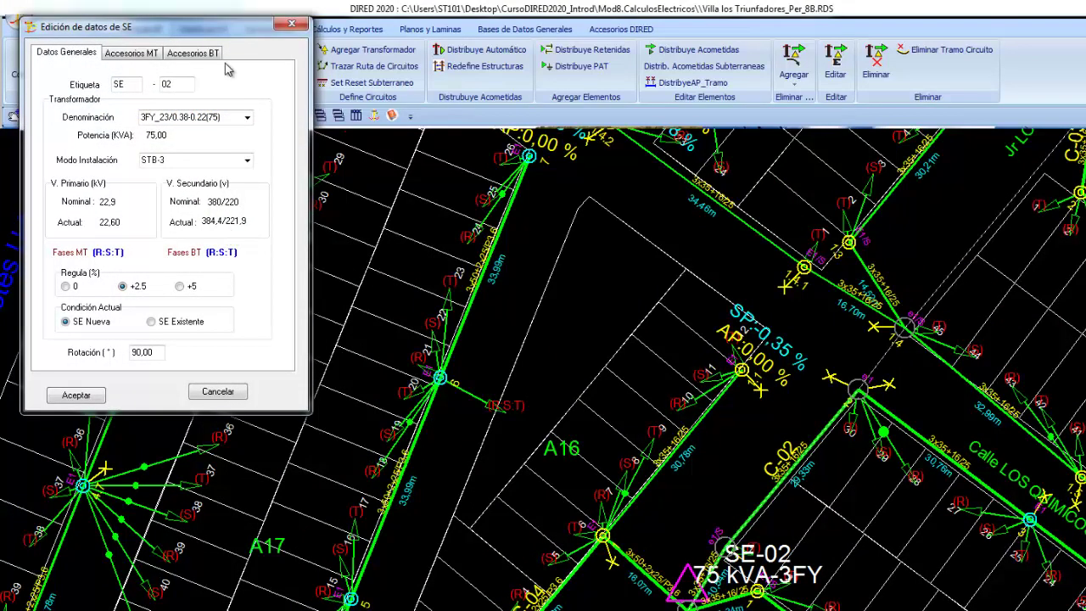
left_click_drag(219, 34, 599, 185)
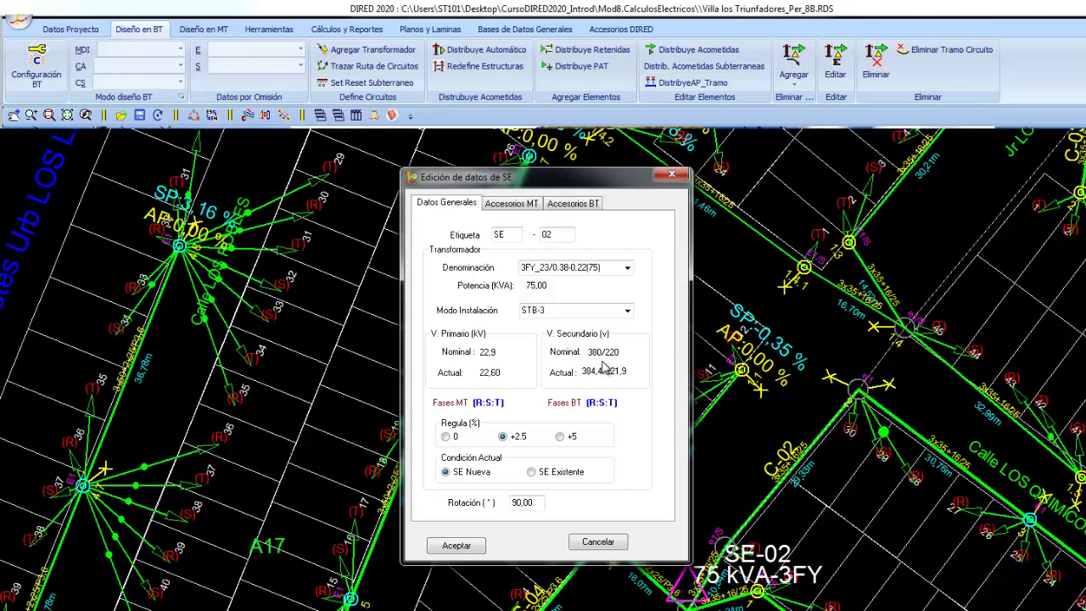
left_click(462, 544)
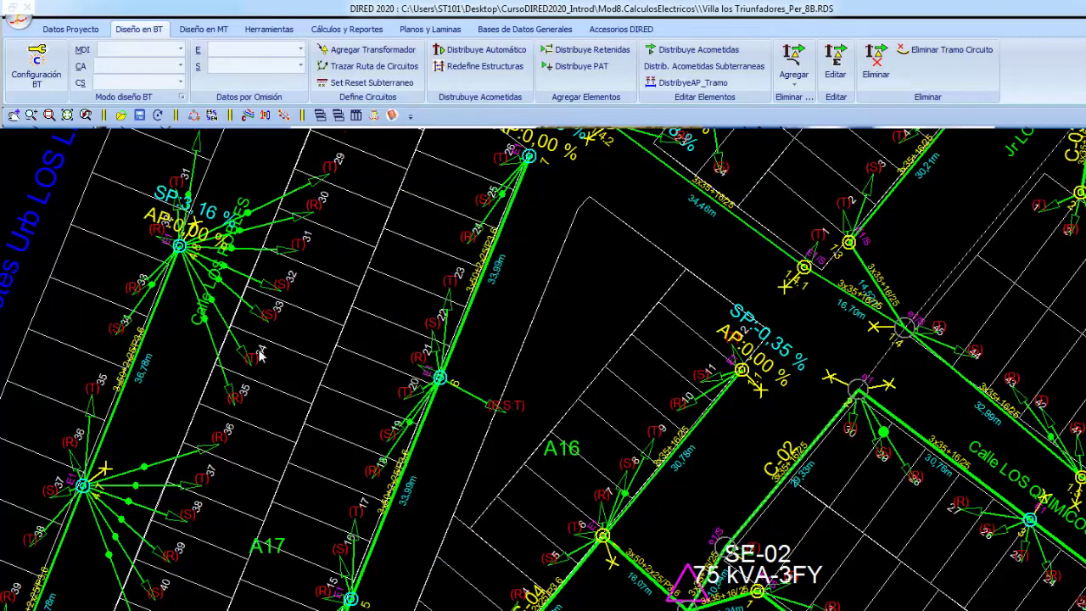
scroll(260, 355, "up", 2)
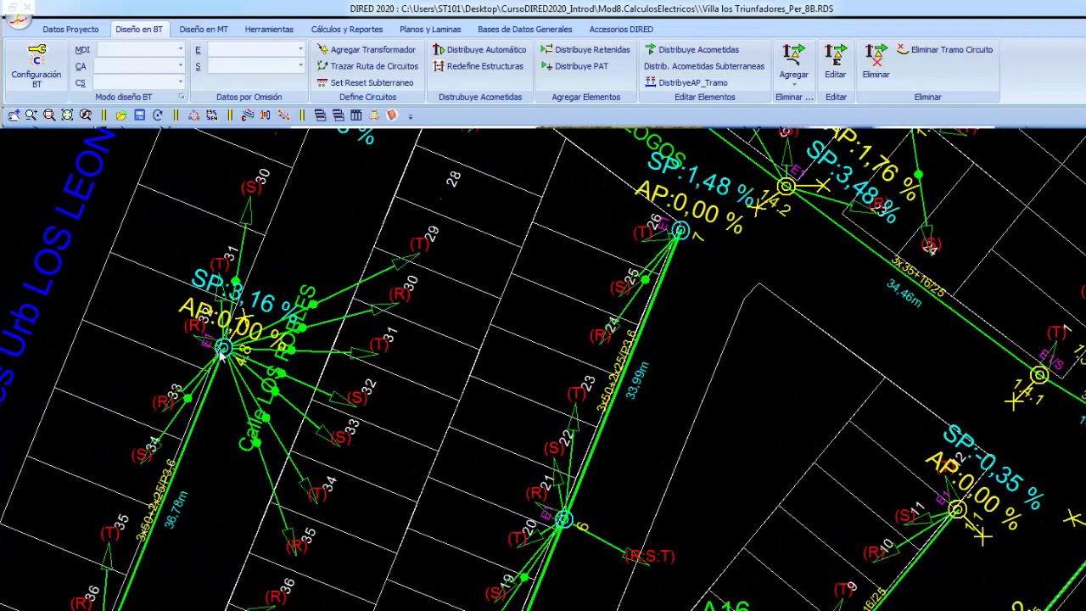
Open the low-voltage drop table and show the results for transformer 3
left_click(324, 30)
left_click(93, 49)
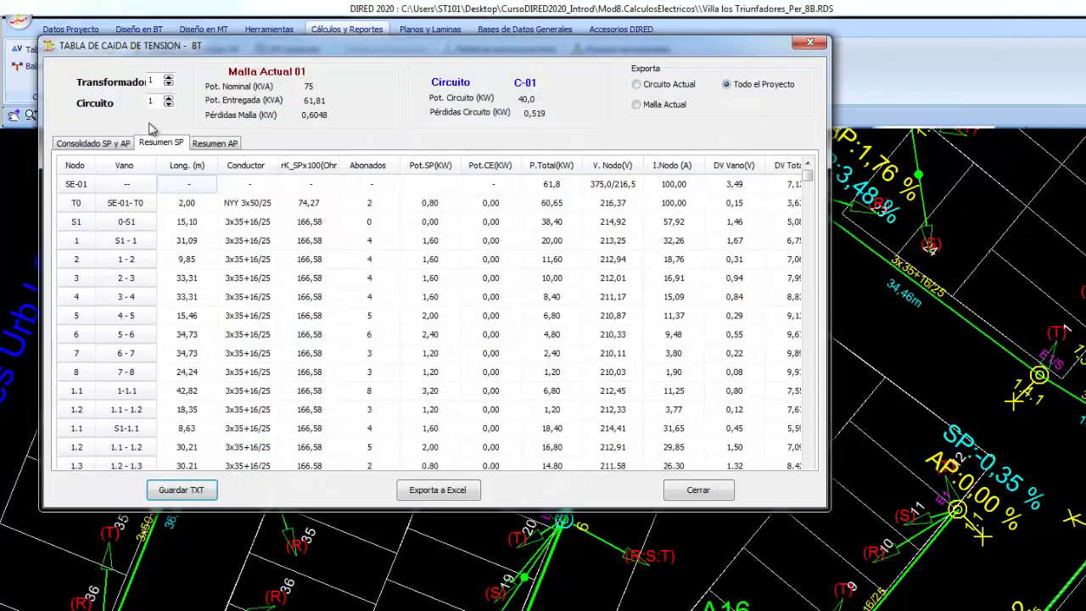
left_click(257, 206)
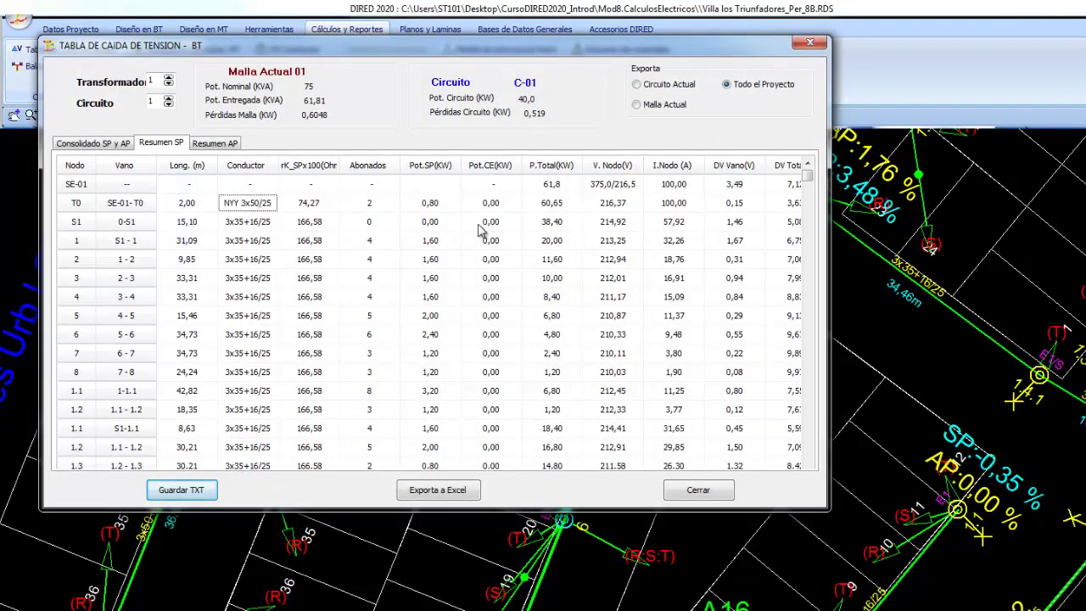
key("Right")
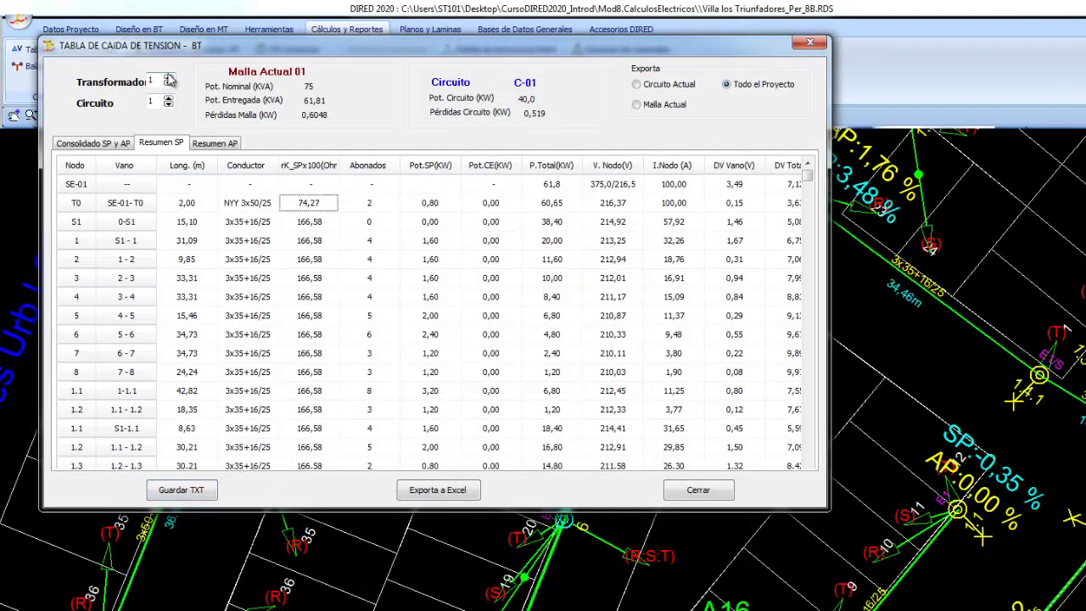
left_click(170, 78)
left_click(170, 78)
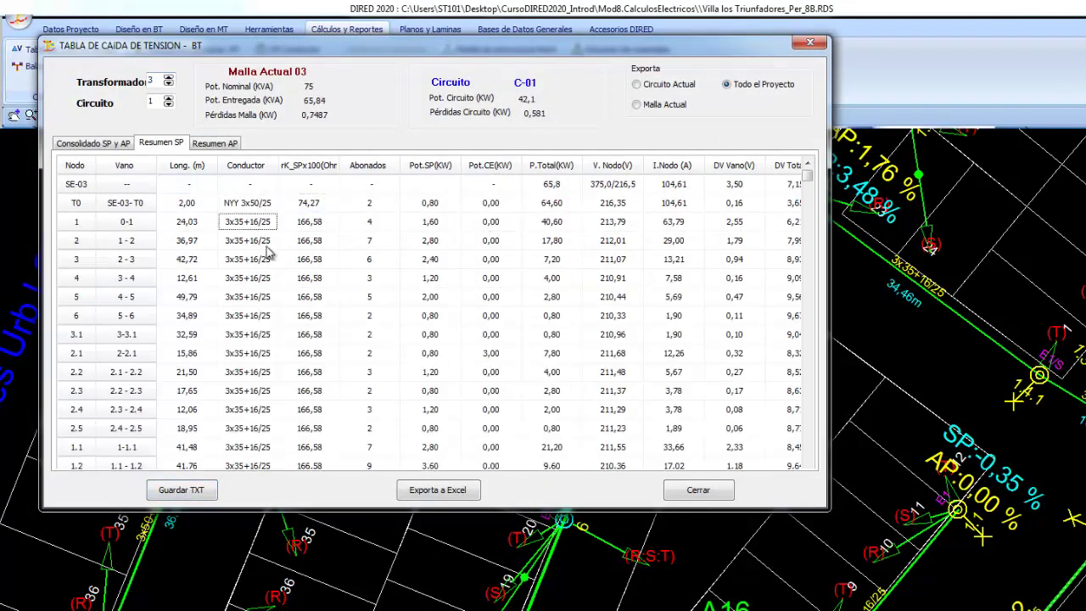
Inspect the Caida (%) and DV Total values at SE-02 and nodes 2 and 3
key("Right")
key("Right")
key("Right")
key("Right")
key("Right")
key("Right")
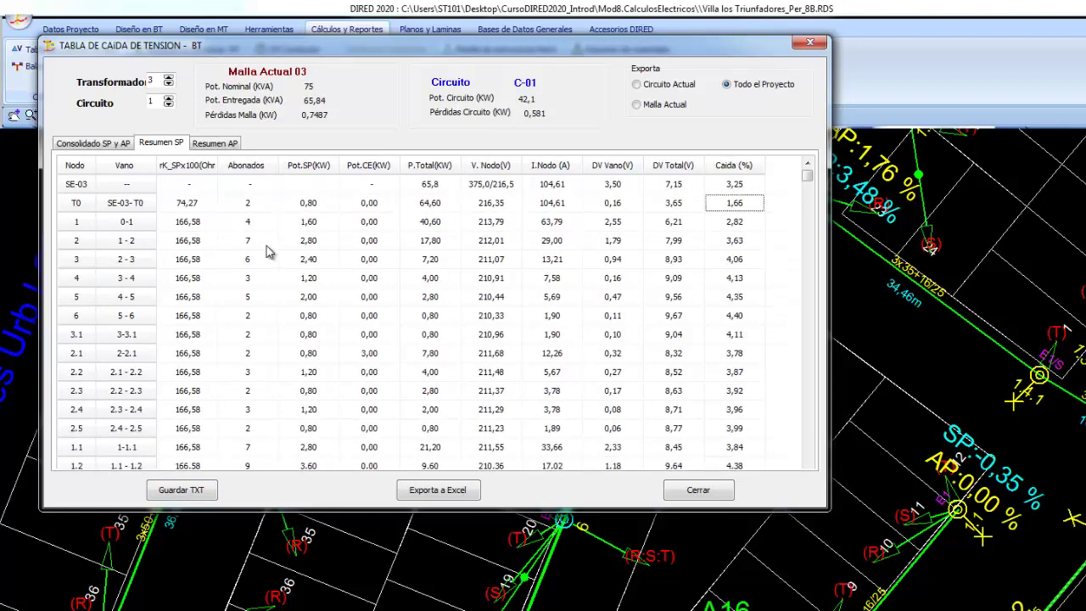
key("Up")
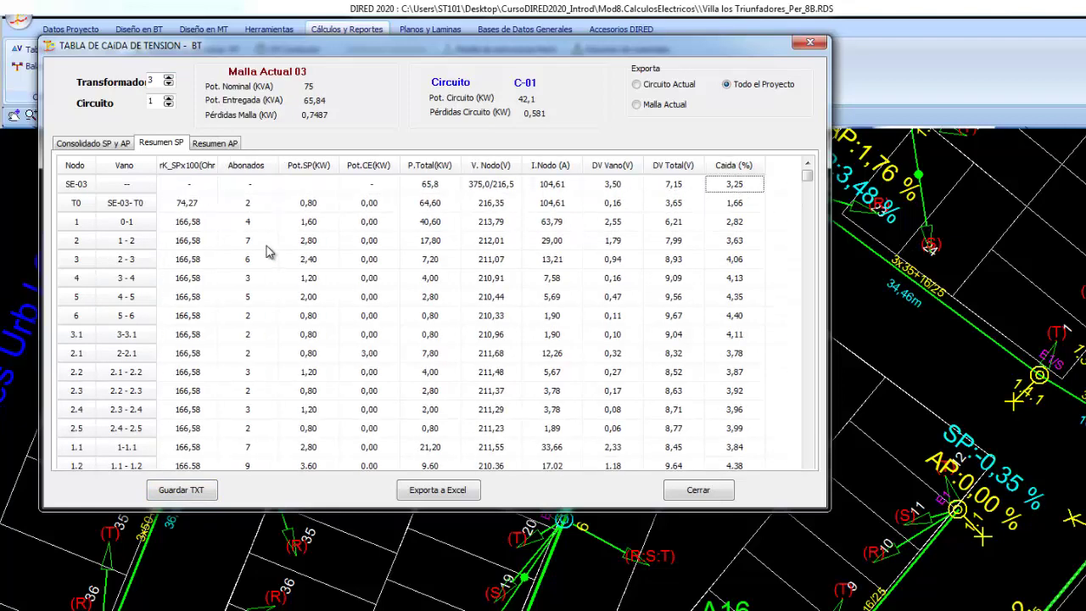
key("Down")
key("Down")
key("Down")
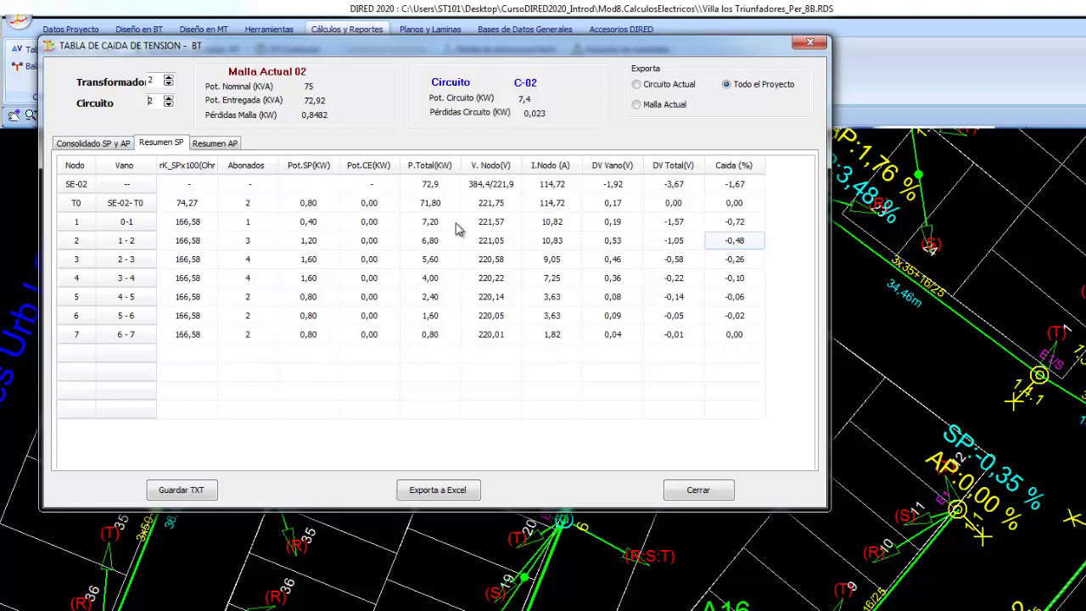
left_click(721, 192)
key("Left")
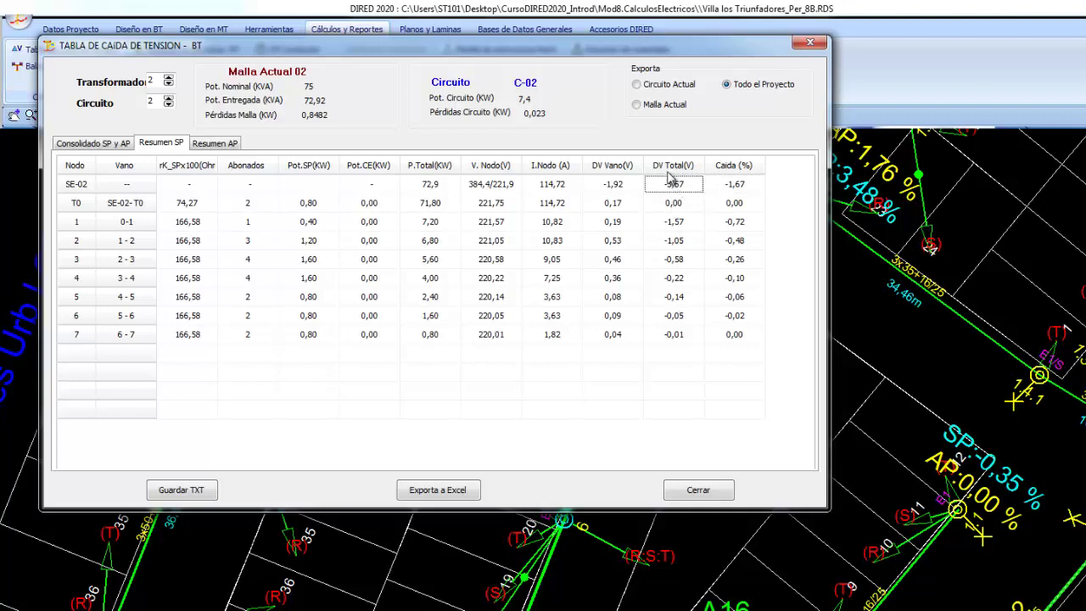
left_click(683, 261)
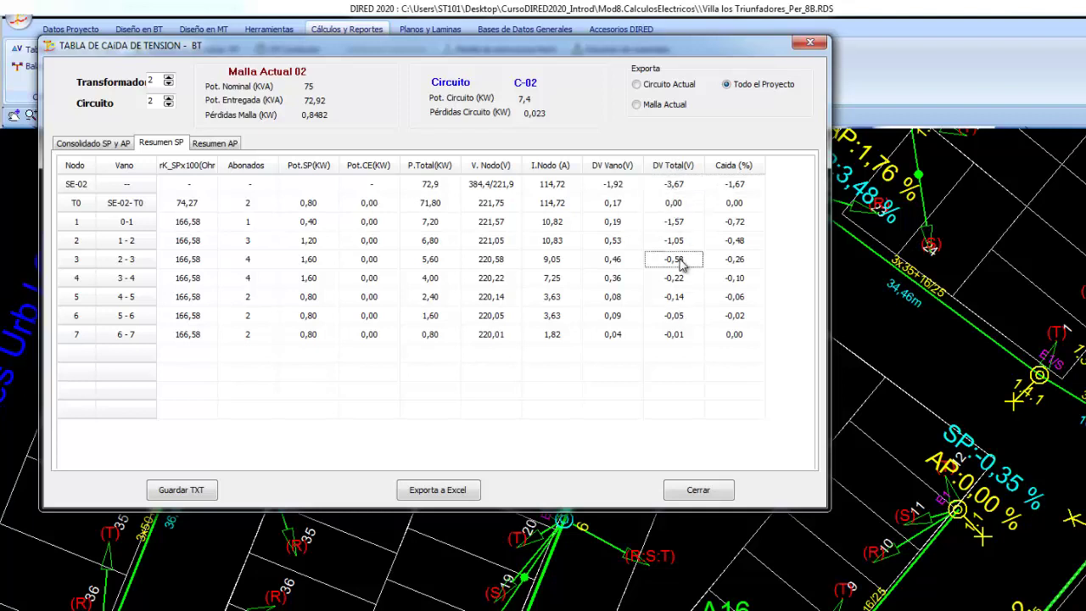
key("Up")
Check total drops at T0, nodes 1 and 4 and SE-02 (-3,67), then close the table
left_click(684, 185)
left_click(684, 204)
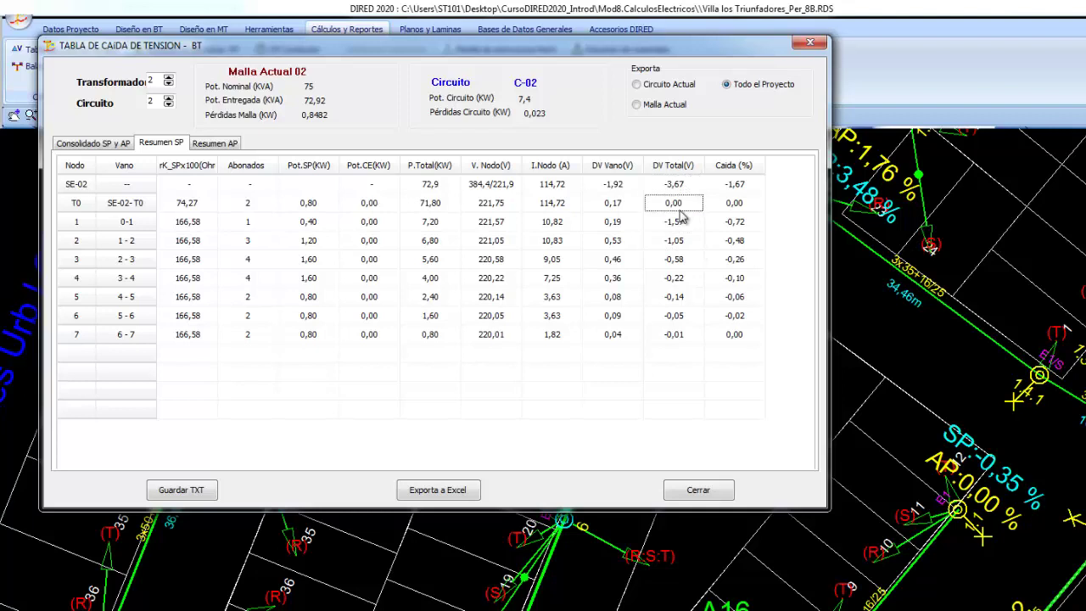
left_click(683, 223)
left_click(677, 187)
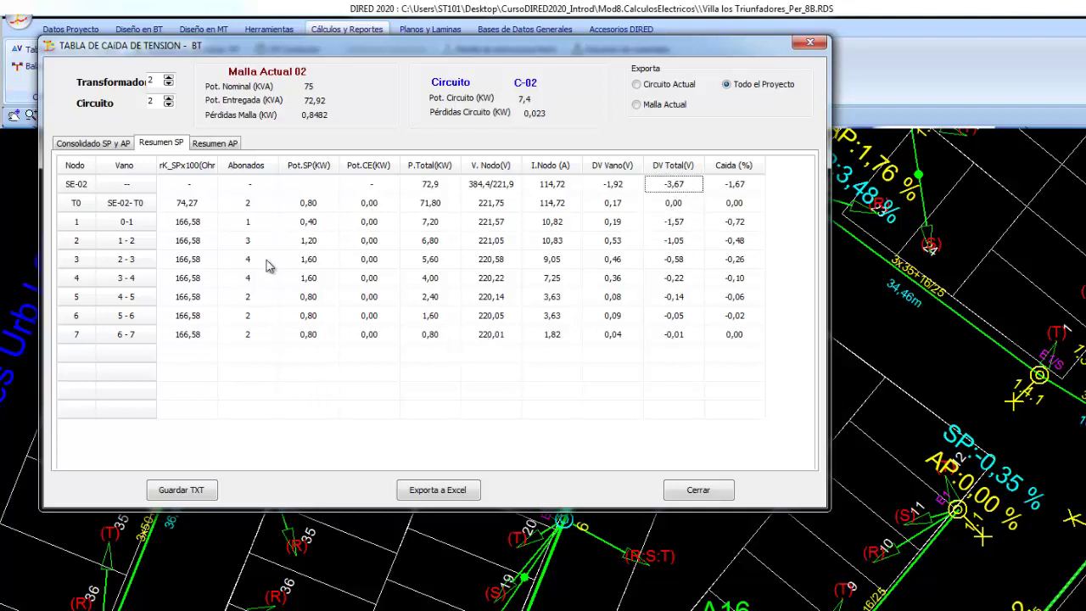
left_click(674, 280)
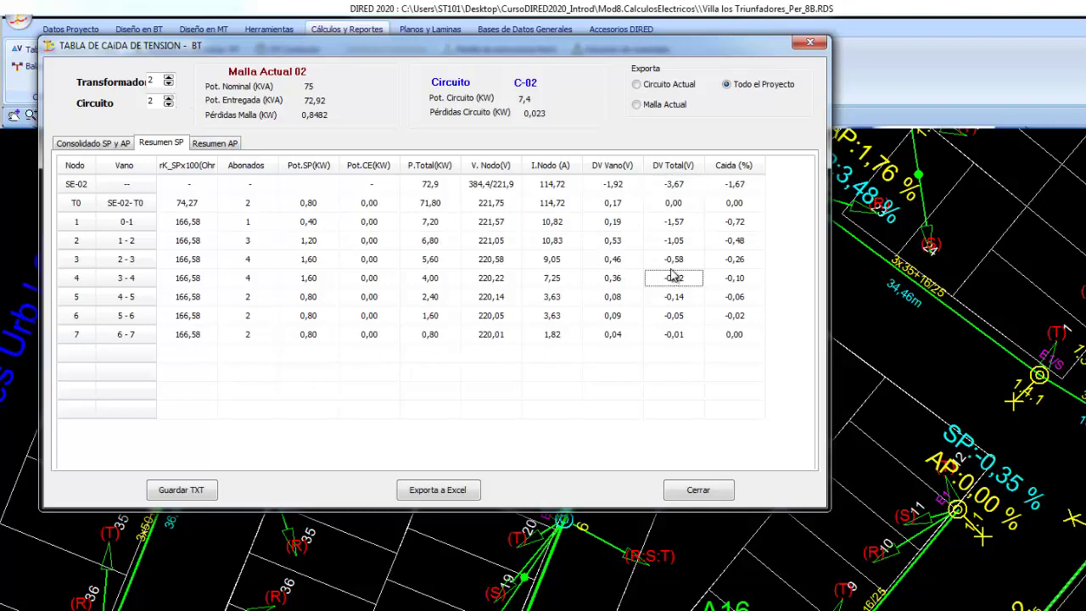
left_click(683, 490)
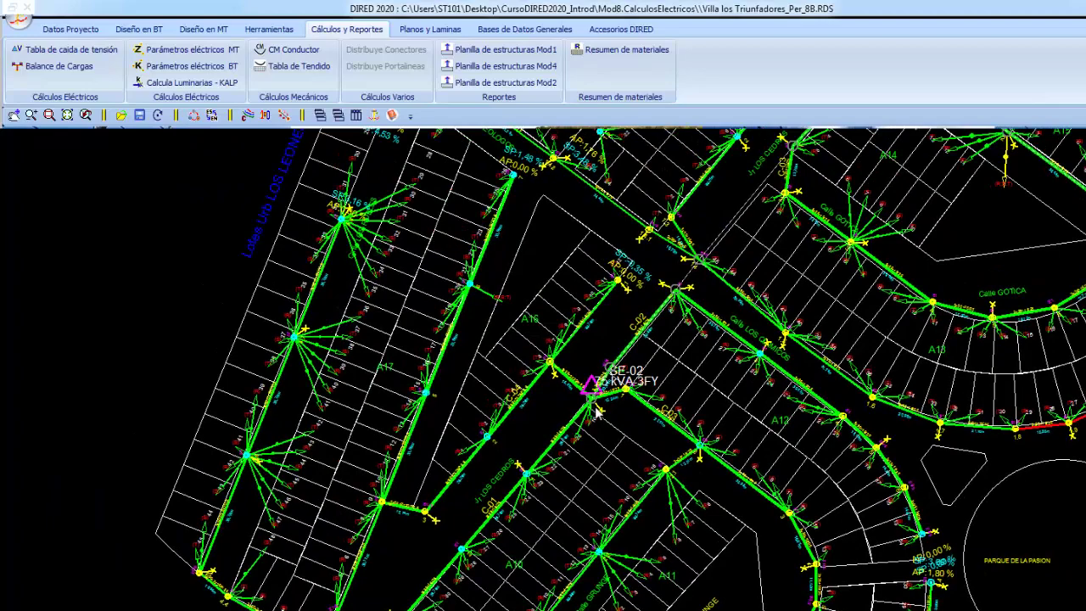
Zoom in around SE-02 and pan to centre its C-04 and C-01 feeders
scroll(597, 411, "down", 3)
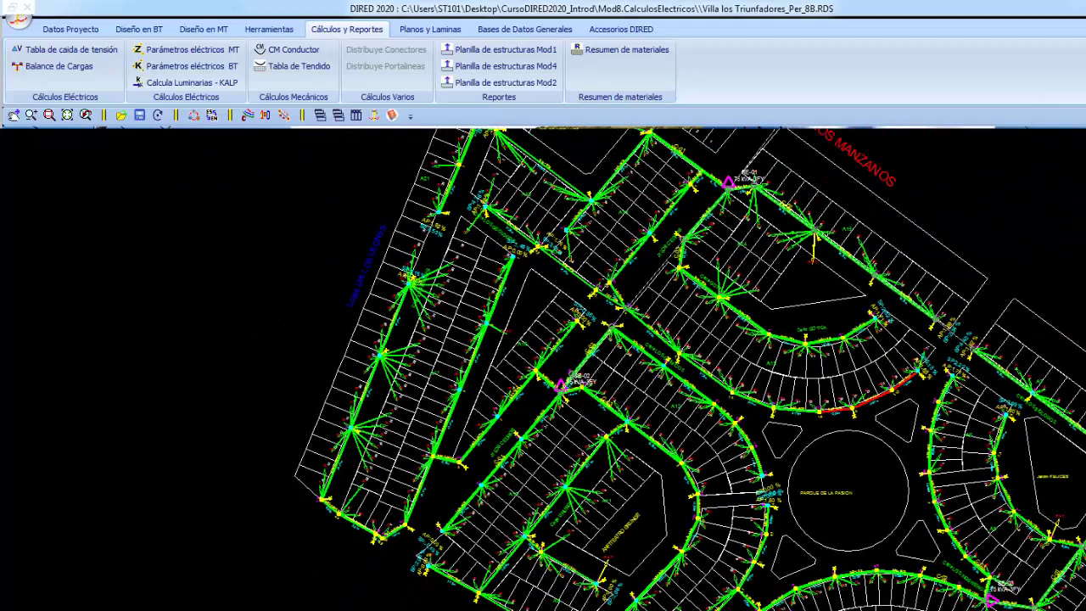
scroll(530, 405, "up", 3)
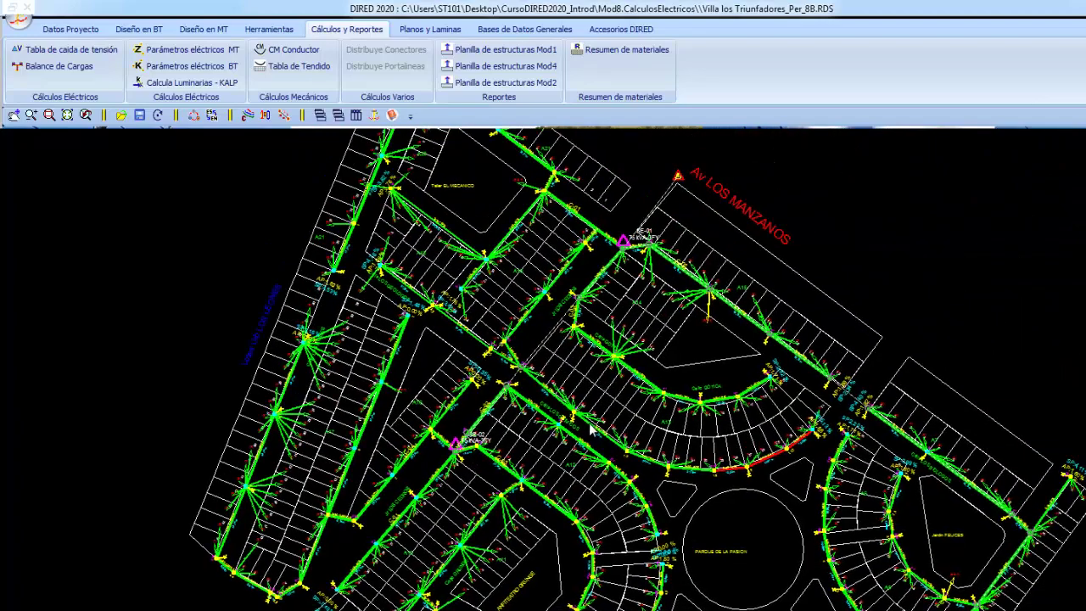
scroll(529, 406, "up", 3)
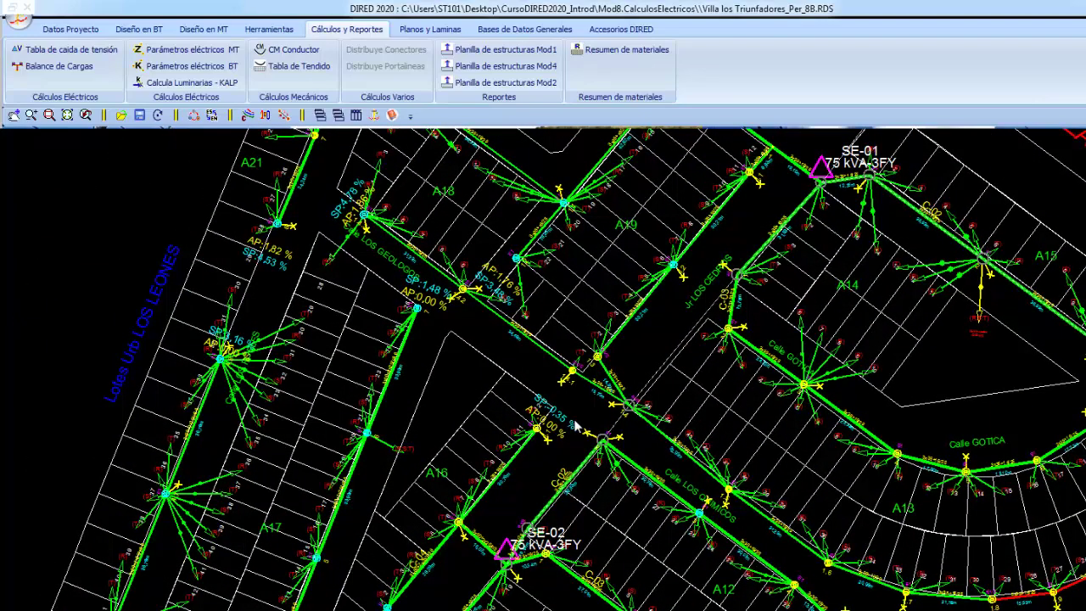
scroll(475, 424, "up", 1)
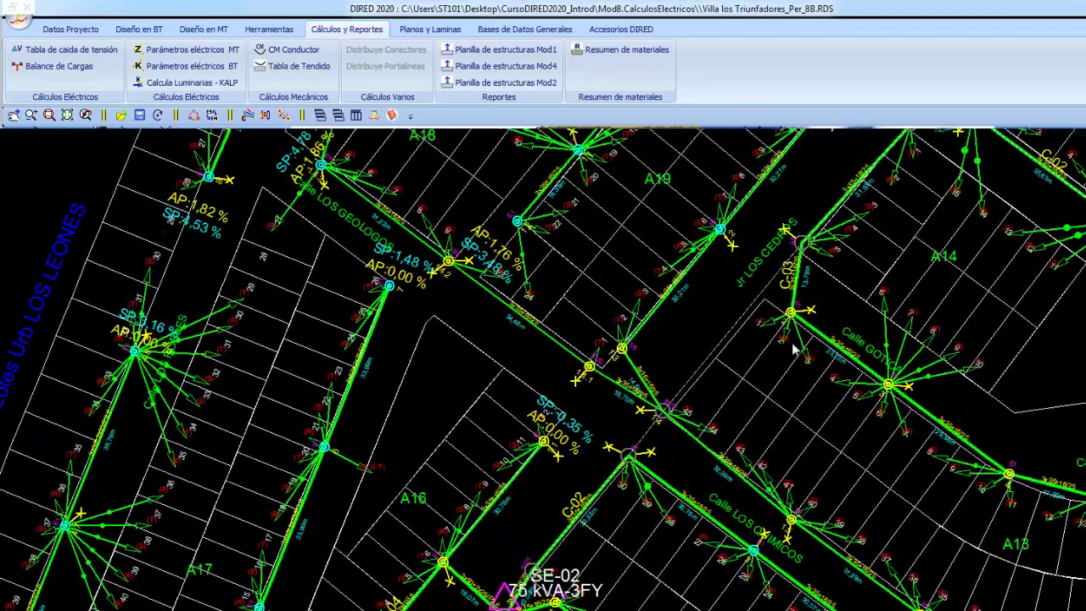
scroll(471, 428, "up", 1)
scroll(467, 430, "up", 1)
scroll(465, 430, "up", 1)
middle_click_drag(461, 424, 551, 309)
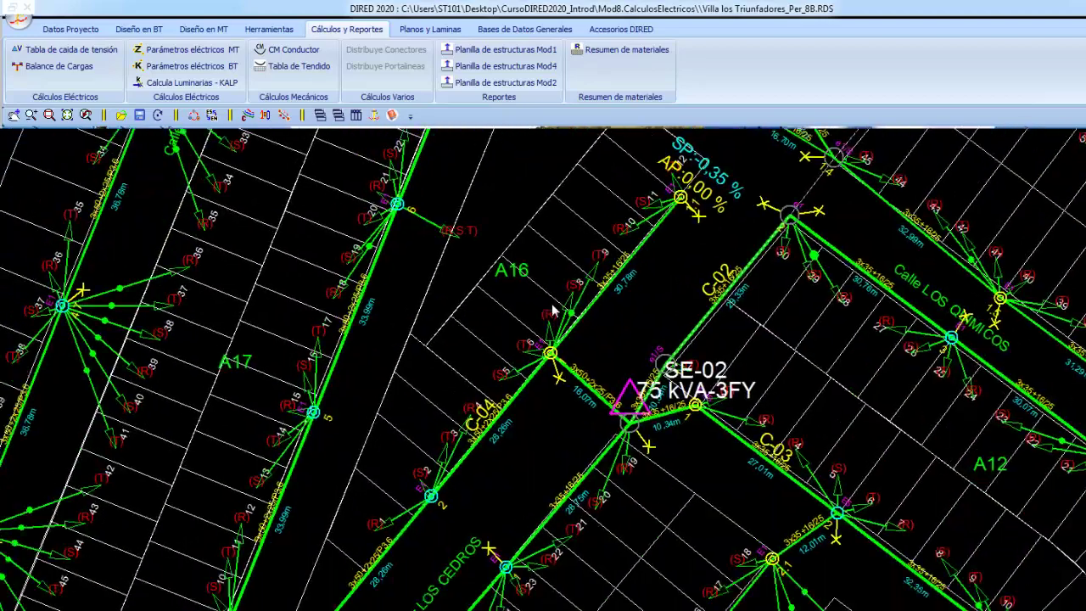
middle_click_drag(464, 456, 496, 416)
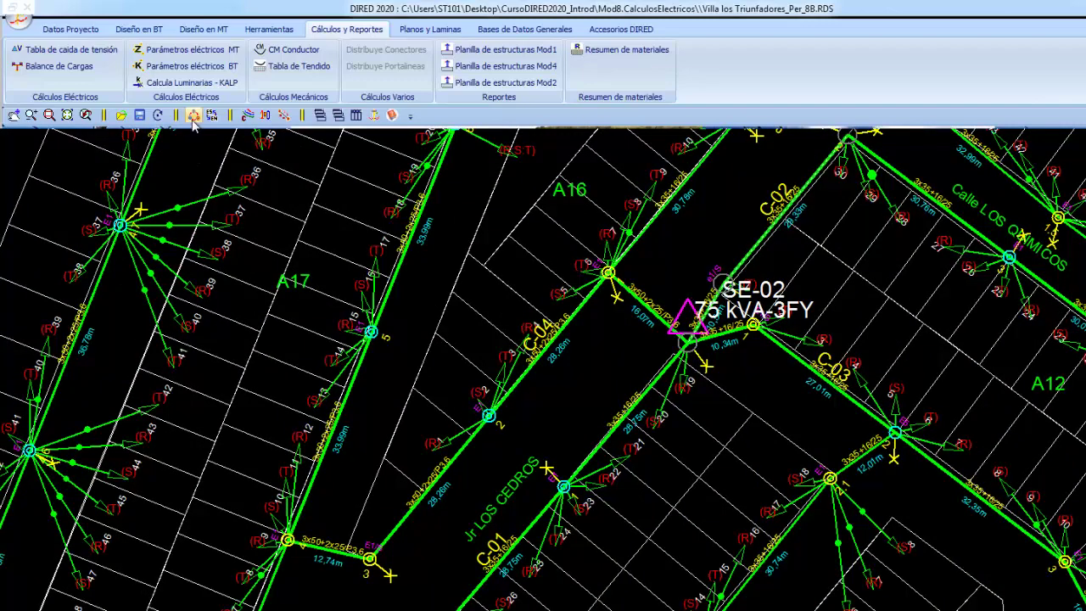
In Configuración General, tick Ocultar Catastro and Ocultar Acometidas and apply
left_click(246, 115)
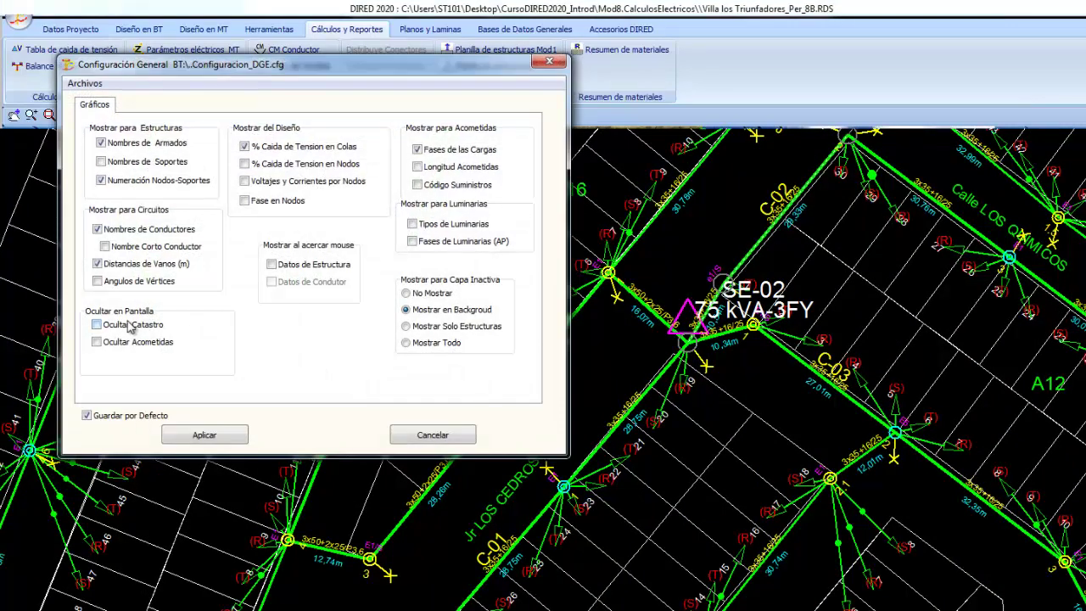
left_click(129, 325)
left_click(110, 348)
left_click(206, 436)
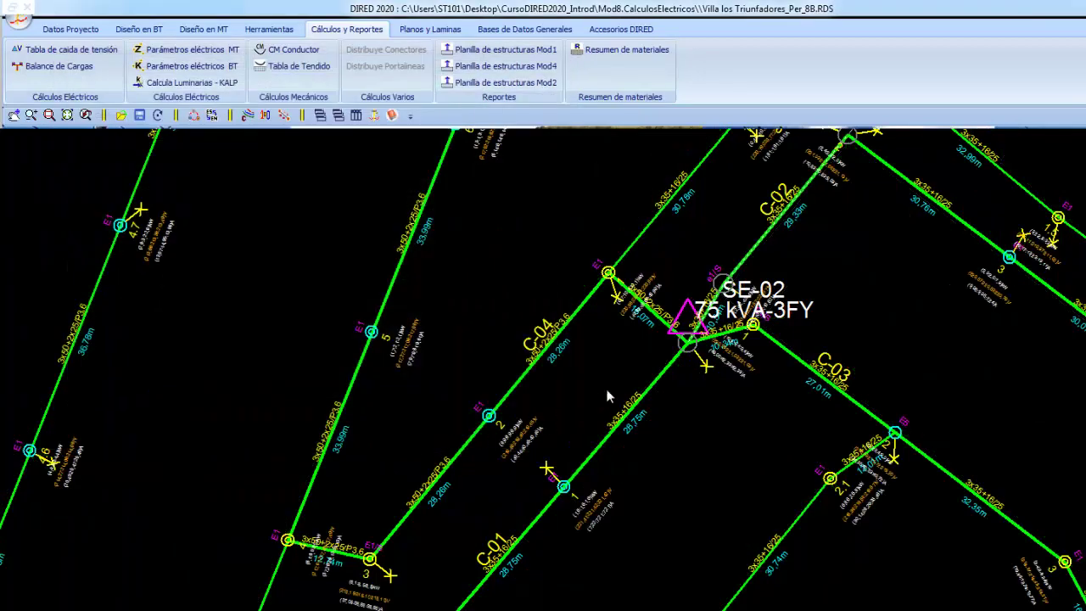
Zoom in and back out to read node 1's voltage label
scroll(608, 395, "up", 3)
scroll(457, 489, "up", 2)
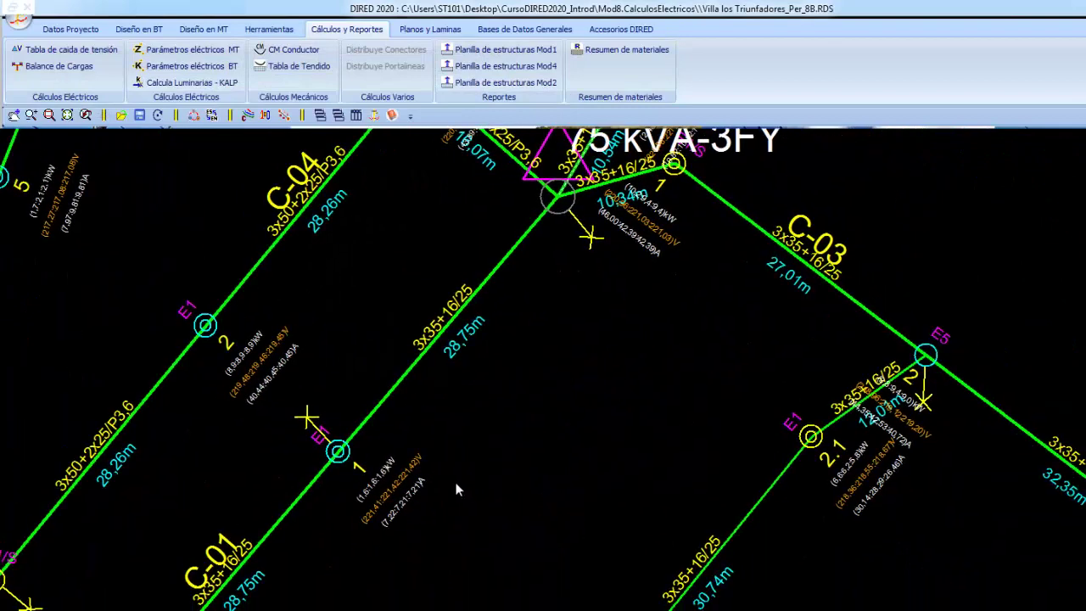
scroll(456, 488, "up", 1)
scroll(443, 466, "up", 1)
scroll(411, 354, "up", 1)
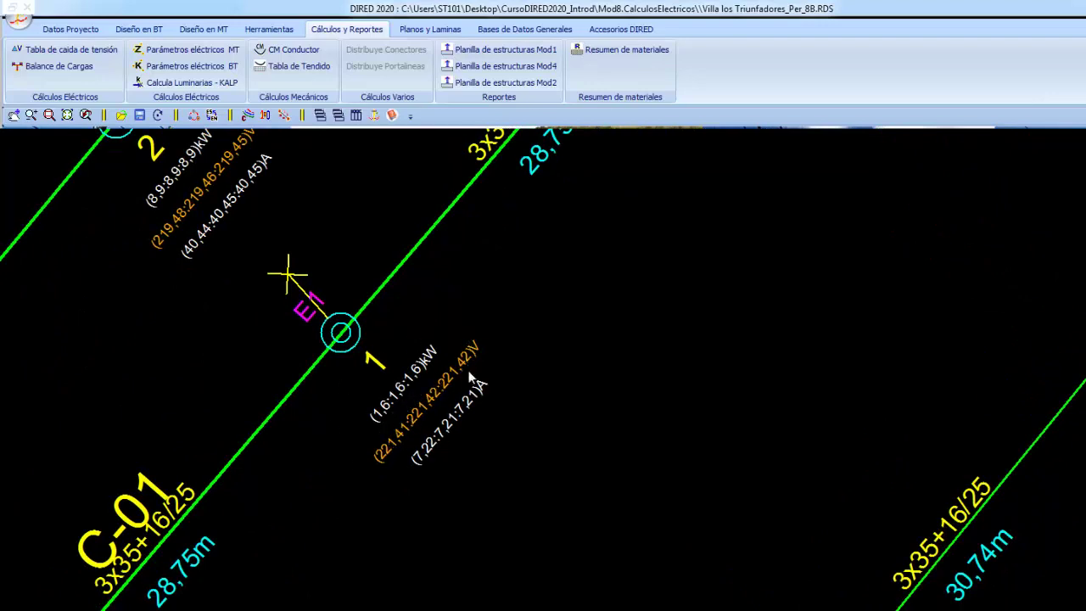
scroll(458, 428, "down", 1)
scroll(492, 374, "down", 1)
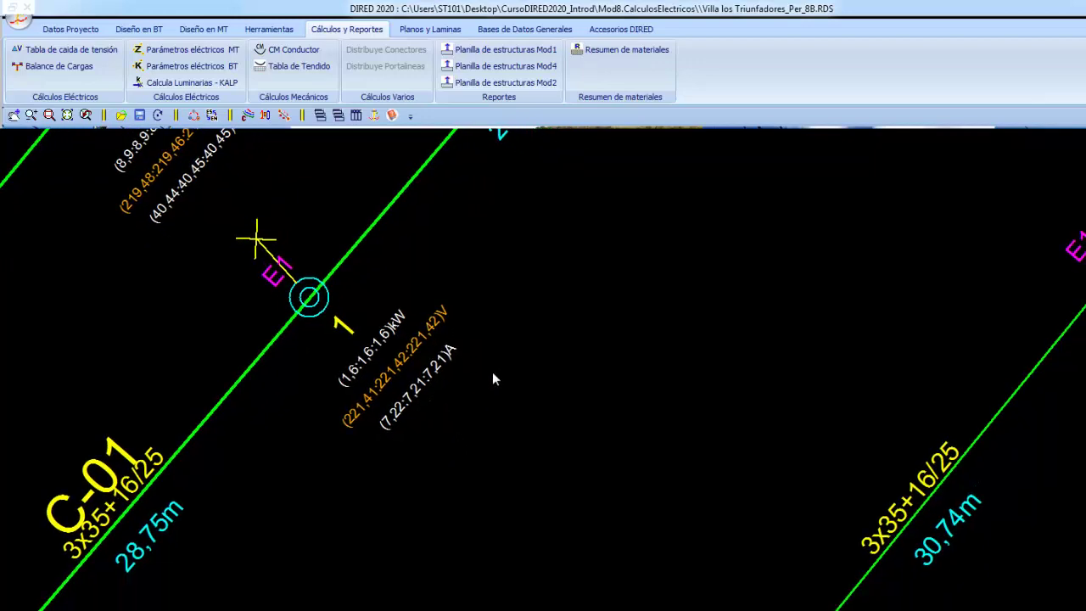
scroll(496, 370, "down", 1)
scroll(518, 365, "down", 1)
scroll(509, 339, "down", 1)
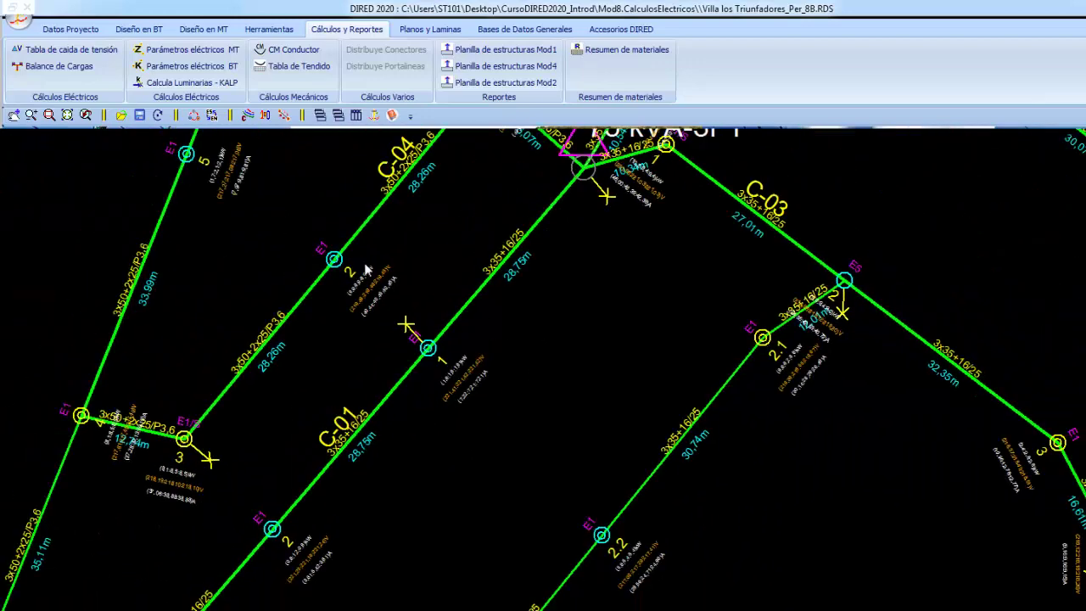
Pan to the western feeder and zoom to read node 4.6's values
middle_click_drag(371, 321, 380, 344)
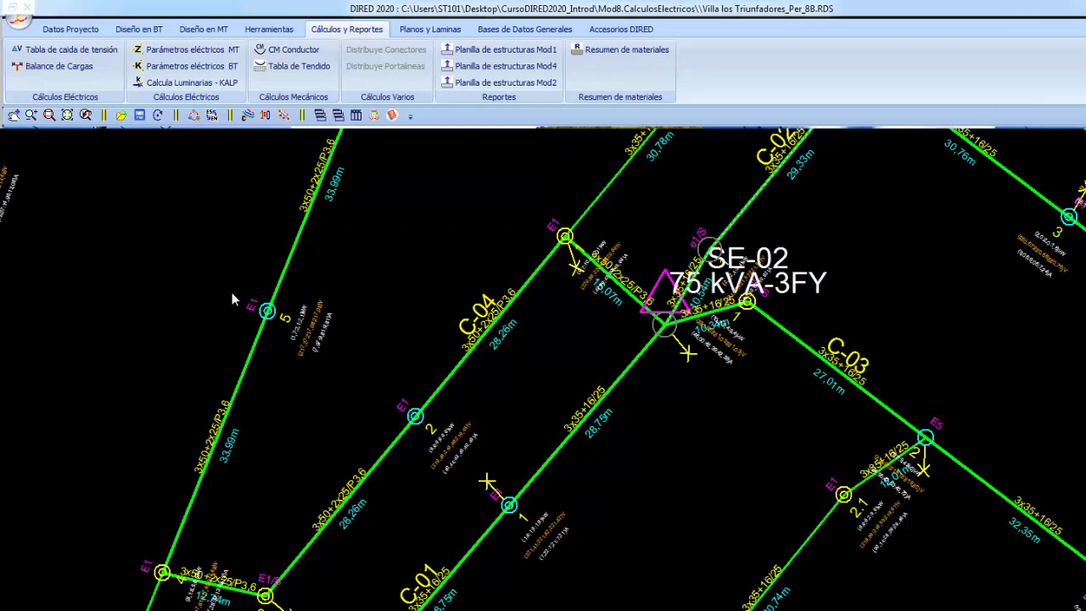
middle_click_drag(232, 298, 503, 308)
middle_click_drag(298, 480, 425, 402)
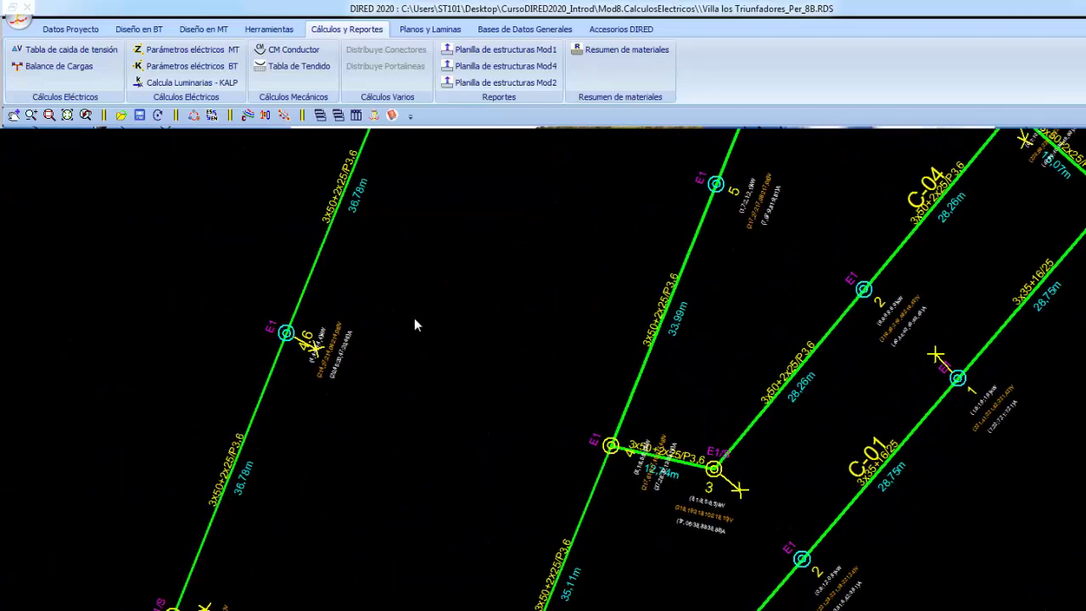
middle_click_drag(415, 325, 498, 153)
scroll(443, 427, "up", 3)
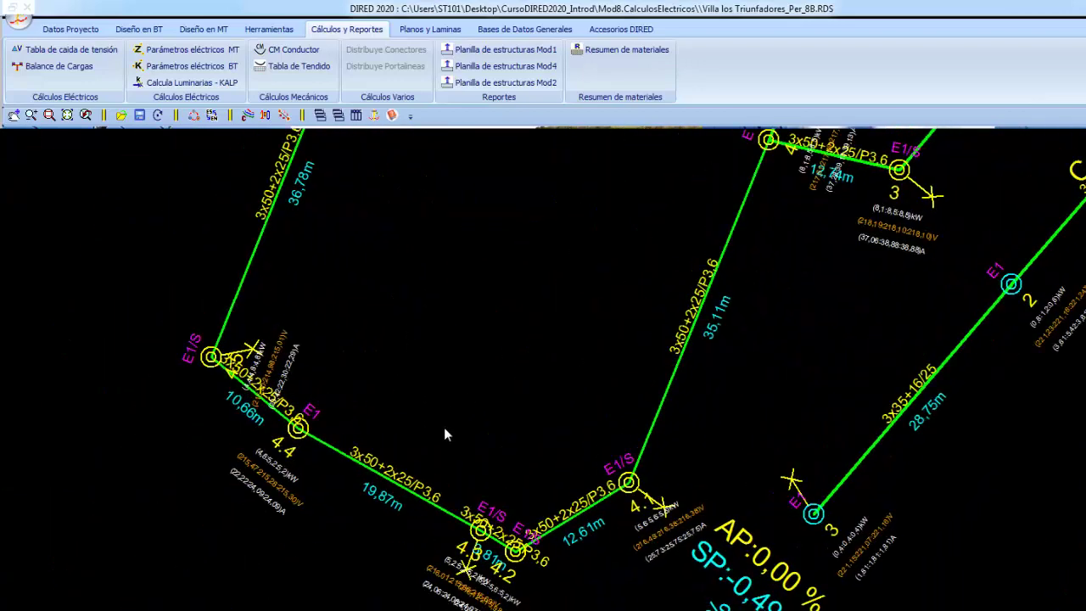
middle_click_drag(405, 254, 417, 472)
scroll(392, 428, "down", 1)
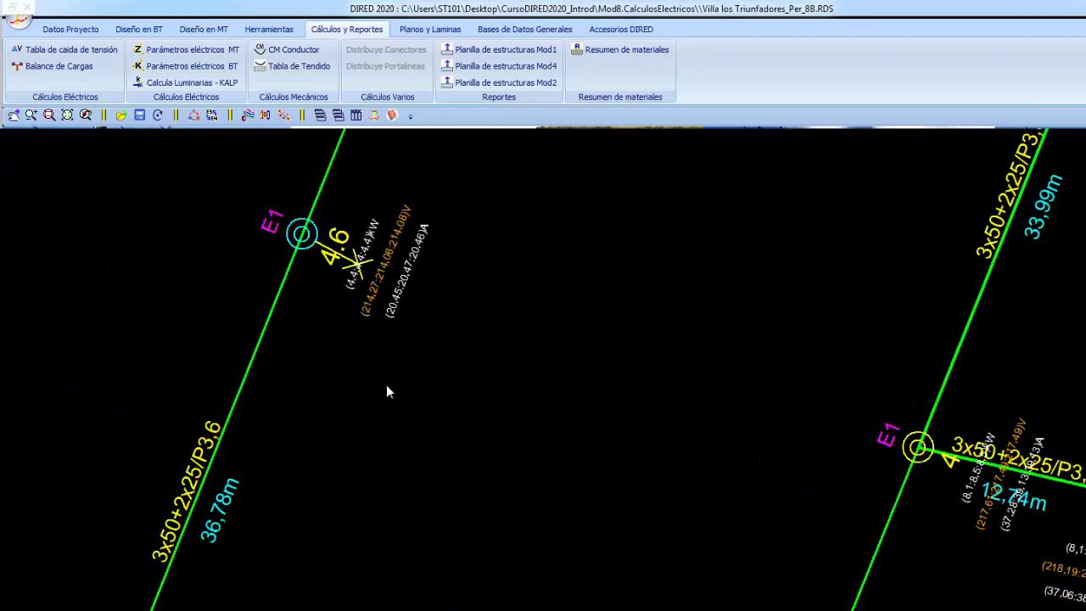
scroll(398, 365, "down", 1)
scroll(427, 331, "down", 1)
scroll(428, 331, "up", 2)
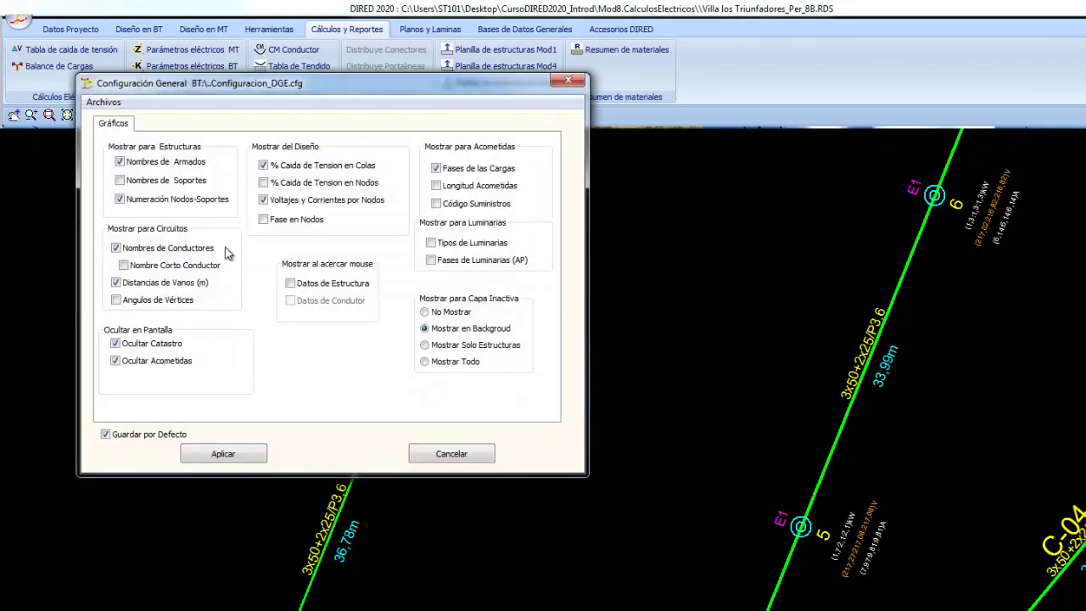
Show service connections and move four E1 loads at node 4.7 (two T, two S) to phase R
left_click(222, 455)
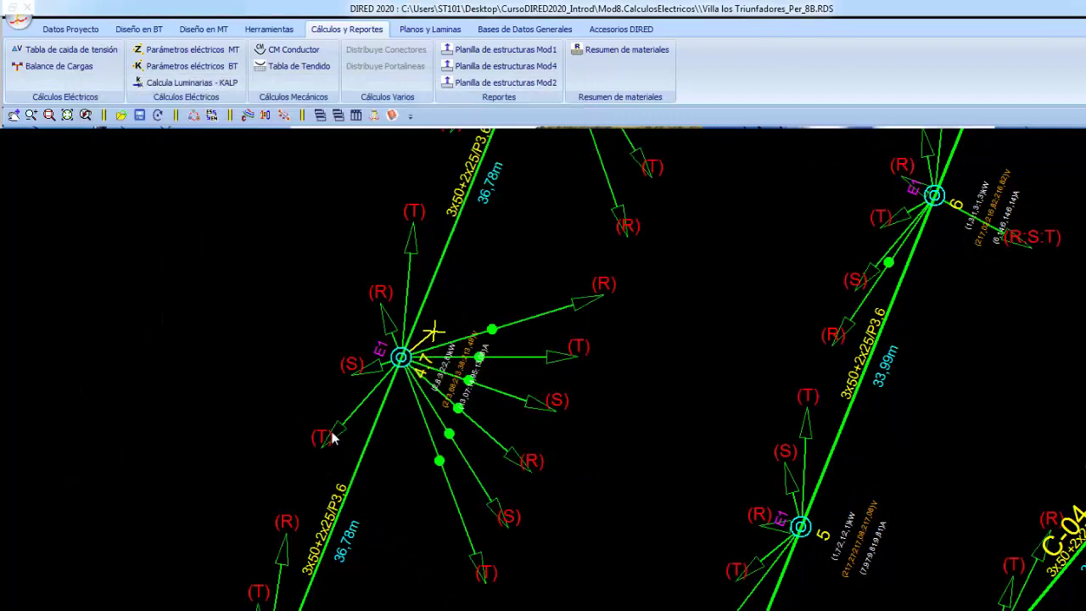
double_click(333, 437)
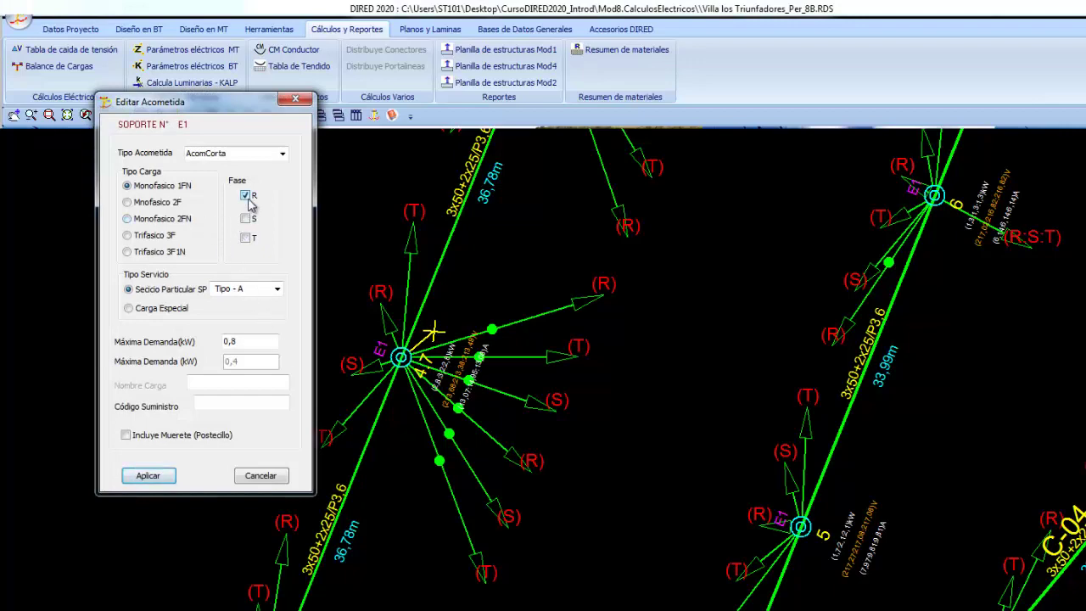
left_click(138, 477)
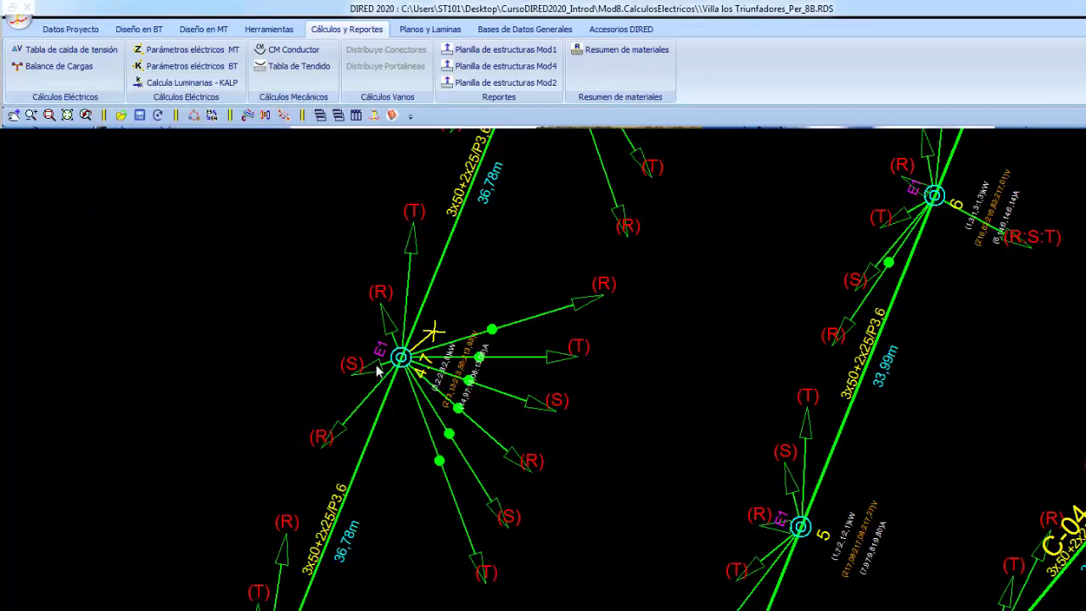
double_click(376, 373)
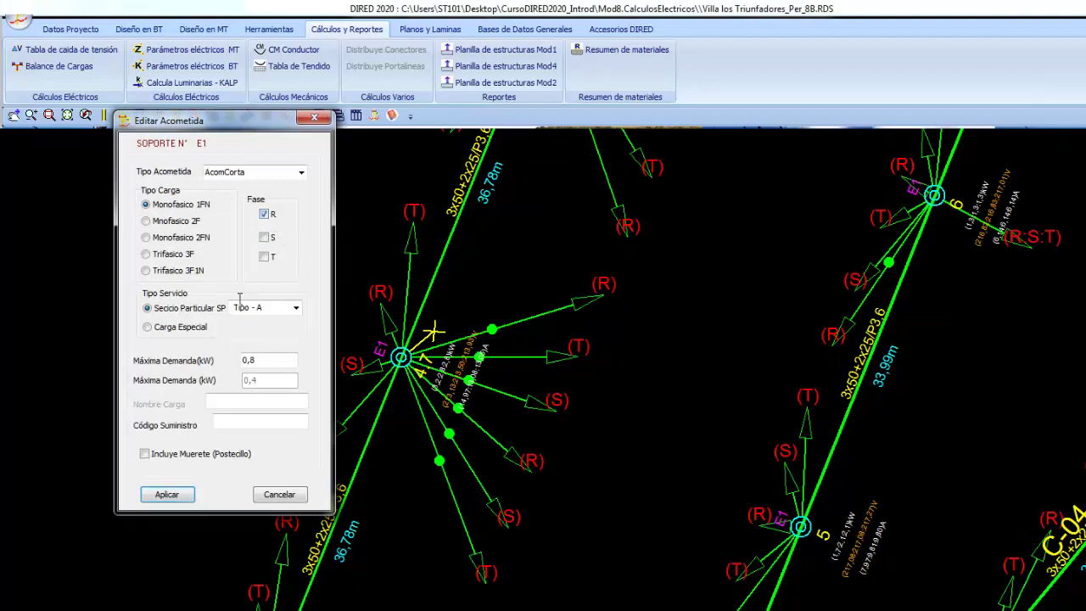
left_click(168, 495)
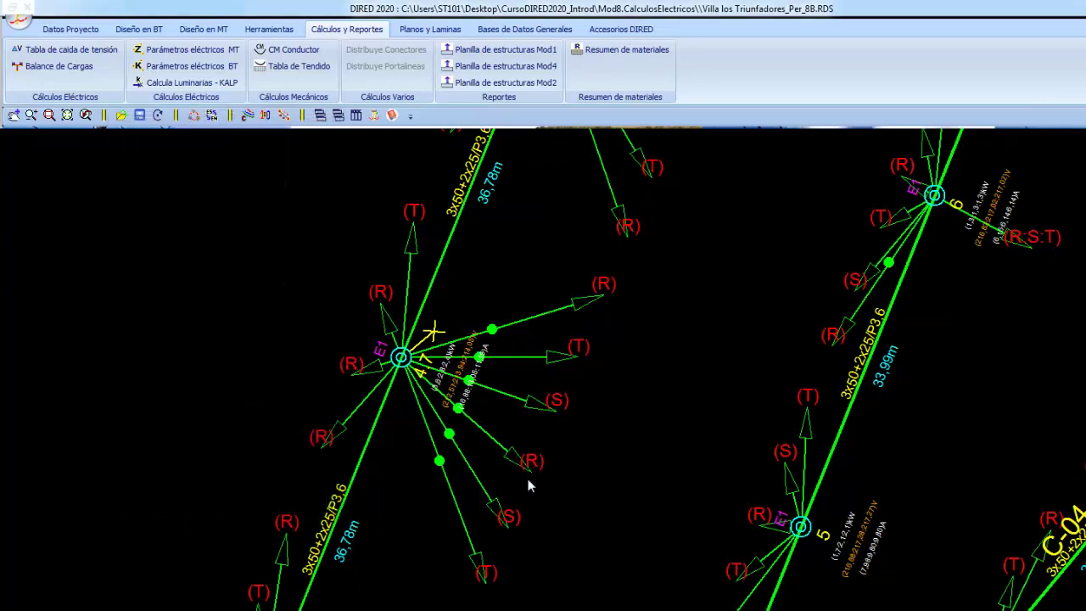
double_click(500, 515)
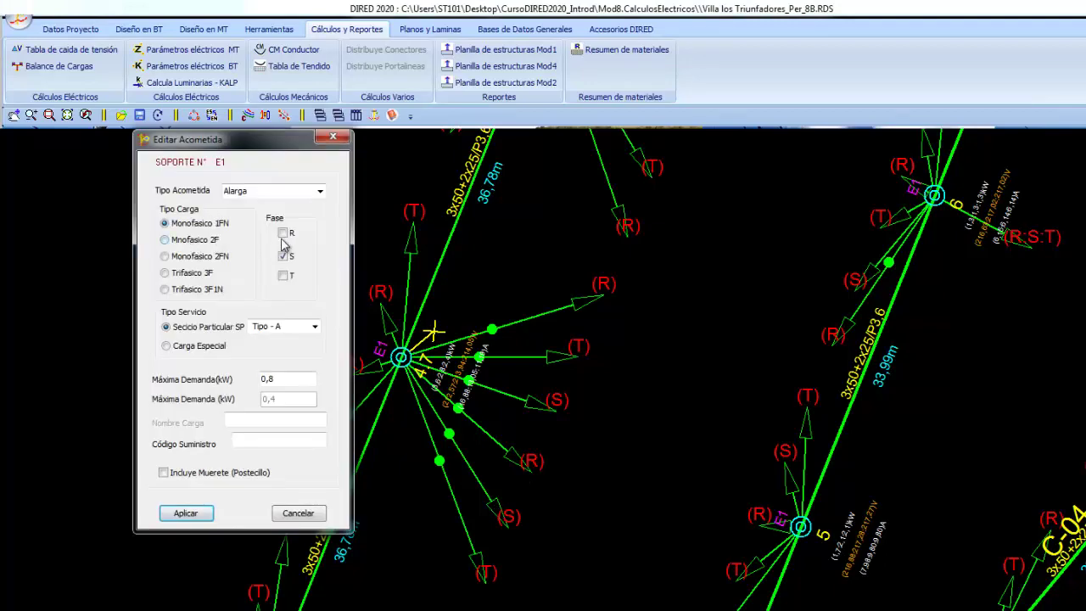
left_click(188, 512)
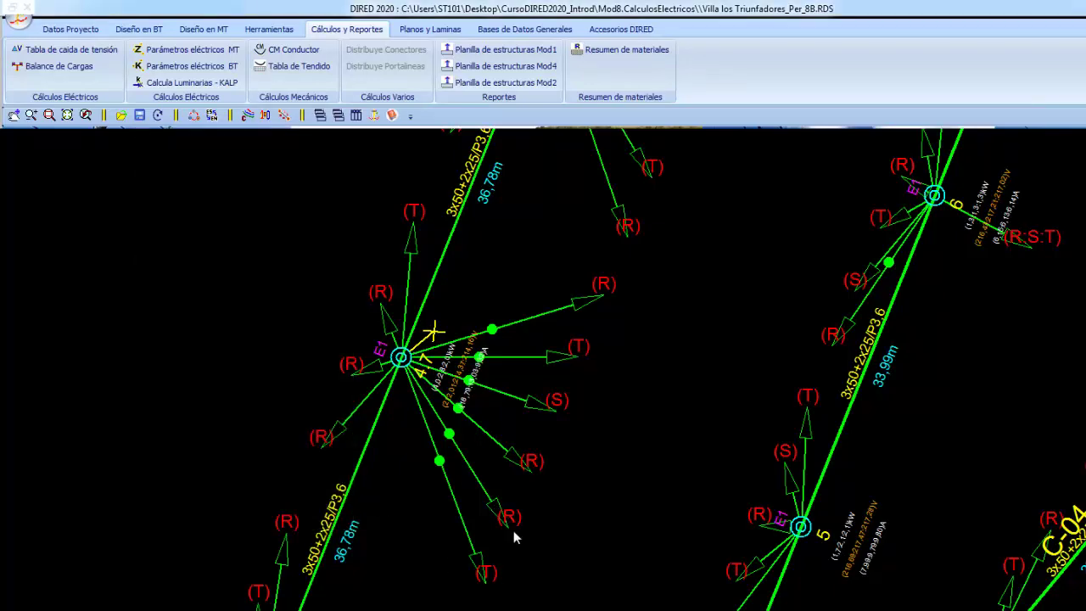
double_click(479, 566)
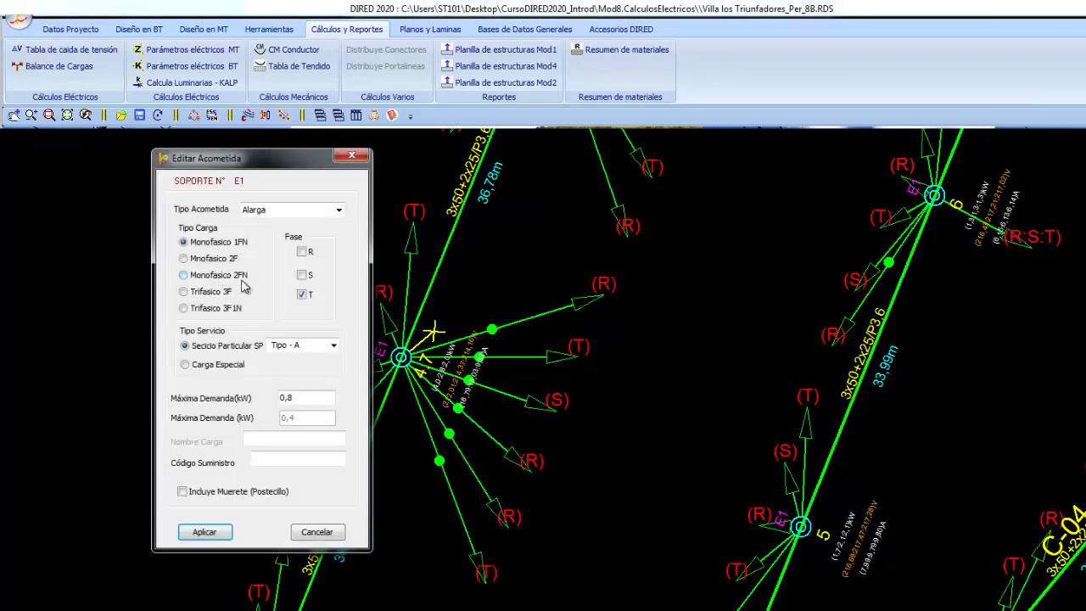
left_click(73, 399)
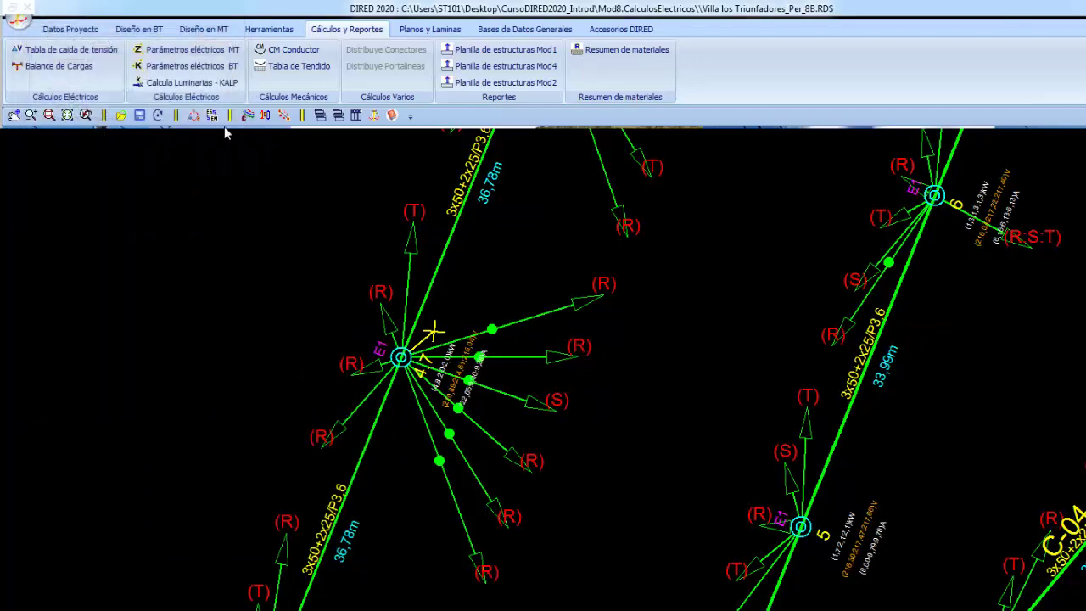
Hide the service connections again and zoom in on node 4.7
left_click(247, 116)
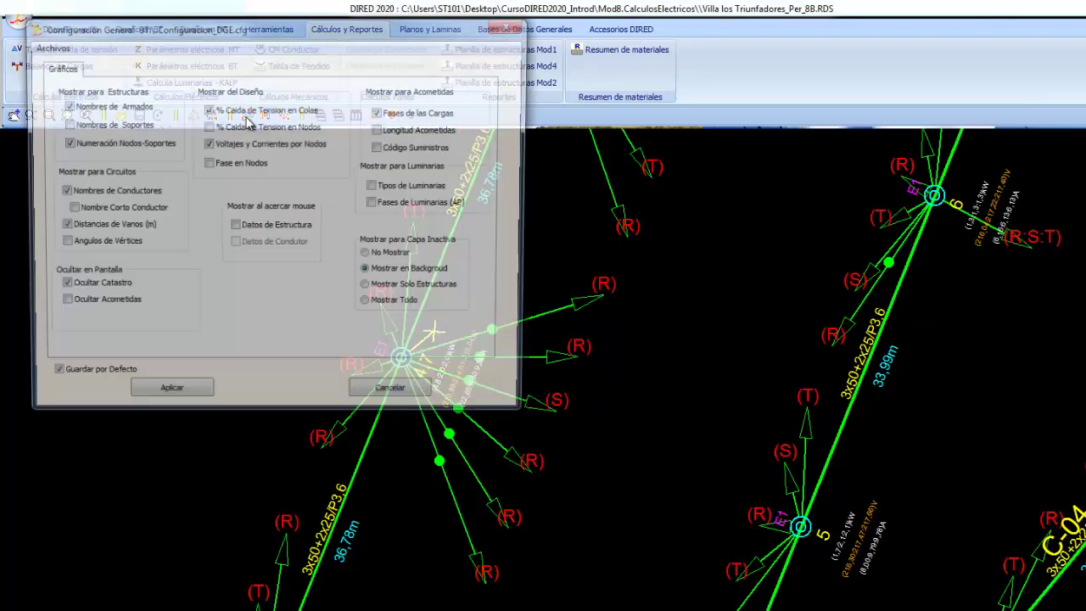
left_click(167, 397)
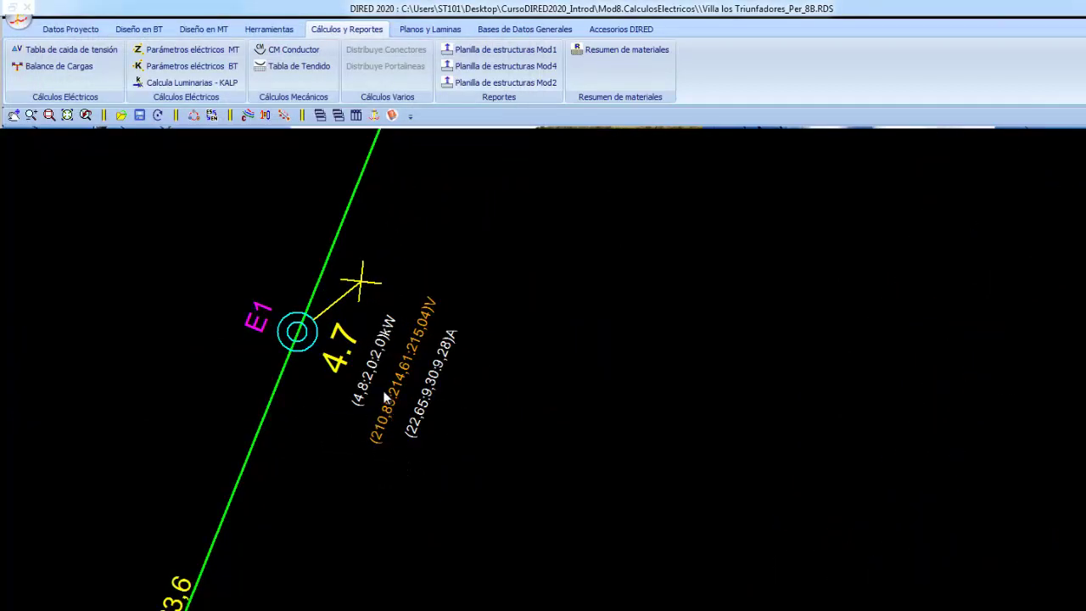
scroll(419, 436, "up", 1)
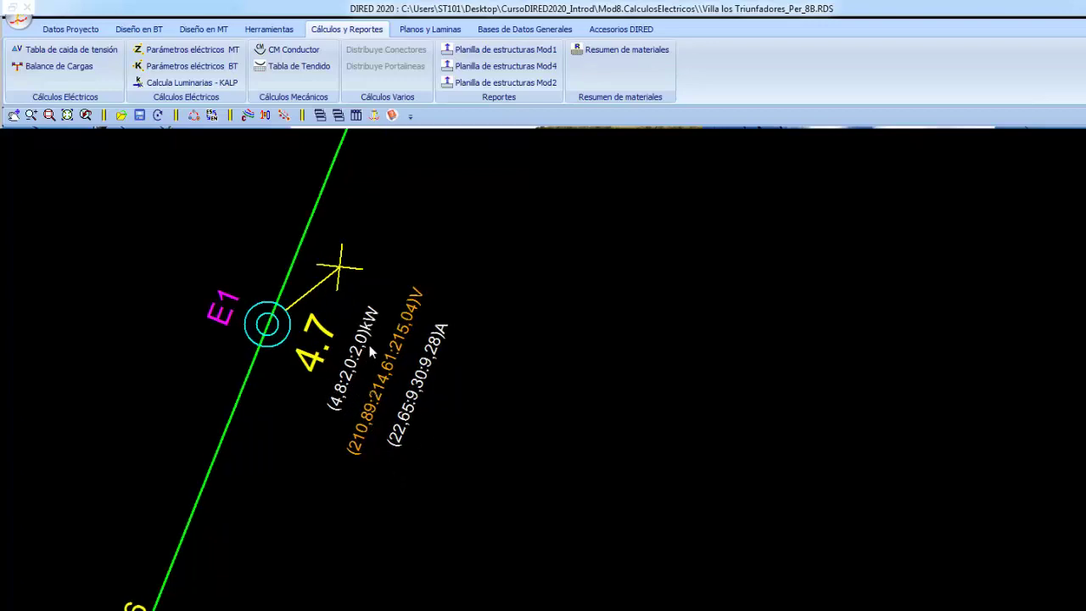
scroll(405, 415, "up", 2)
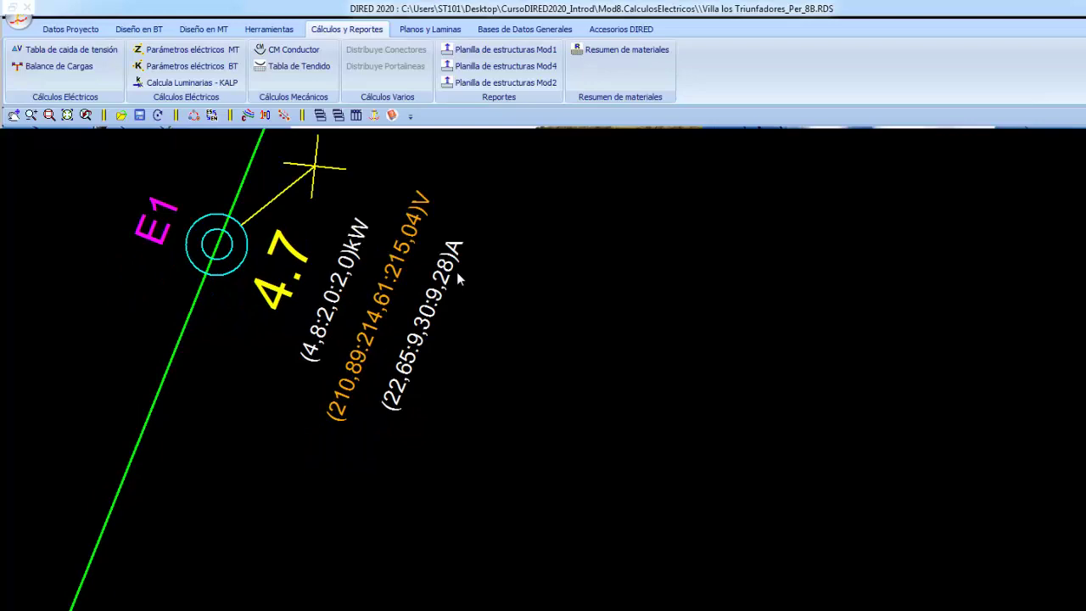
Read E1's 4,8/2,0/2,0 kW phase loads and the feeder end's SP 4,30 %
scroll(476, 445, "down", 2)
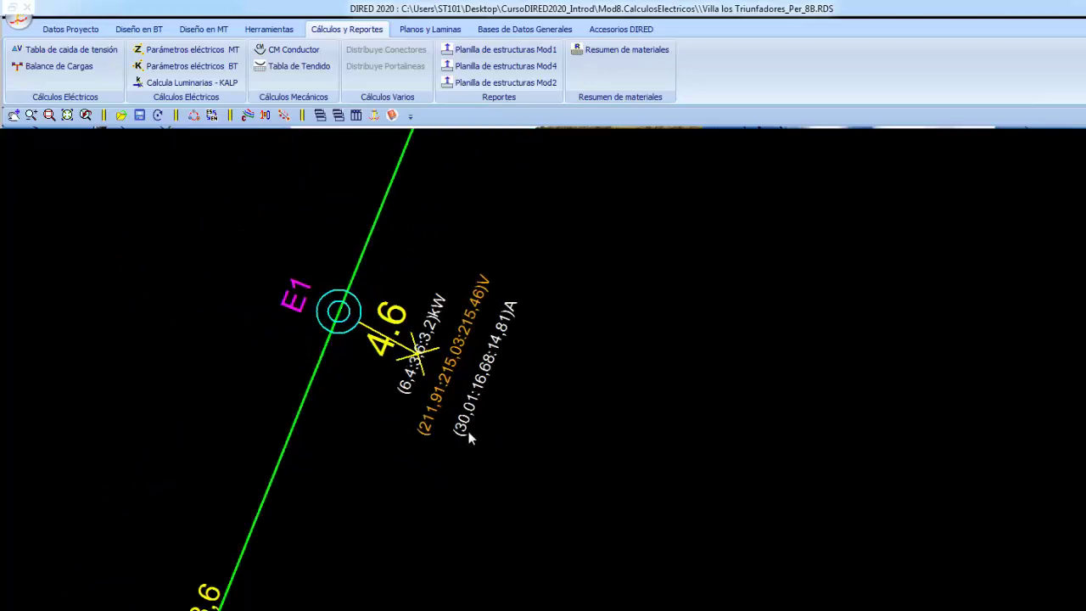
scroll(468, 431, "down", 2)
scroll(529, 381, "down", 2)
scroll(596, 279, "down", 2)
scroll(509, 478, "down", 2)
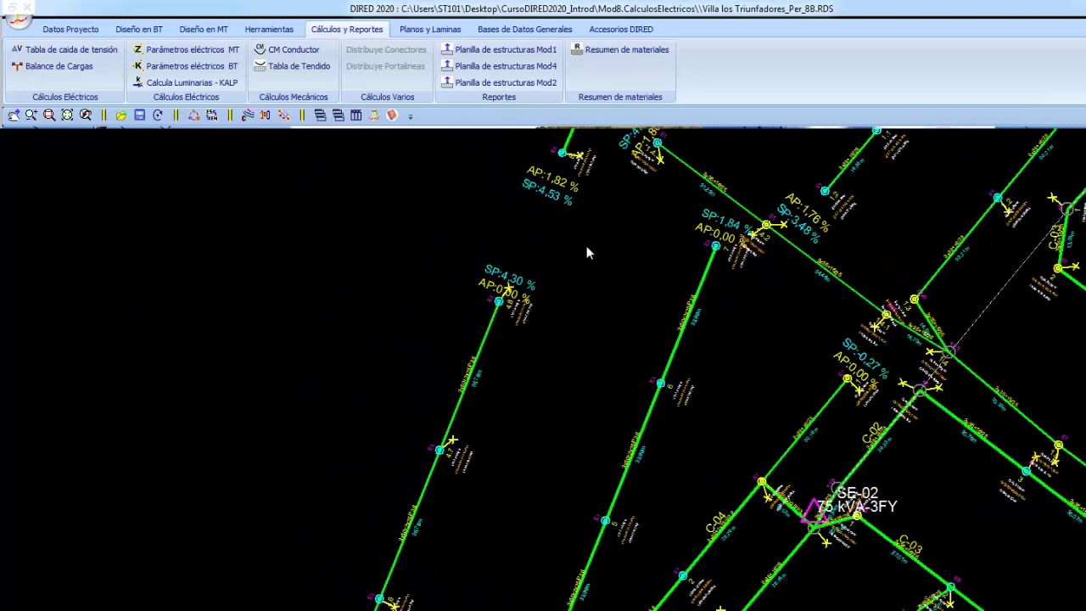
scroll(556, 283, "up", 1)
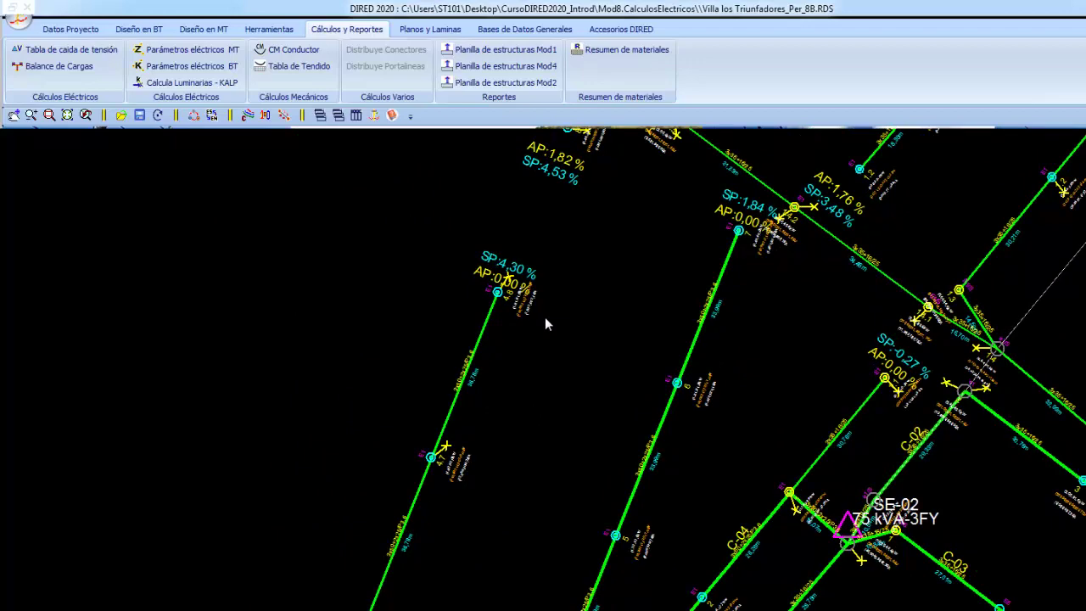
scroll(556, 303, "up", 1)
scroll(556, 304, "up", 1)
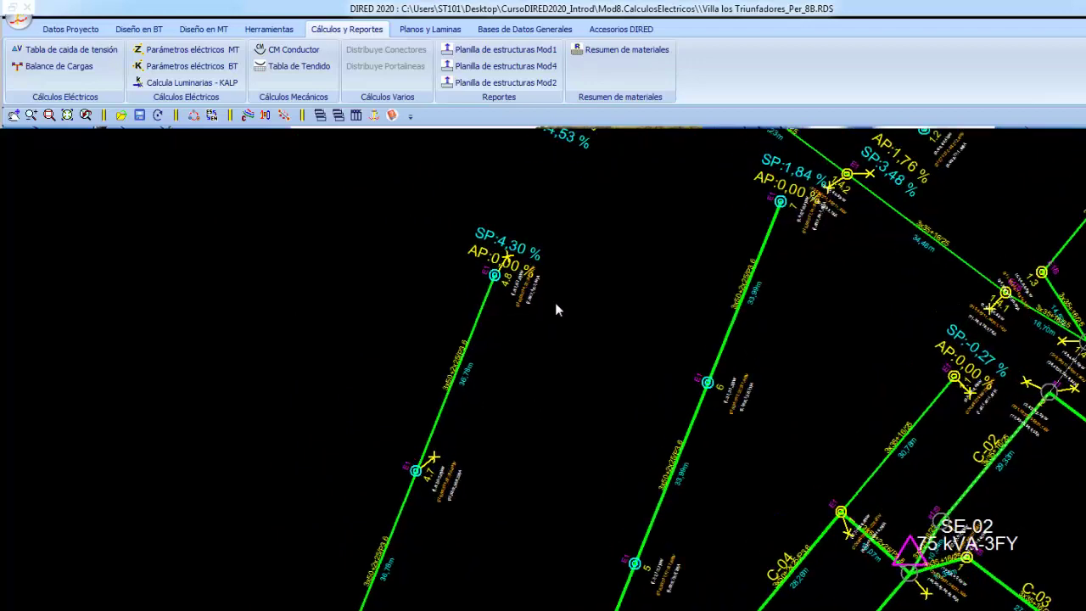
scroll(555, 304, "up", 1)
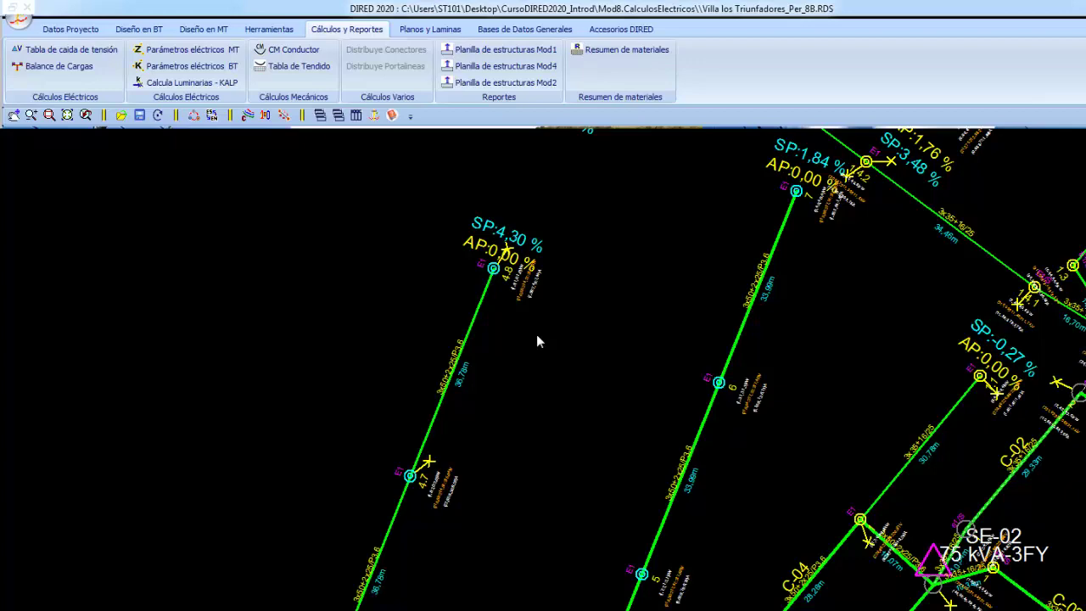
Zoom and pan the plan to center the SP:4.30 % node
scroll(537, 337, "up", 2)
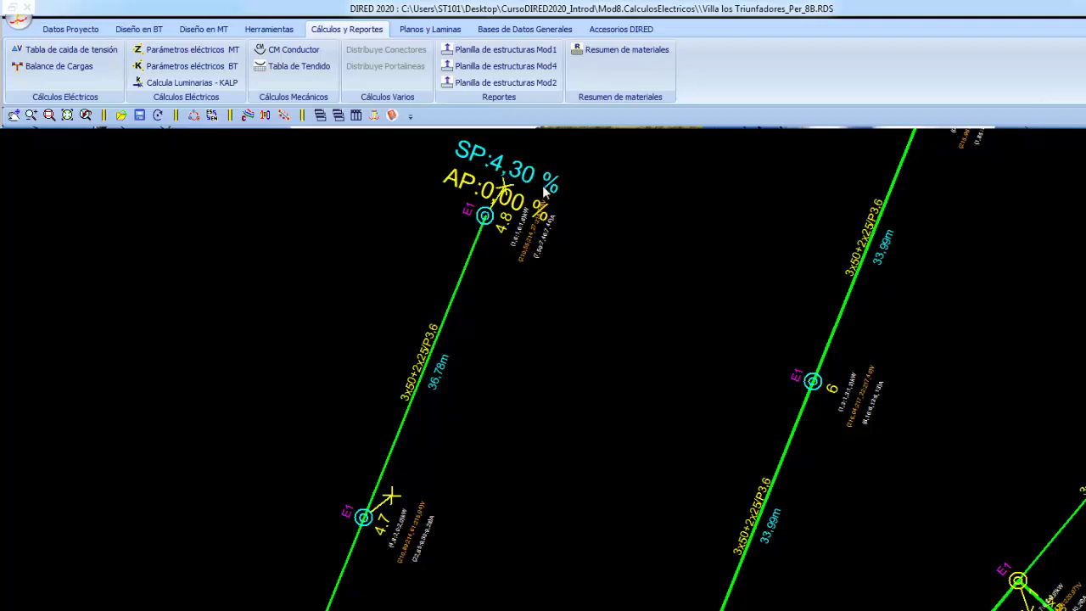
middle_click_drag(531, 195, 557, 278)
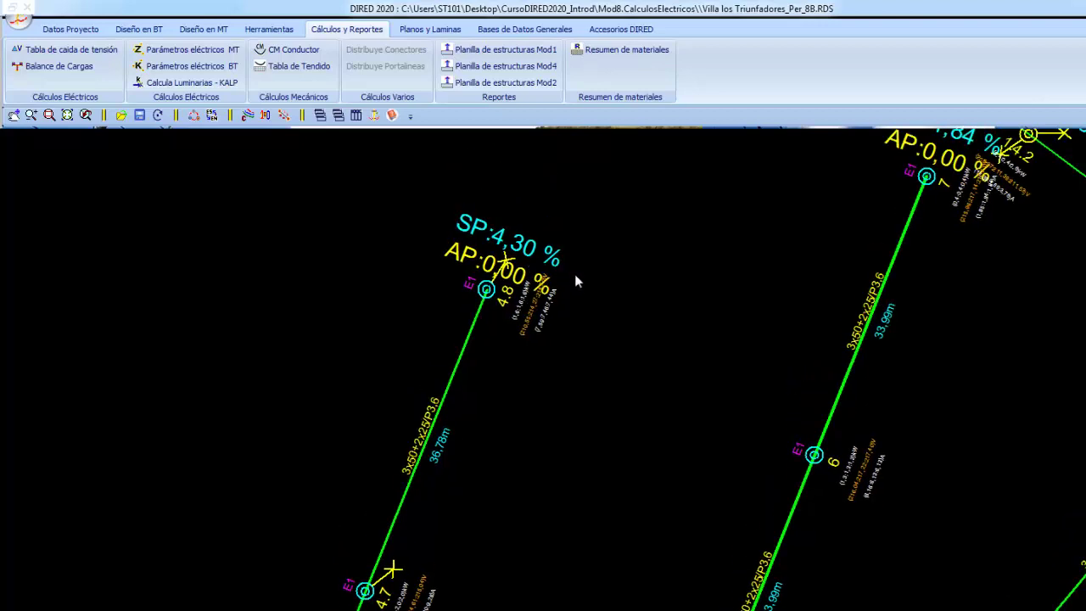
scroll(574, 274, "down", 5)
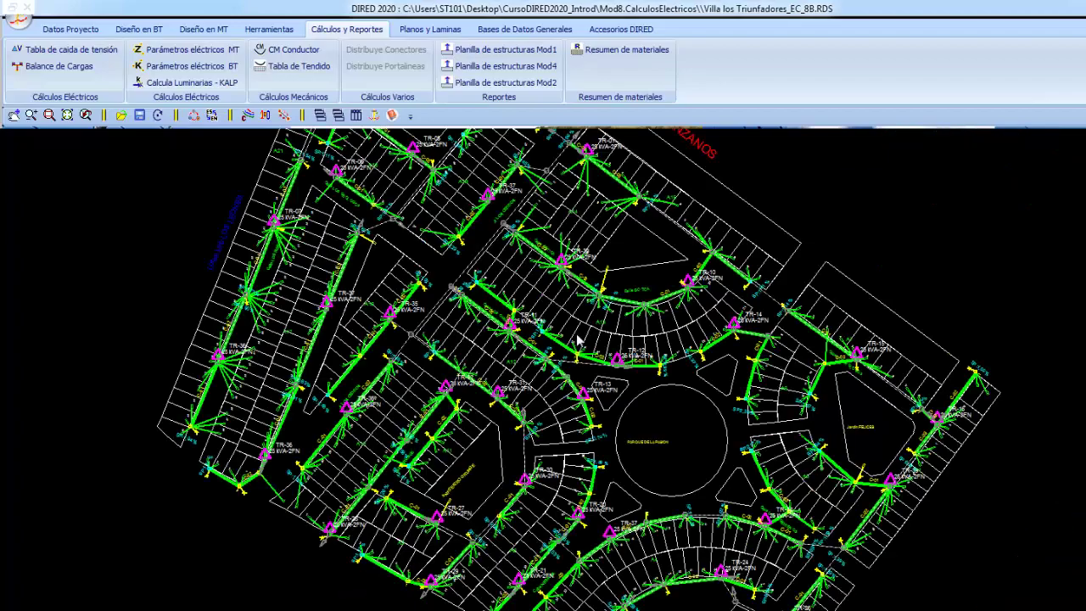
scroll(585, 340, "up", 2)
scroll(595, 384, "up", 2)
scroll(596, 386, "down", 1)
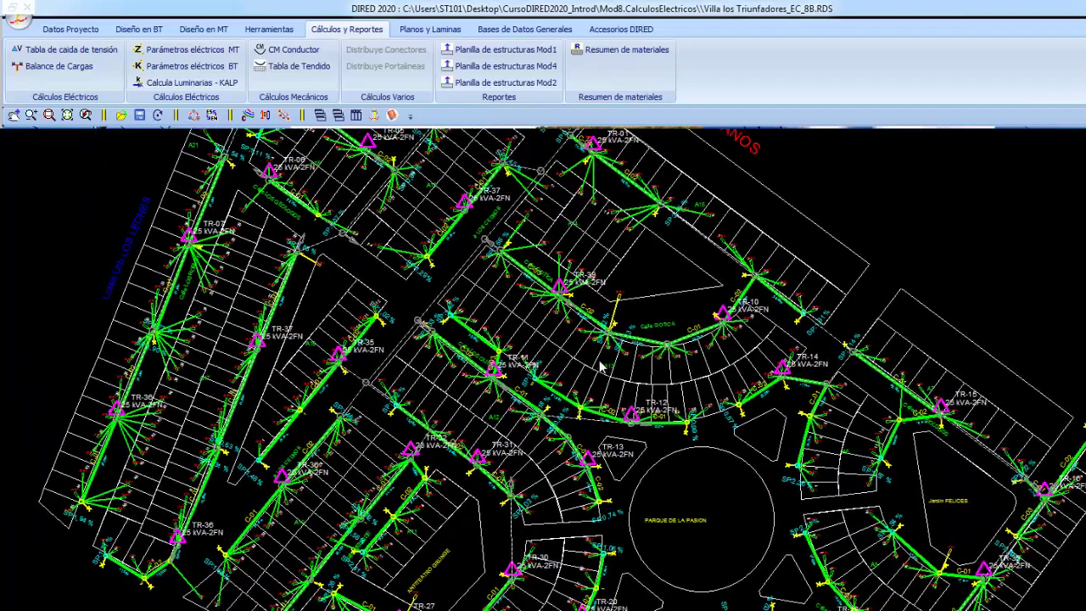
scroll(600, 365, "down", 1)
Pan and zoom to show Av LOS MANZANOS and its 25 kVA-2FN transformers
middle_click_drag(600, 331, 580, 408)
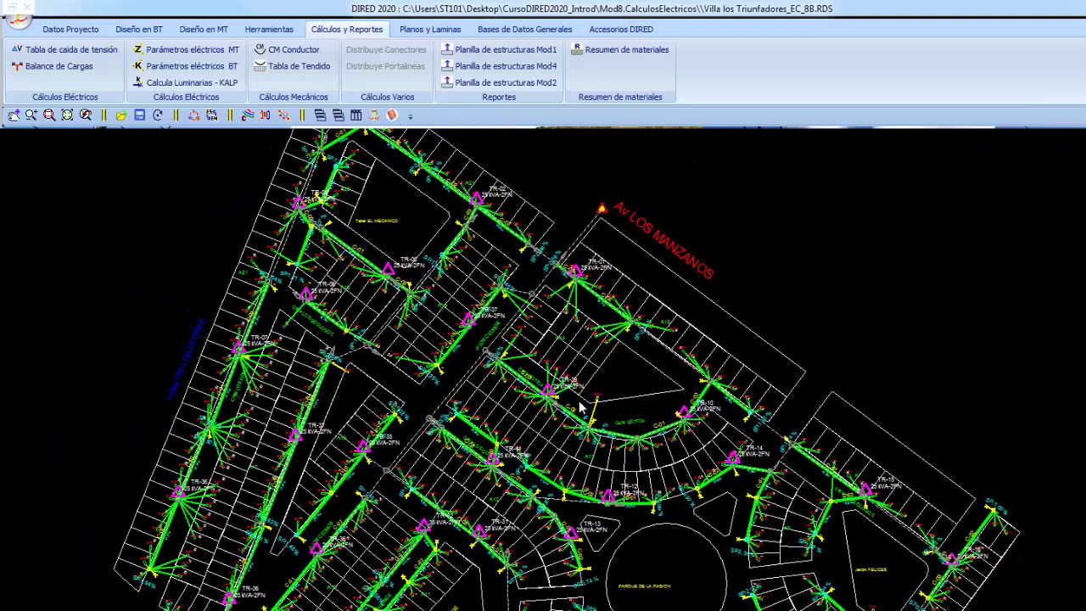
scroll(558, 380, "up", 2)
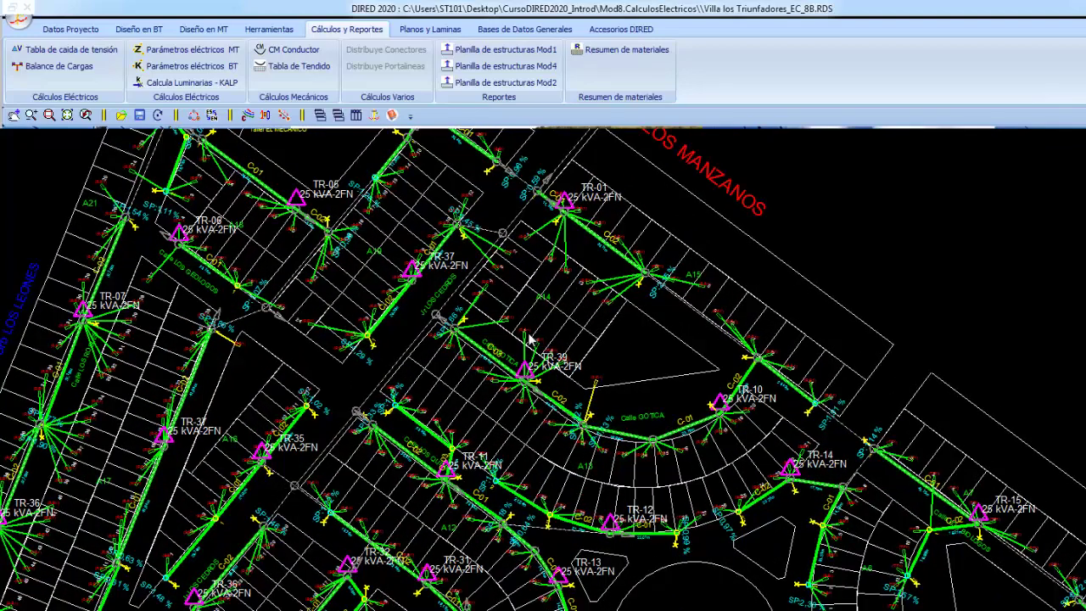
scroll(530, 339, "down", 2)
scroll(531, 439, "down", 1)
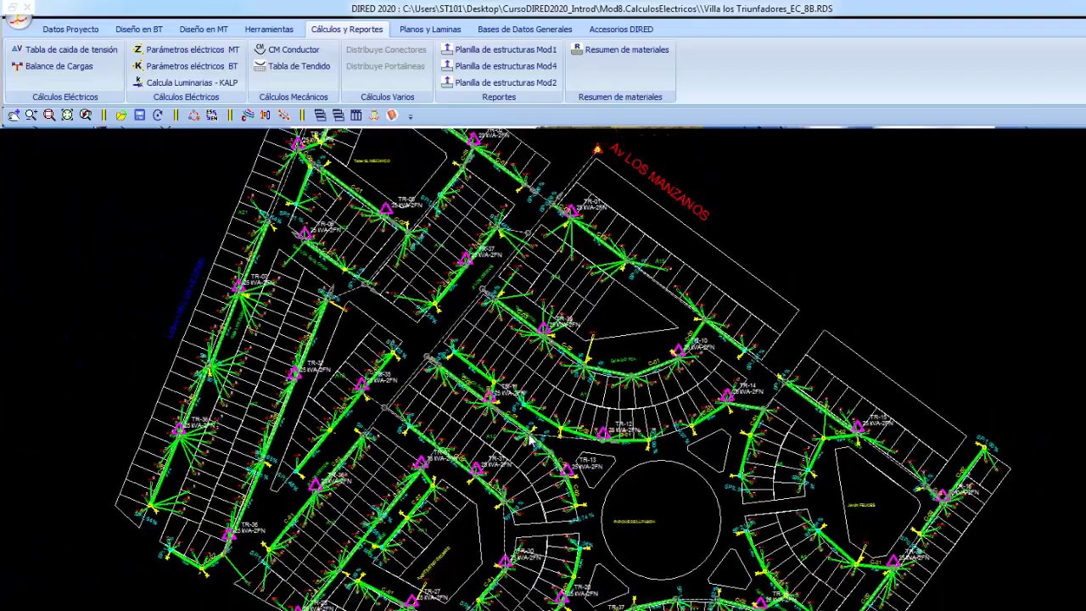
scroll(529, 439, "down", 1)
scroll(509, 414, "down", 2)
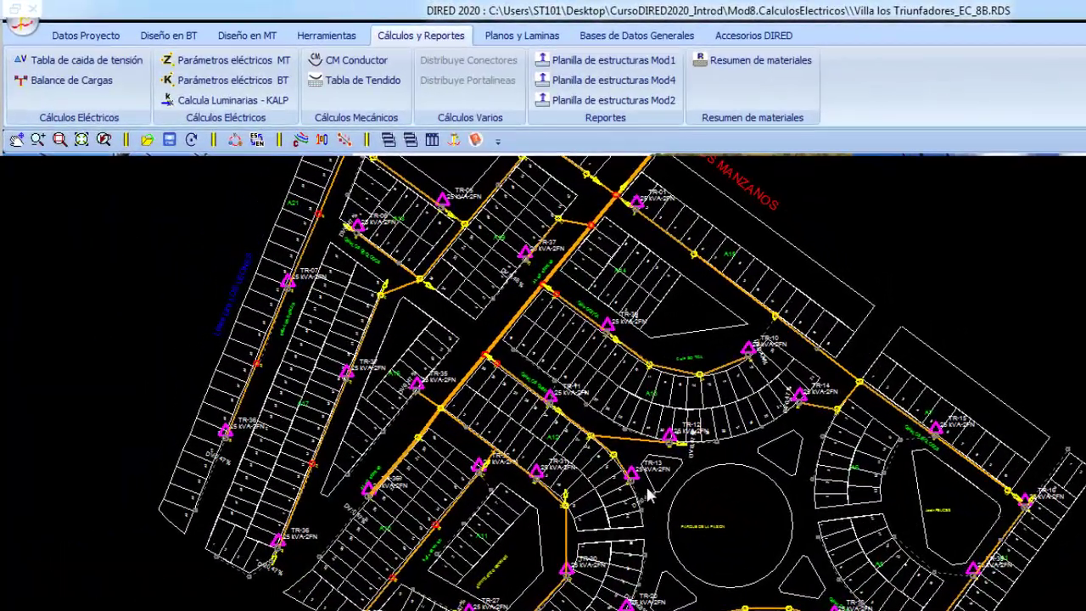
scroll(636, 560, "up", 2)
scroll(624, 515, "up", 2)
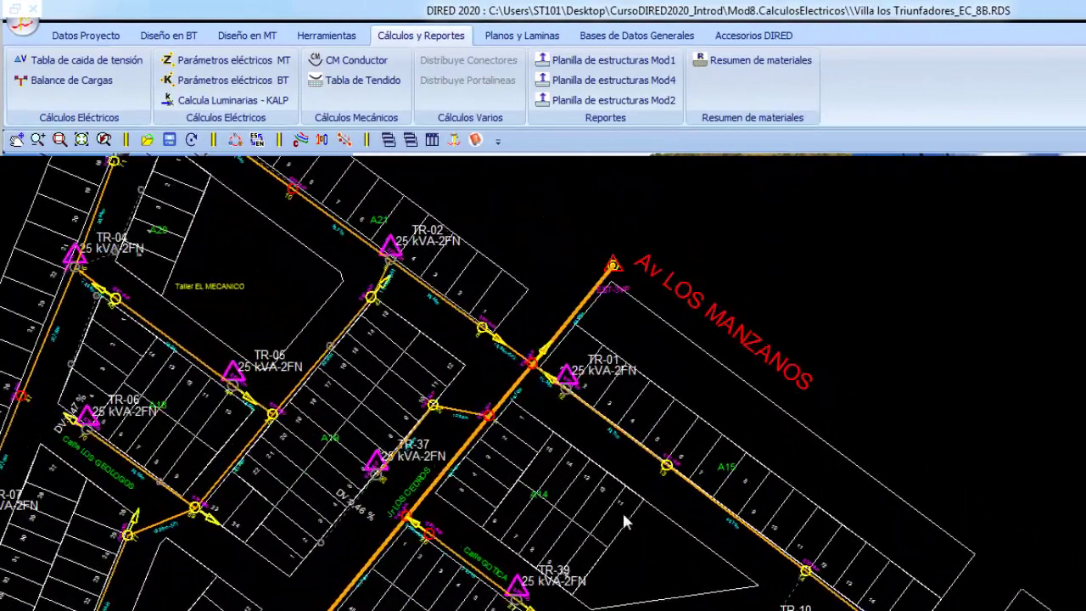
scroll(520, 511, "down", 1)
scroll(628, 441, "down", 1)
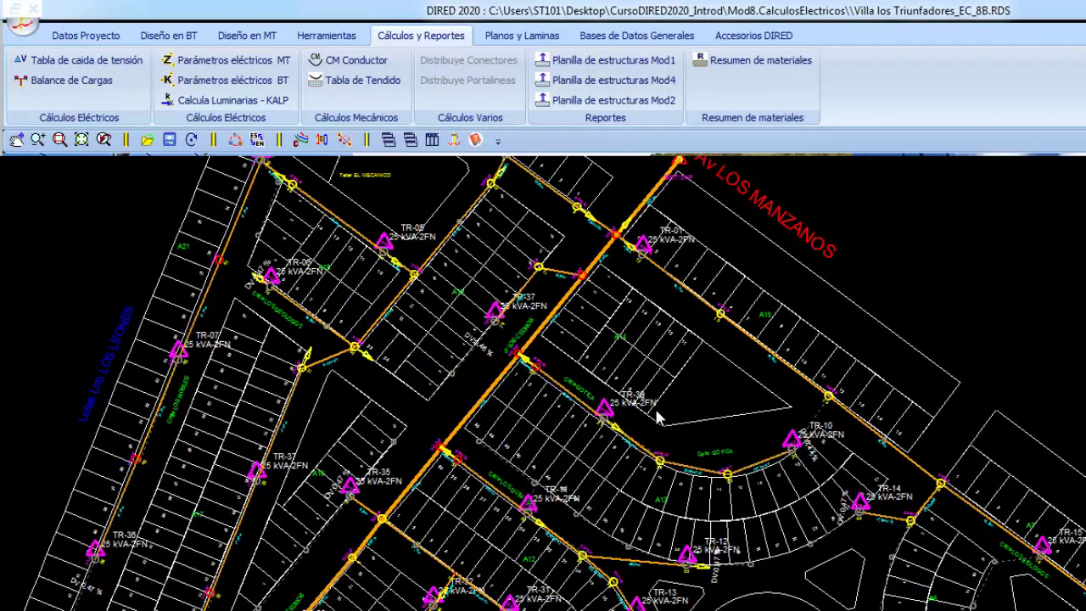
scroll(668, 437, "down", 1)
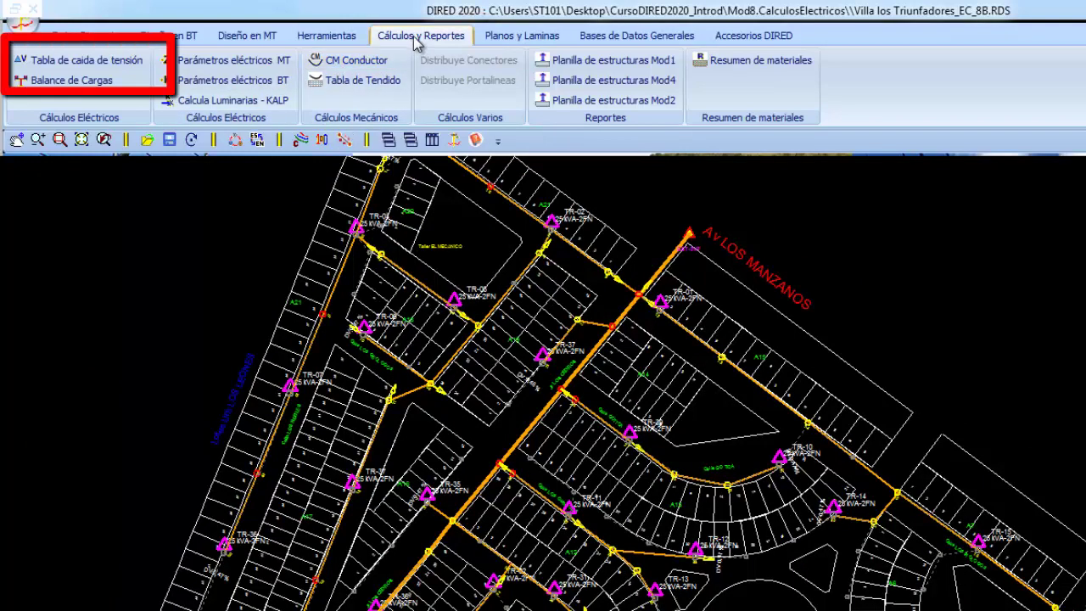
left_click(85, 60)
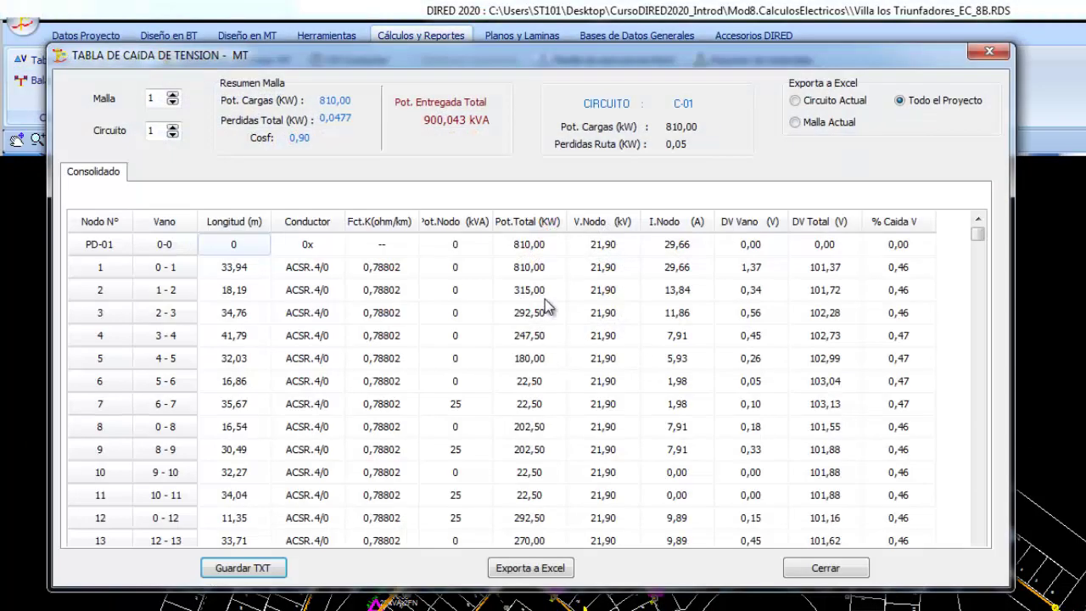
left_click(625, 295)
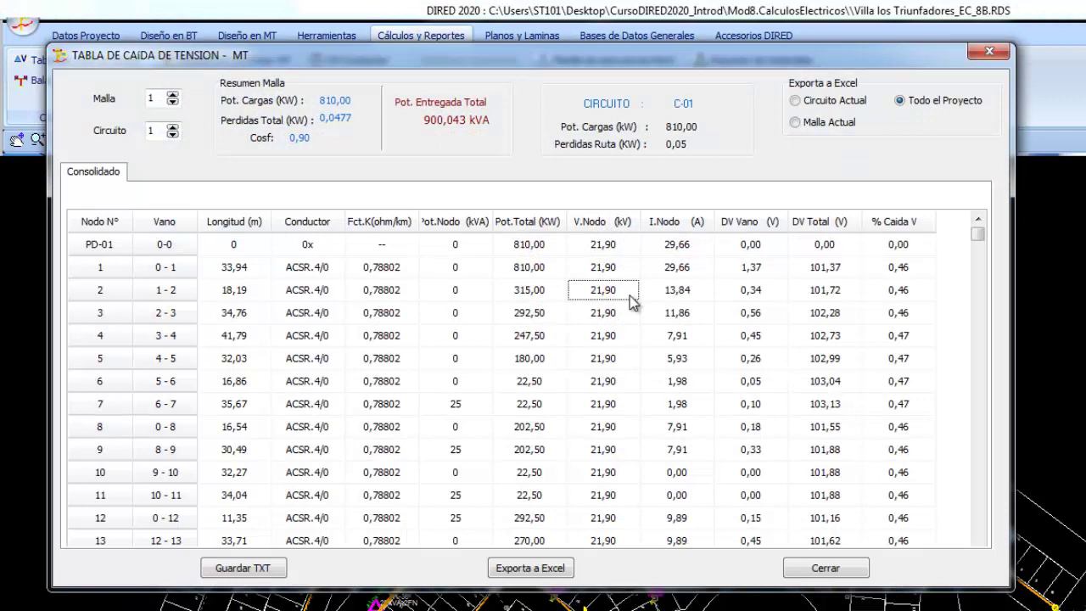
key("Right")
key("Right")
key("Right")
key("Right")
key("Down")
key("Down")
key("Down")
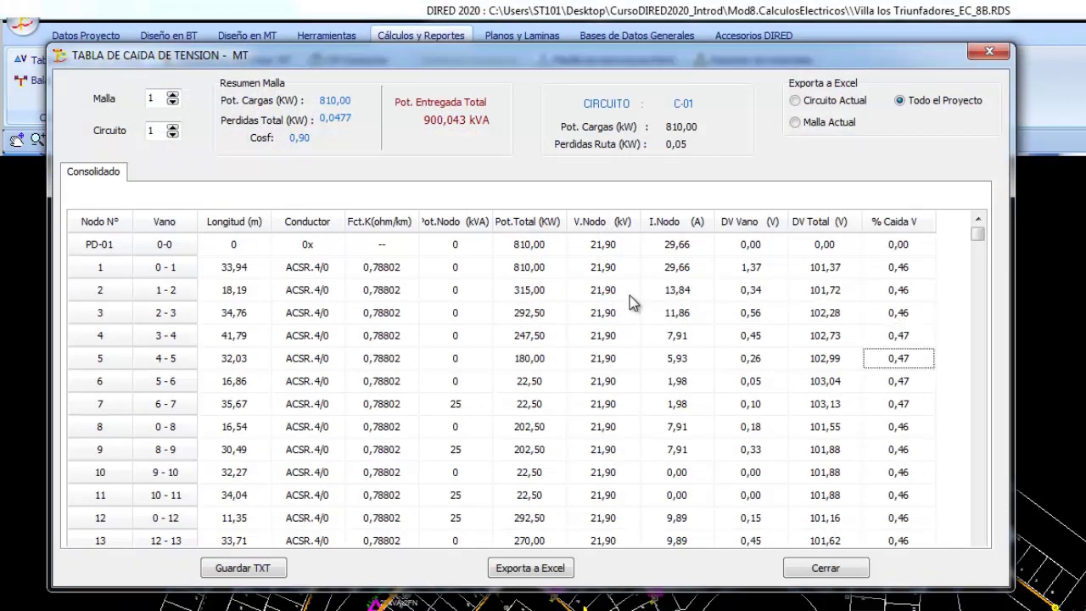
key("Down")
key("Down")
key("Down")
key("Down")
key("Down")
key("Down")
key("Down")
key("Down")
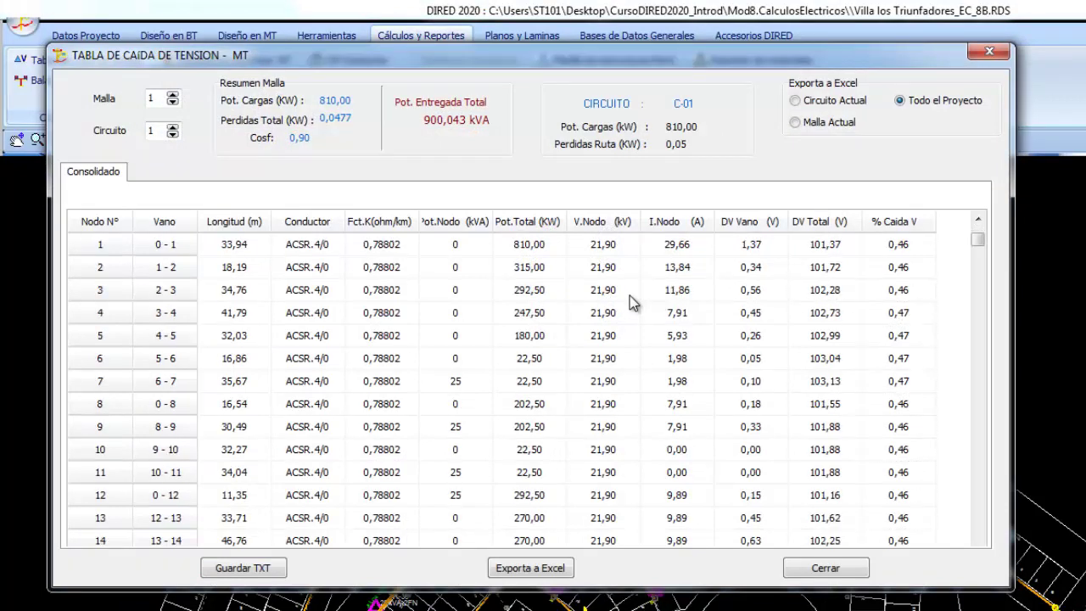
key("Up")
key("Up")
key("Up")
key("Up")
key("Left")
key("Down")
key("Down")
key("Down")
key("Down")
key("Down")
key("Down")
key("Down")
key("Down")
key("Down")
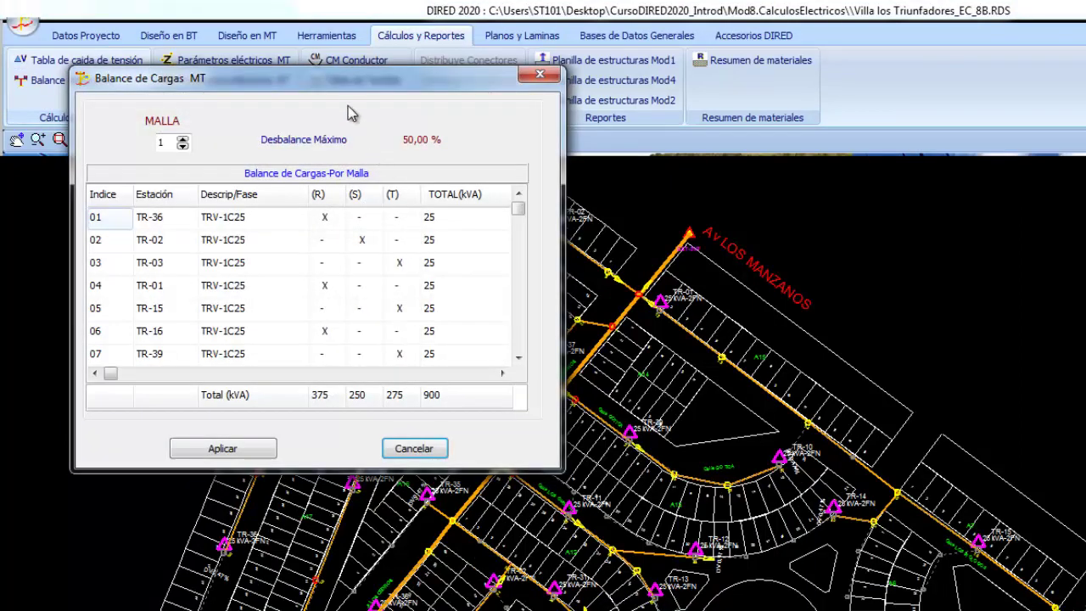
Open the MT load balance and review transformer phases: 375/250/275 kVA, 50 % imbalance
left_click_drag(343, 78, 475, 112)
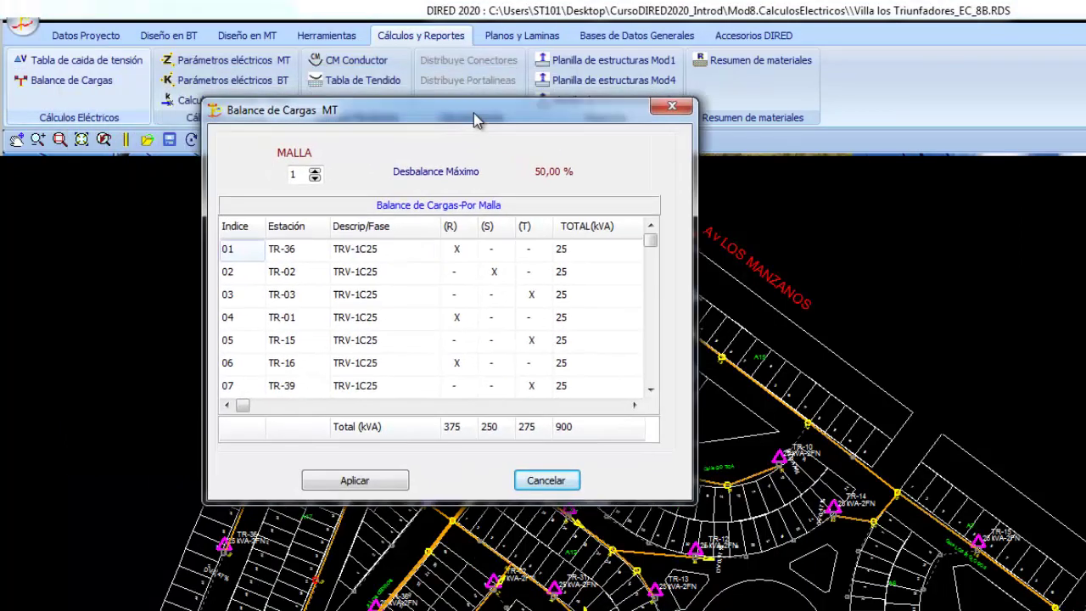
left_click(470, 277)
key("Down")
key("Down")
key("Down")
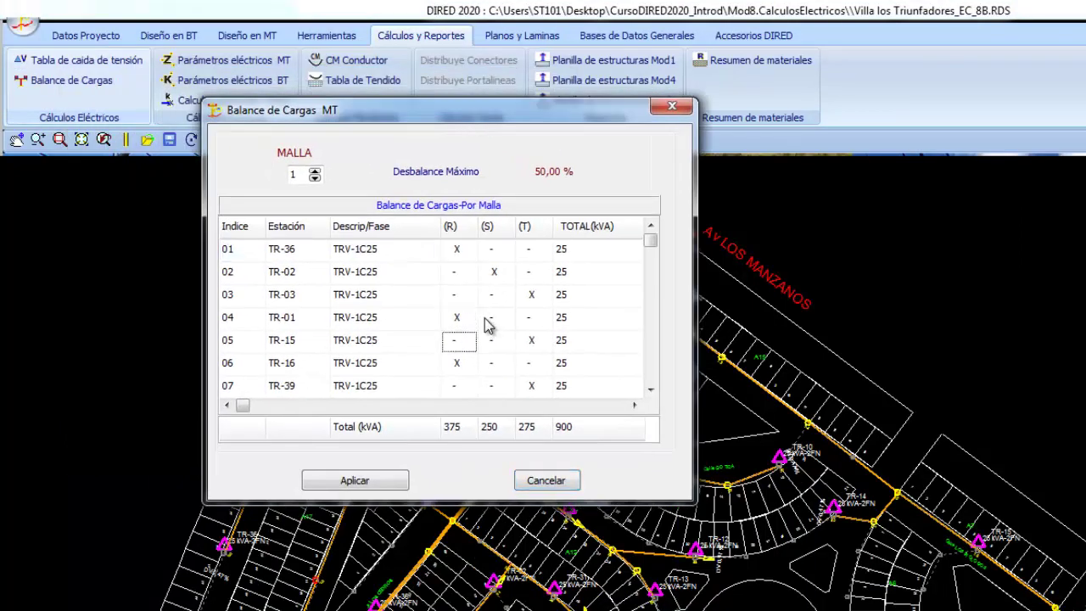
key("Down")
key("Down")
key("Up")
key("Up")
key("Up")
key("Up")
key("Up")
key("Up")
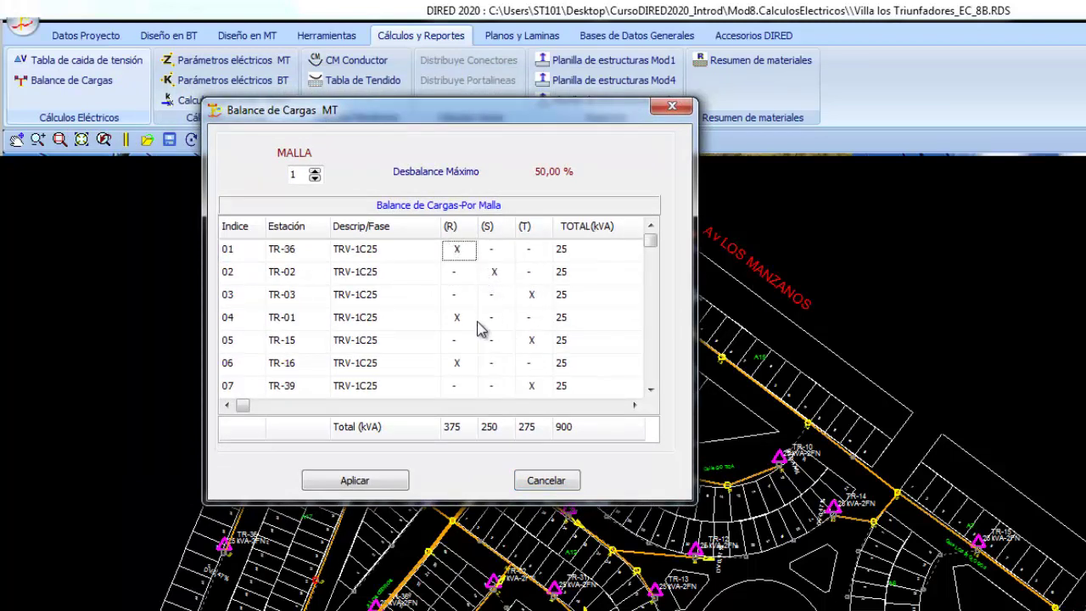
key("Down")
key("Down")
key("Down")
key("Down")
key("Down")
key("Down")
key("Down")
key("Down")
key("Down")
key("Down")
key("Down")
key("Down")
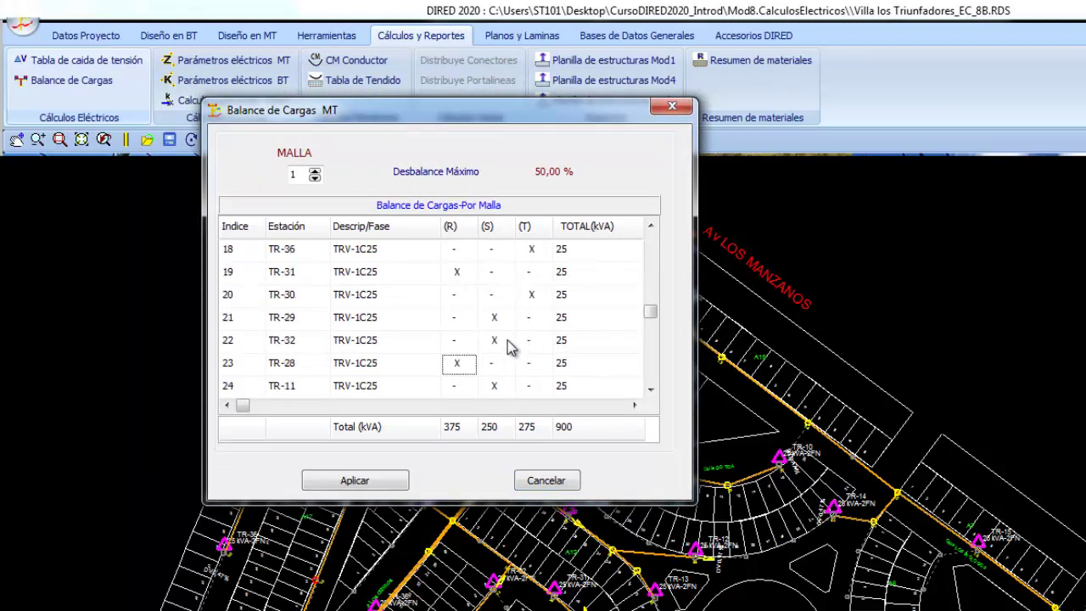
key("Down")
key("Down")
key("Down")
key("Down")
key("Down")
key("Down")
key("Down")
key("Down")
key("Down")
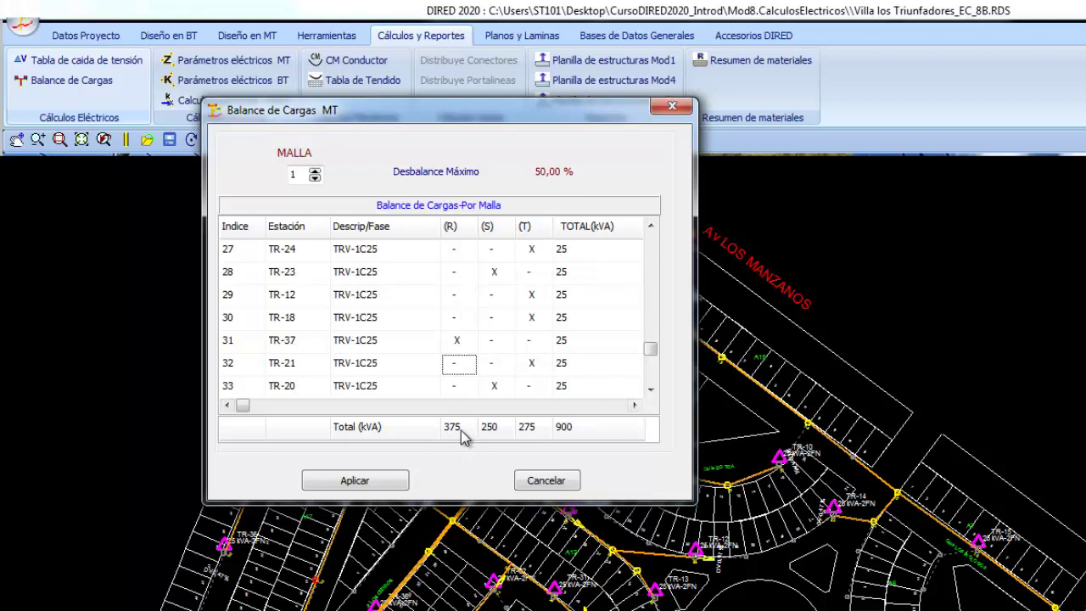
scroll(463, 437, "down", 1)
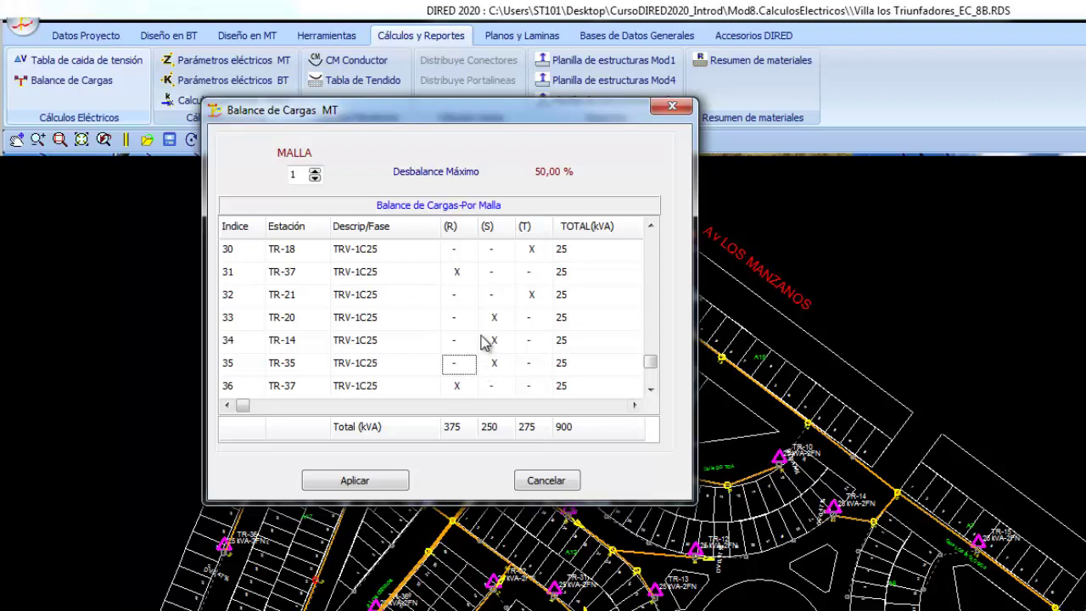
Move the TR-37 transformers in row 31 to phase S and row 36 to phase T
left_click(457, 298)
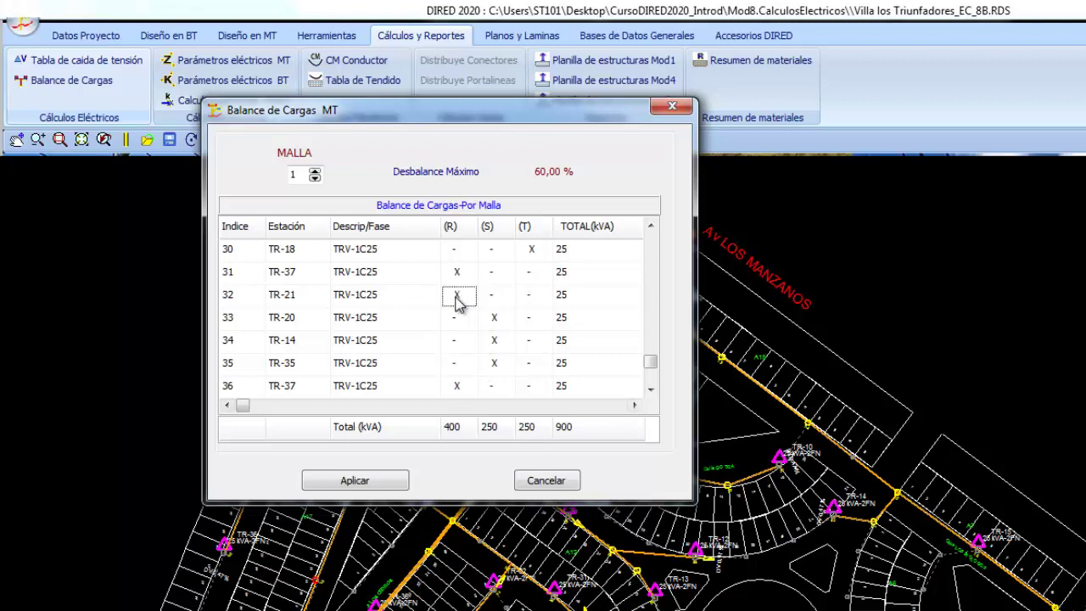
left_click(523, 299)
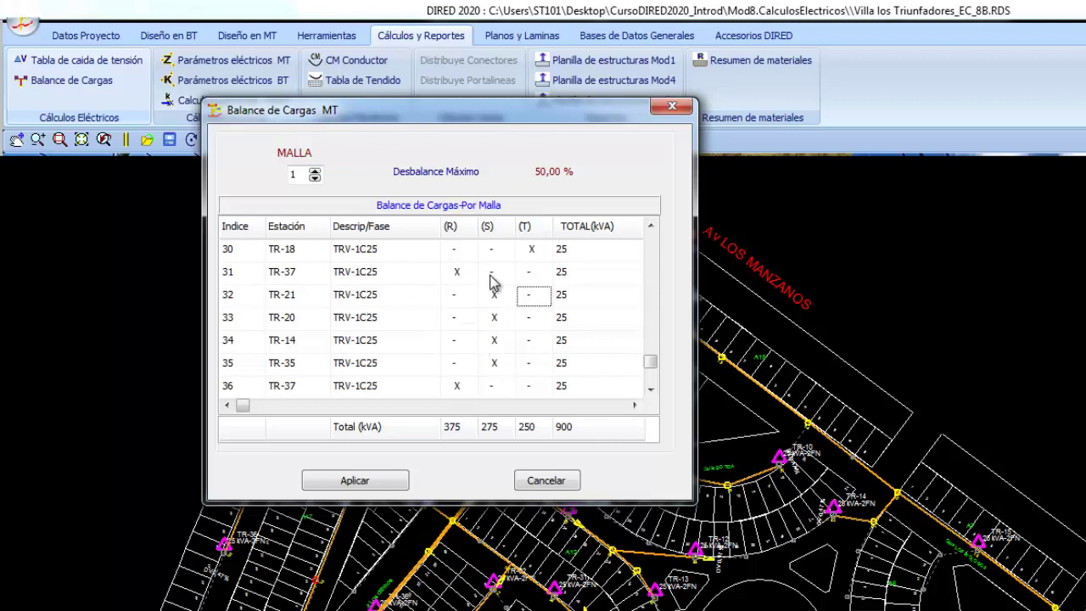
left_click(492, 276)
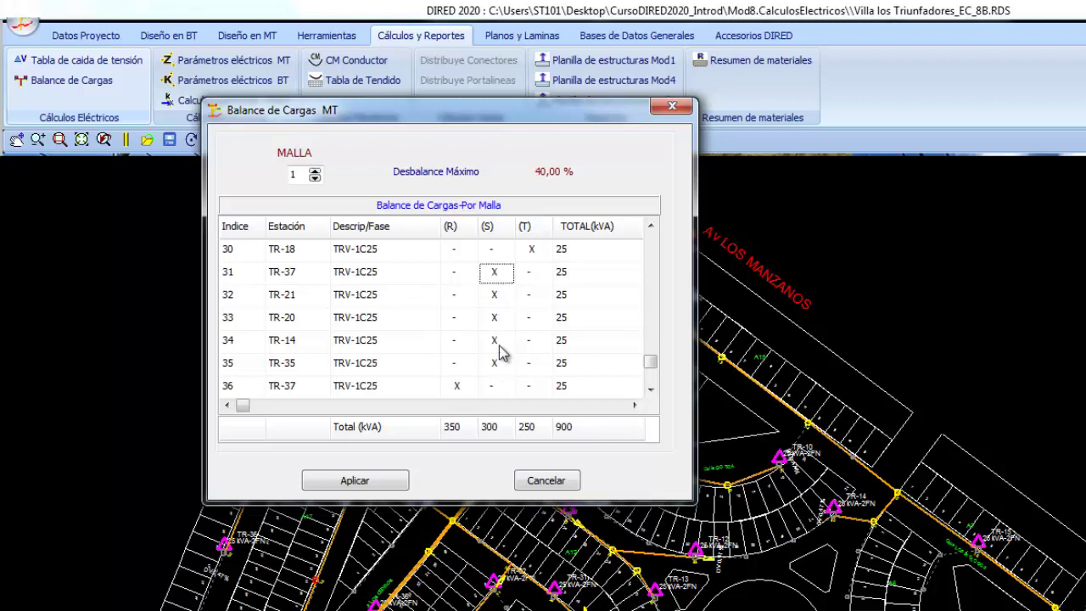
key("Up")
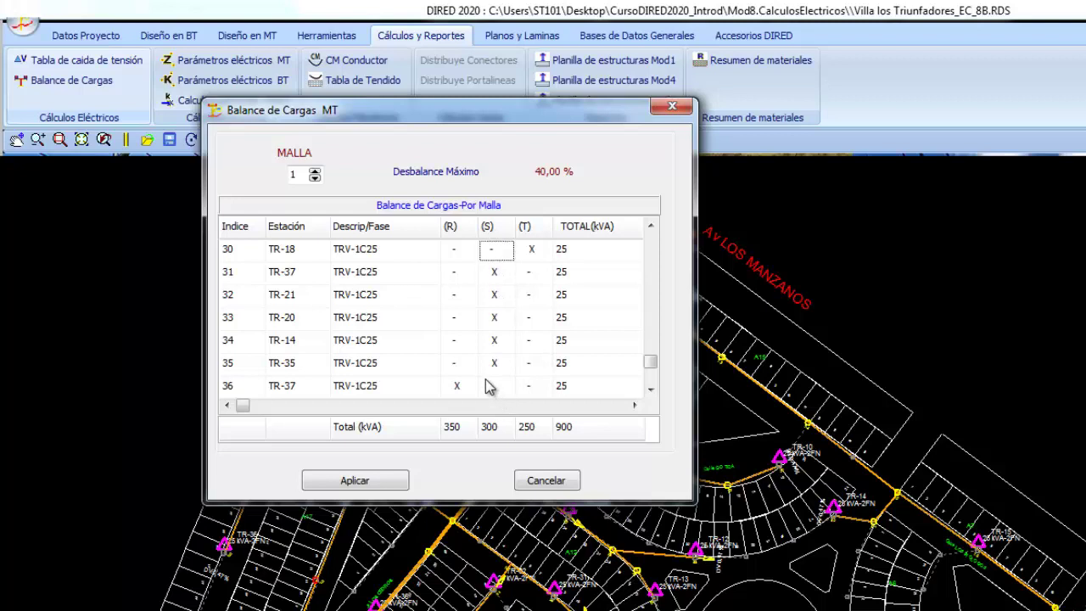
key("Down")
key("Down")
key("Down")
key("Down")
key("Down")
key("Down")
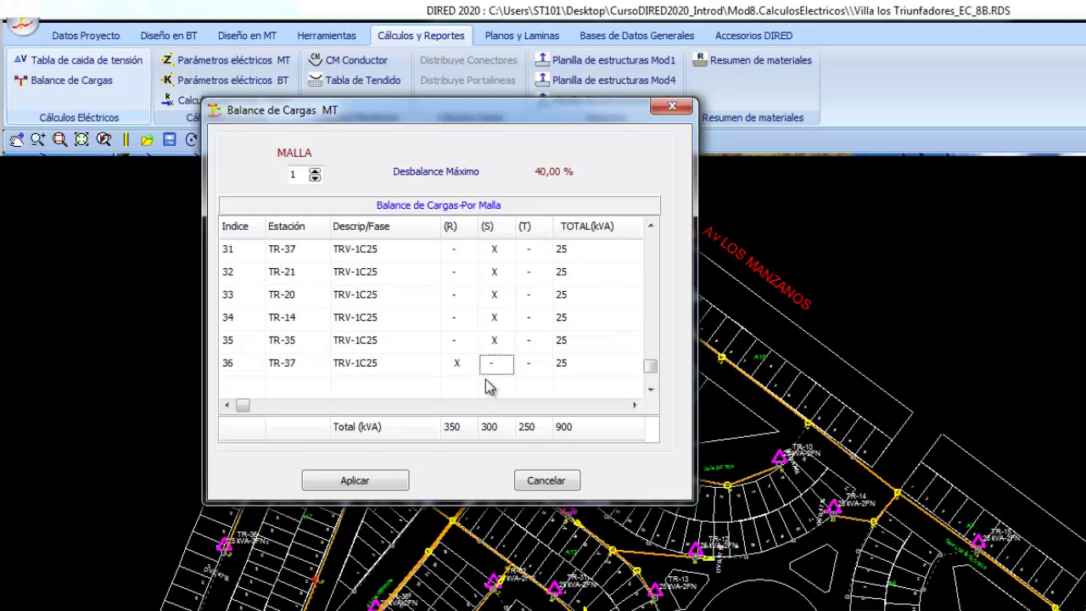
left_click(530, 341)
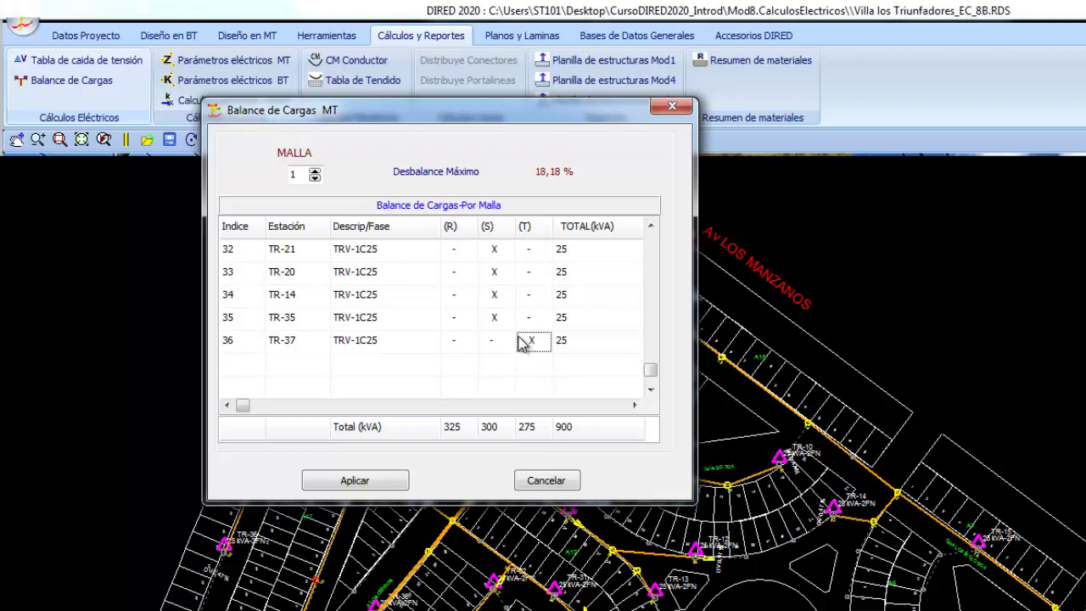
Review the rebalanced table: 325/300/275 kVA per phase, 18.18 % maximum imbalance
key("Up")
key("Up")
key("Up")
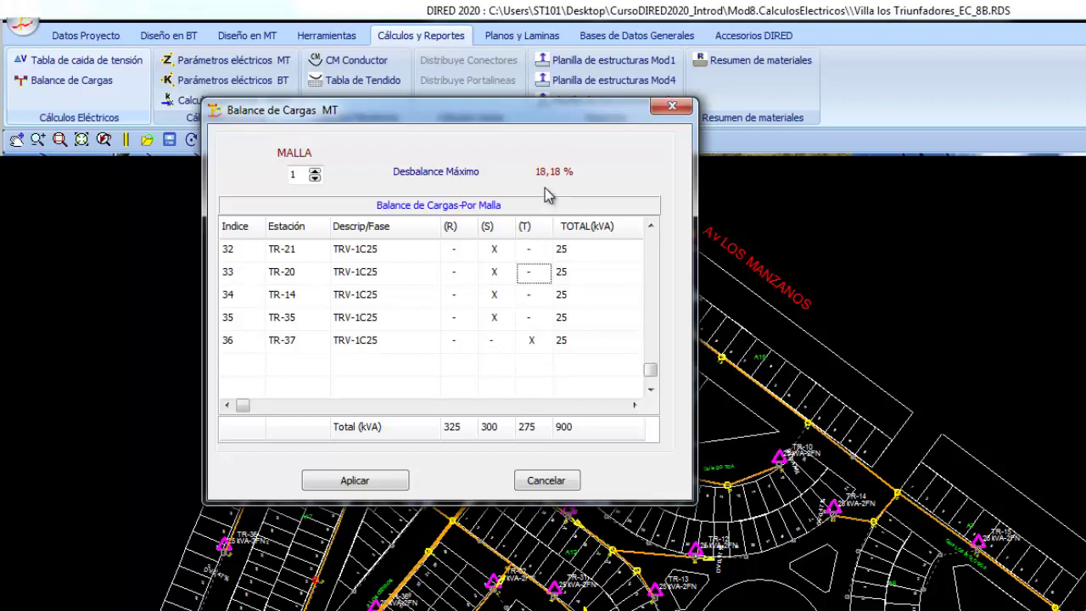
key("Up")
key("Up")
key("Up")
key("Up")
key("Up")
key("Up")
key("Up")
key("Up")
key("Up")
key("Up")
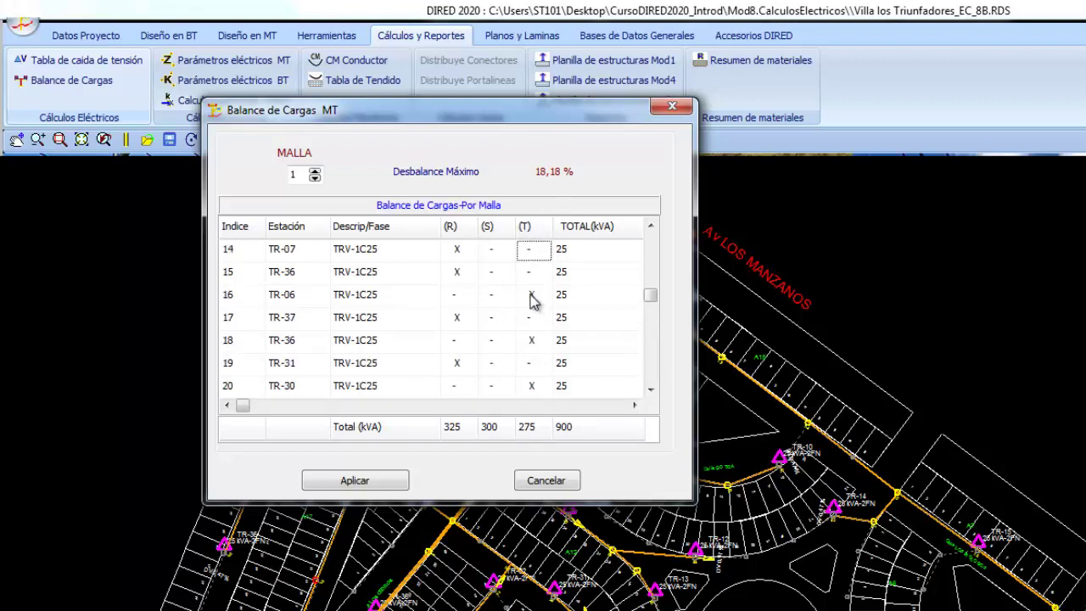
key("Up")
key("Up")
key("Up")
key("Up")
key("Up")
key("Up")
key("Up")
key("Up")
key("Up")
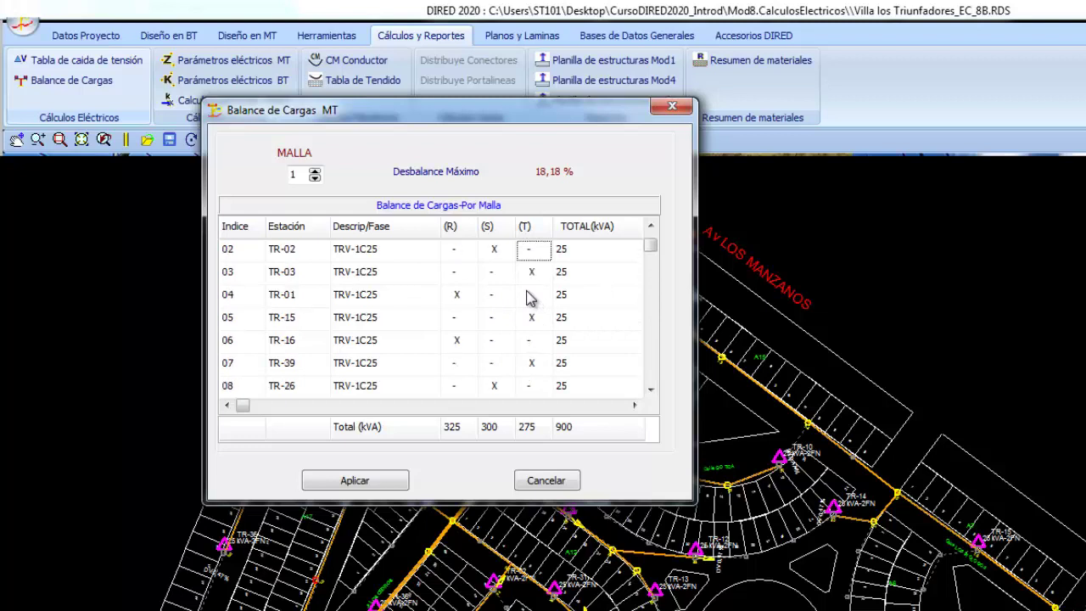
key("Up")
scroll(527, 297, "down", 2)
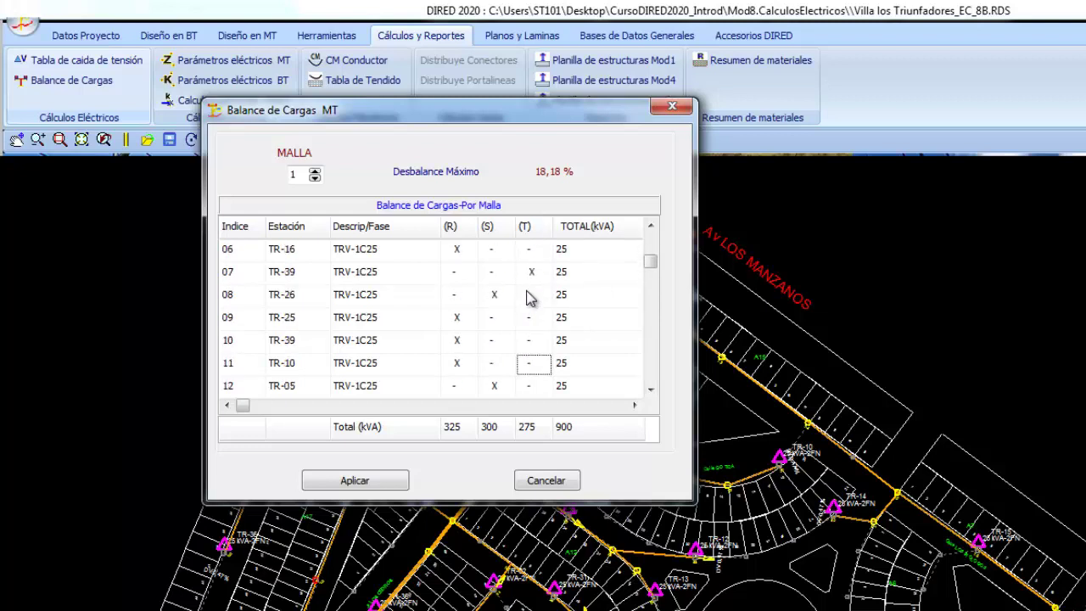
scroll(527, 296, "down", 4)
scroll(526, 297, "down", 2)
scroll(529, 299, "down", 3)
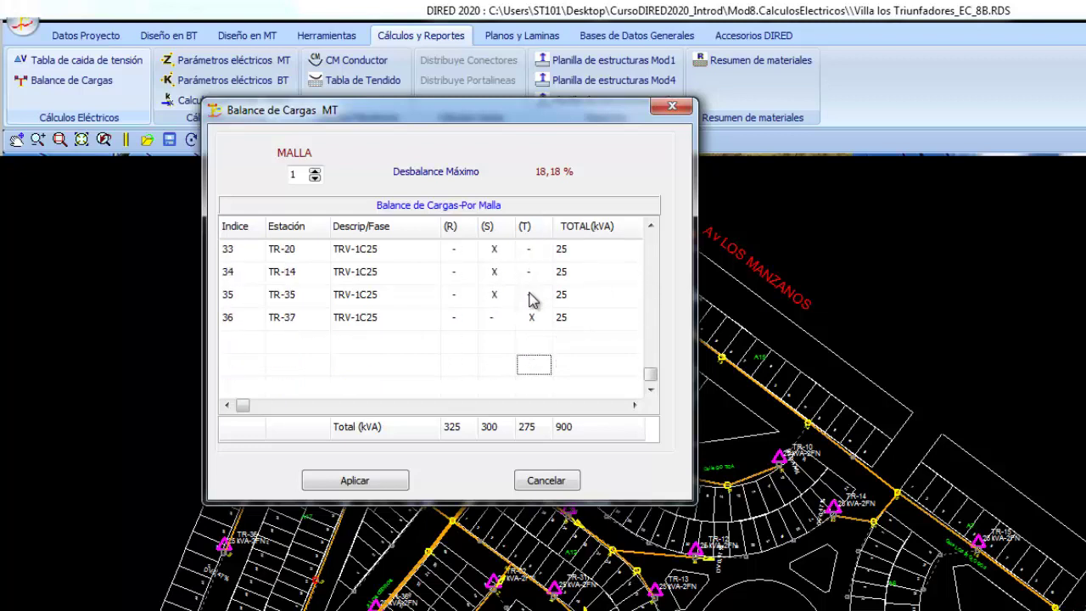
scroll(530, 300, "up", 1)
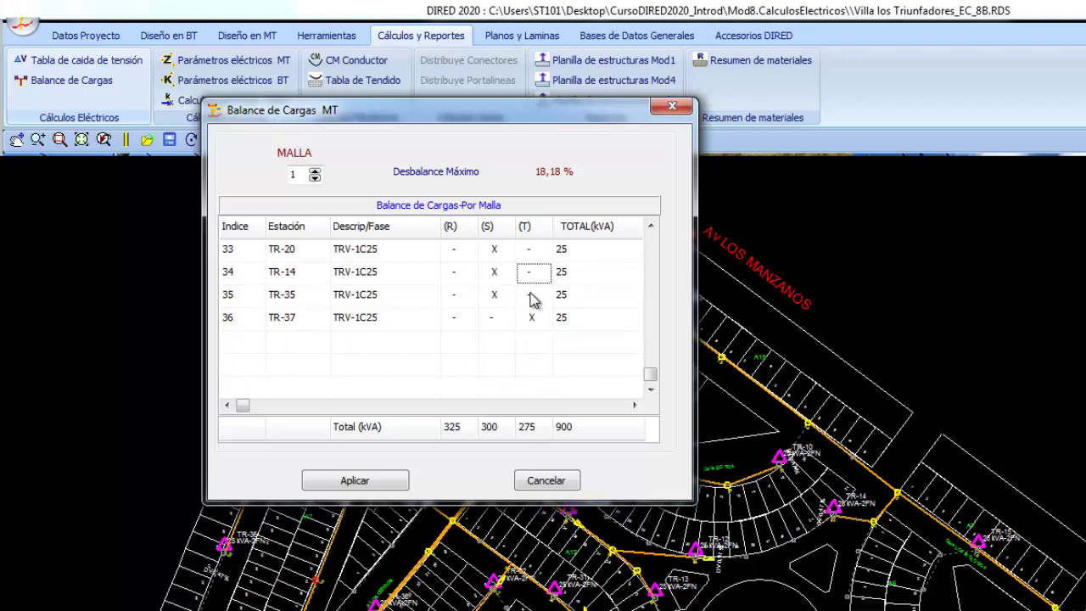
scroll(530, 300, "up", 2)
scroll(530, 299, "up", 2)
scroll(529, 299, "up", 2)
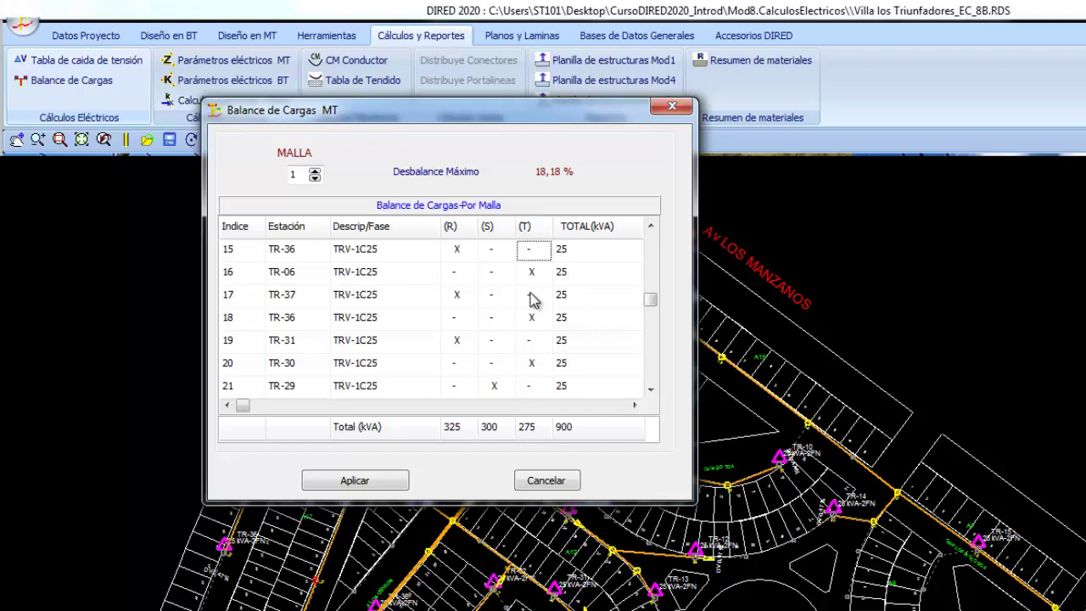
left_click(370, 482)
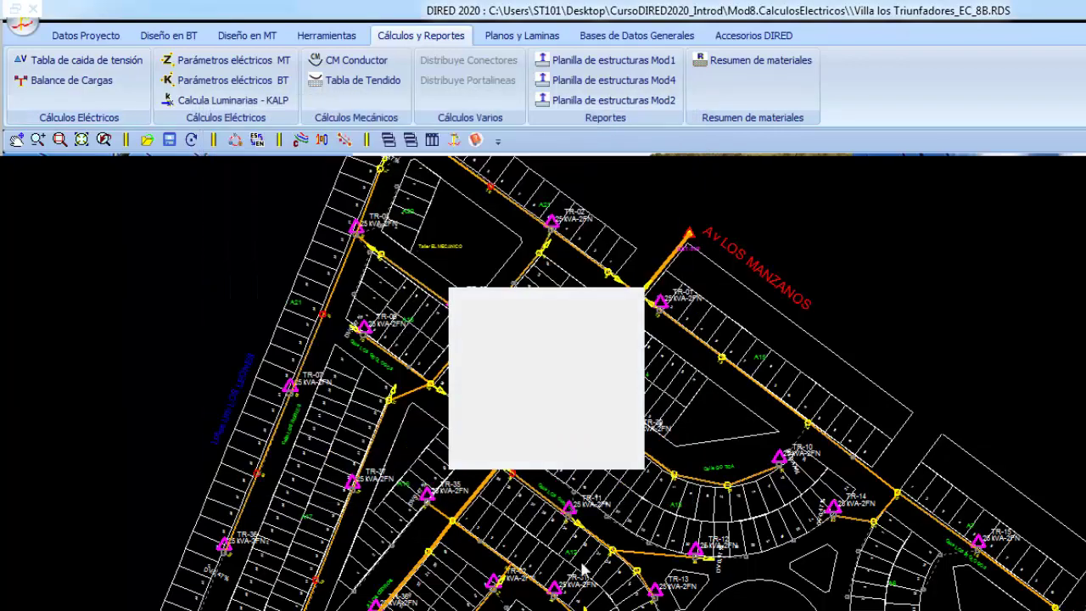
left_click(432, 140)
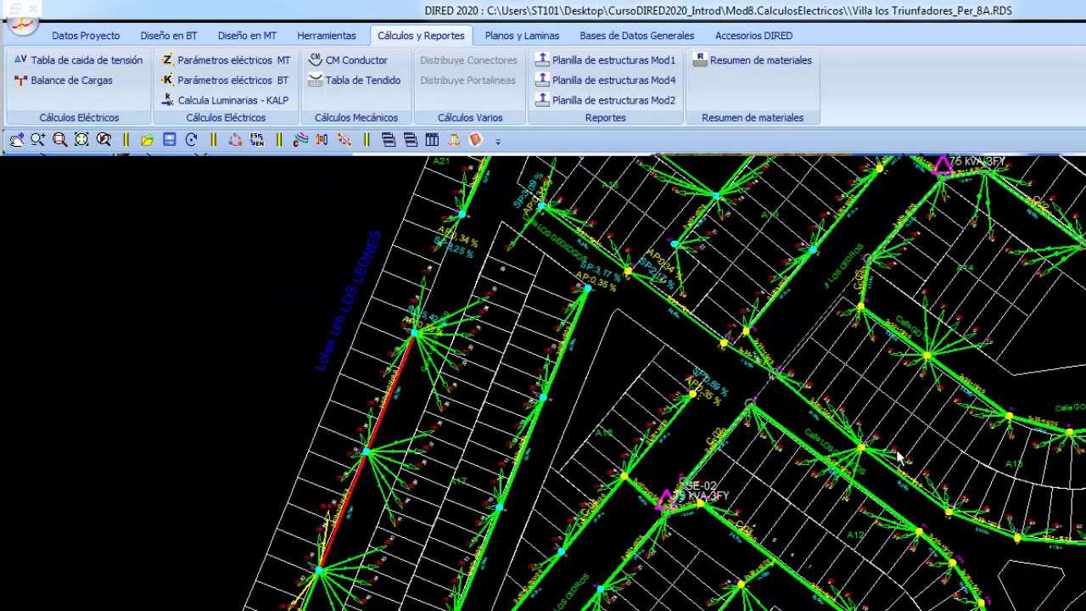
scroll(901, 458, "down", 2)
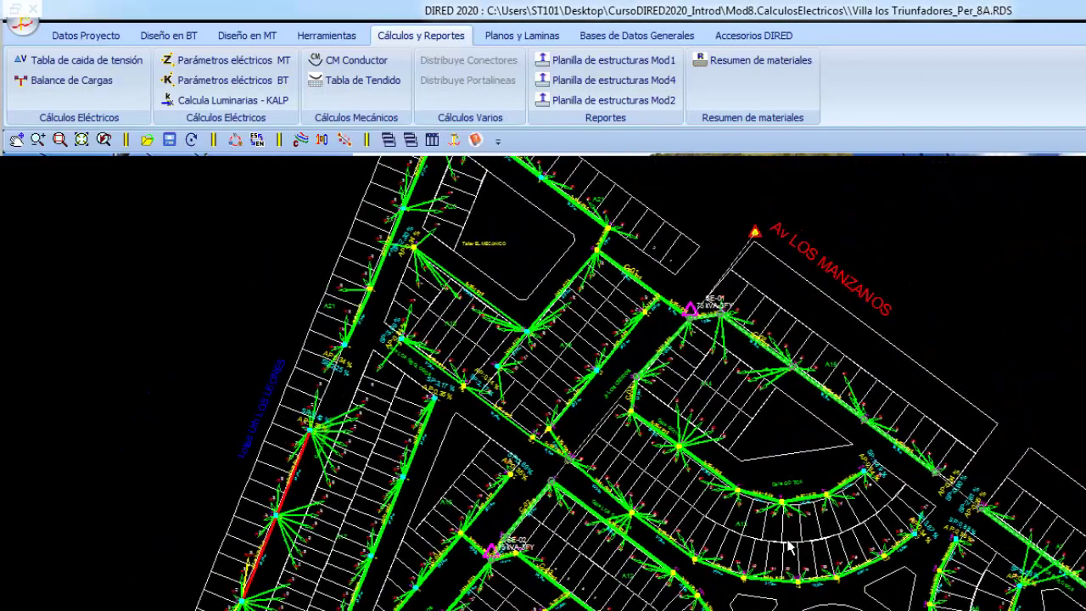
middle_click_drag(789, 547, 664, 482)
scroll(567, 526, "up", 1)
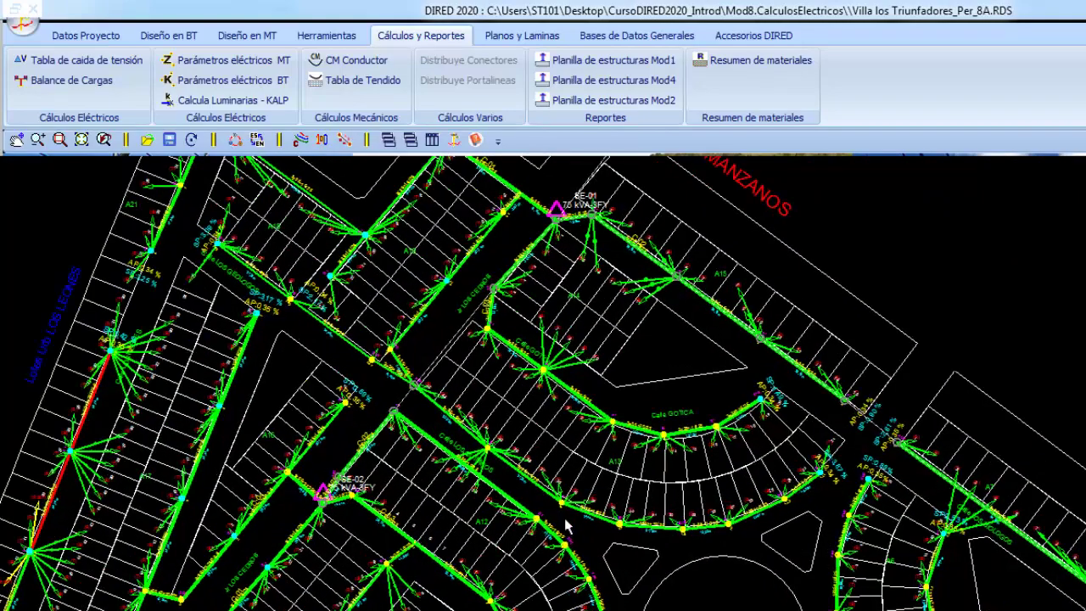
scroll(567, 526, "up", 1)
middle_click_drag(486, 503, 664, 497)
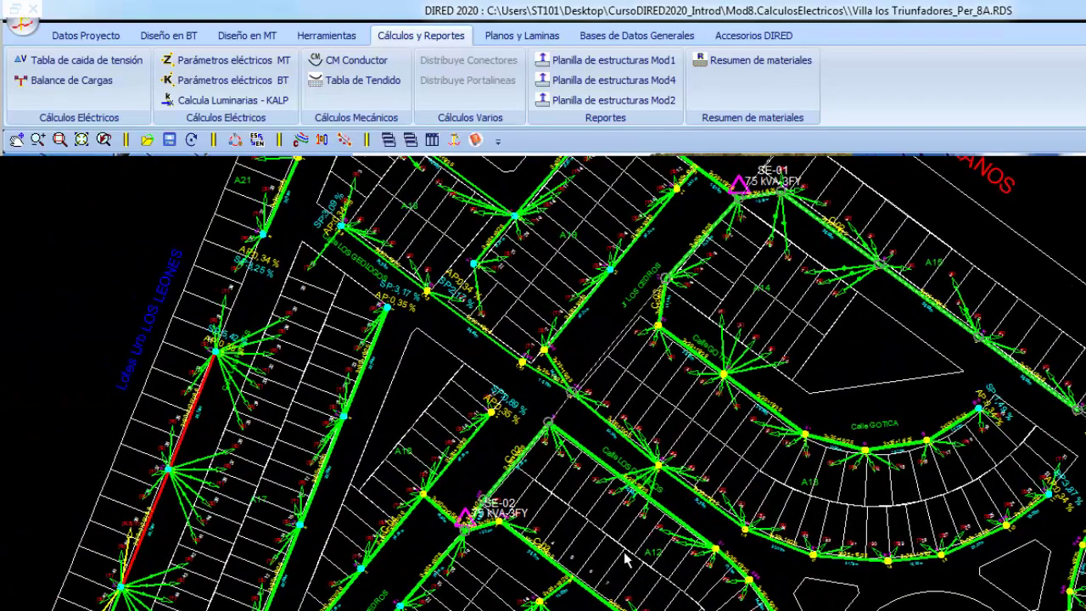
left_click(432, 140)
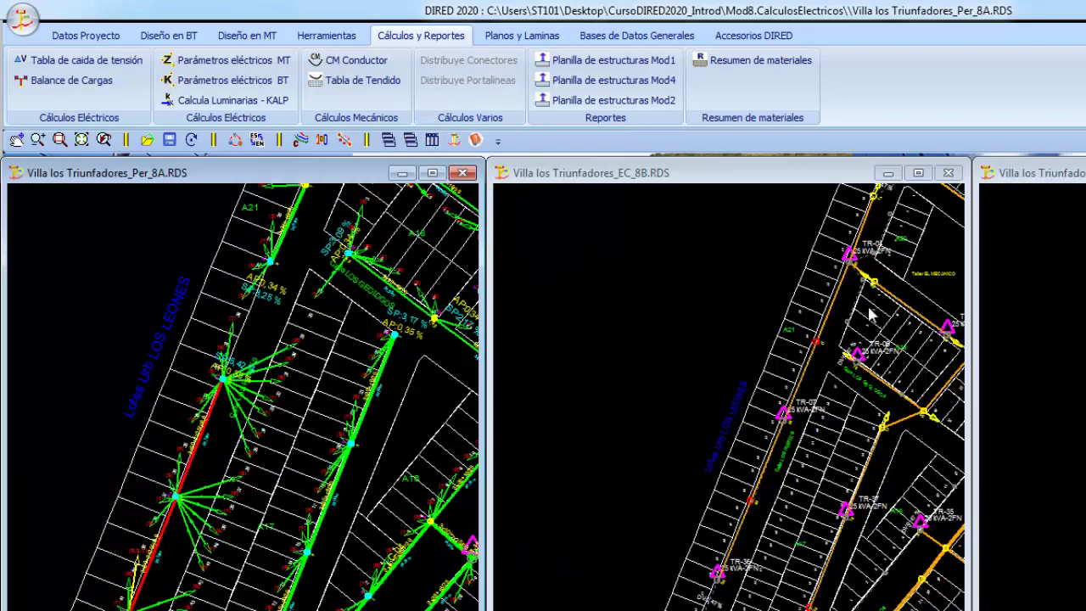
left_click(918, 173)
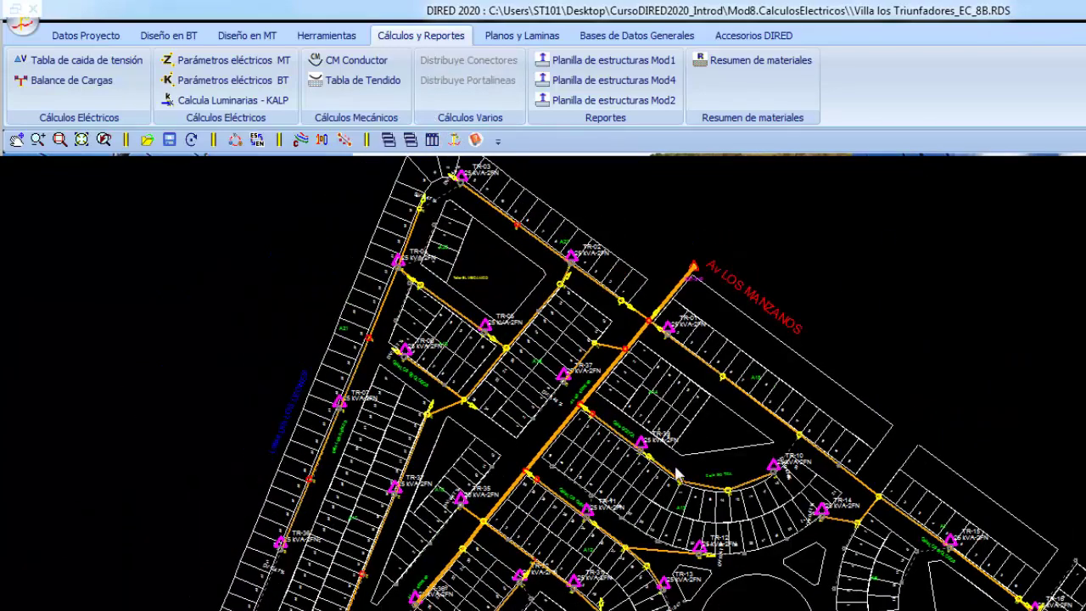
middle_click_drag(677, 473, 626, 402)
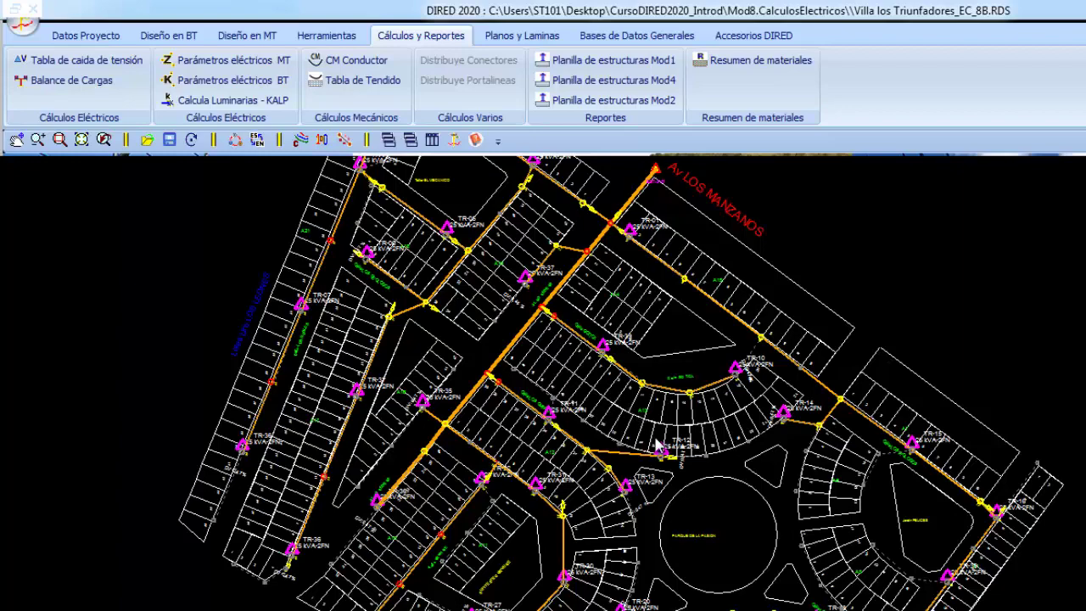
scroll(658, 446, "up", 2)
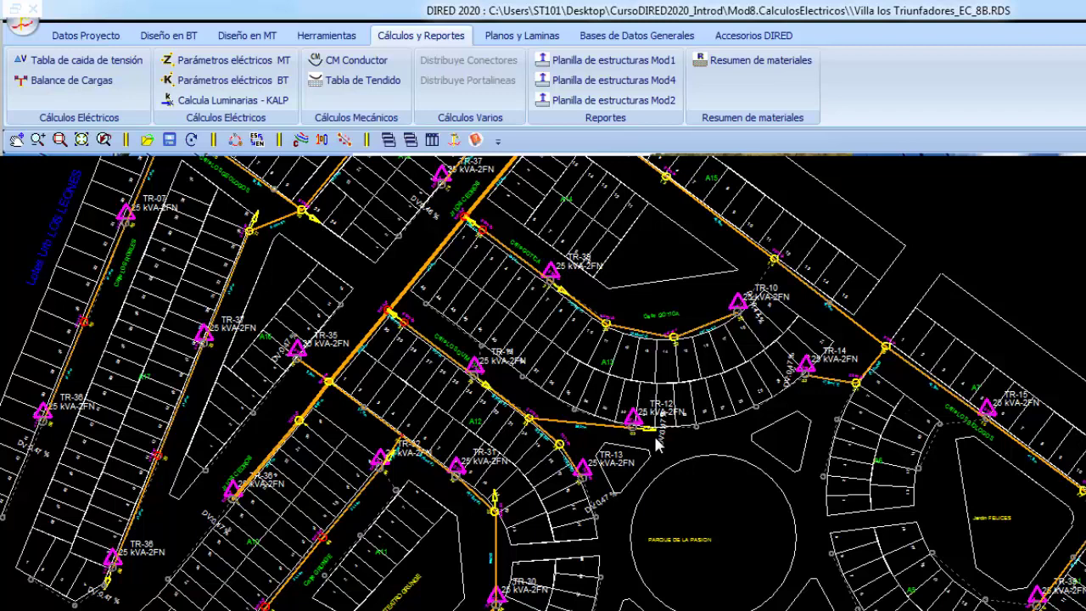
scroll(659, 447, "down", 1)
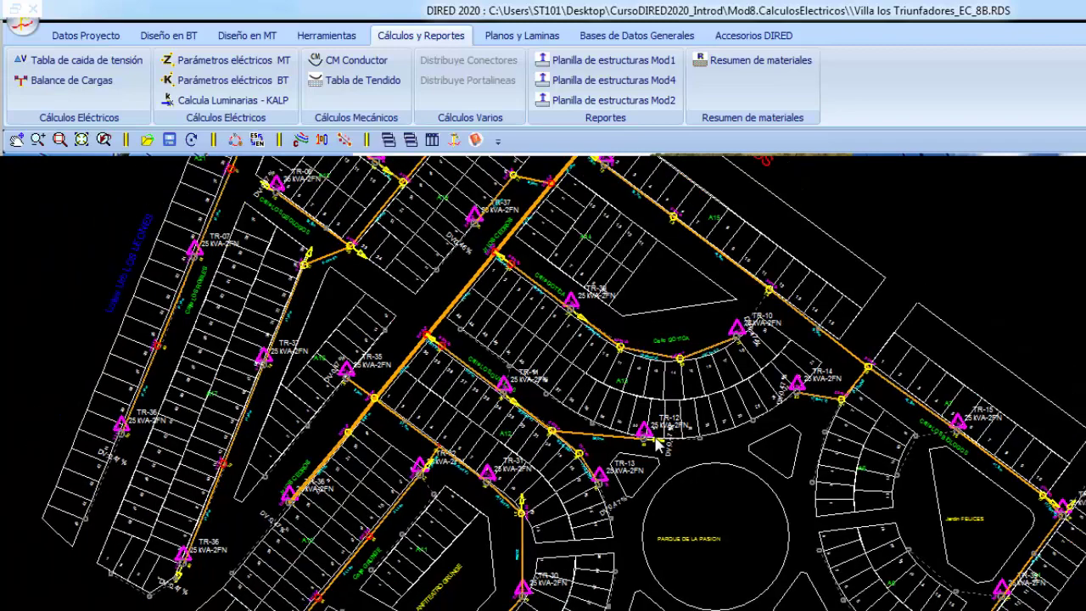
scroll(658, 446, "down", 1)
scroll(658, 446, "down", 1)
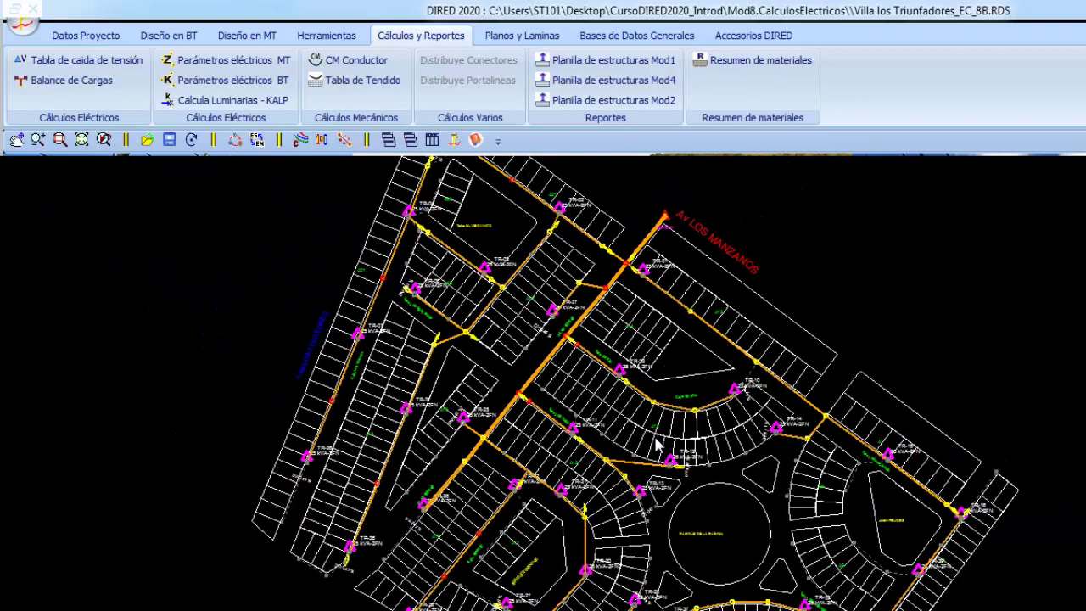